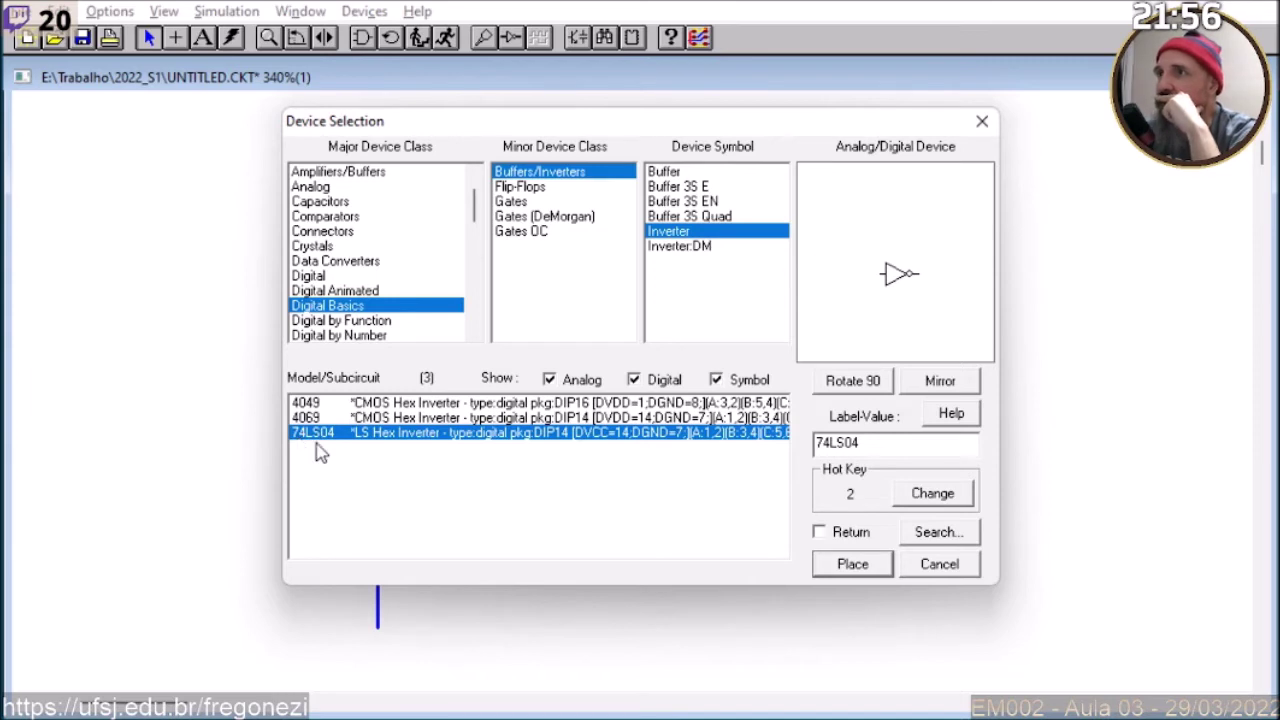
Step: Place a 74LS04 inverter from the Digital Basics class below the 4050 buffer
{"action": "left_click", "coordinate": [570, 420]}
{"action": "left_click", "coordinate": [578, 404]}
{"action": "left_click", "coordinate": [581, 420]}
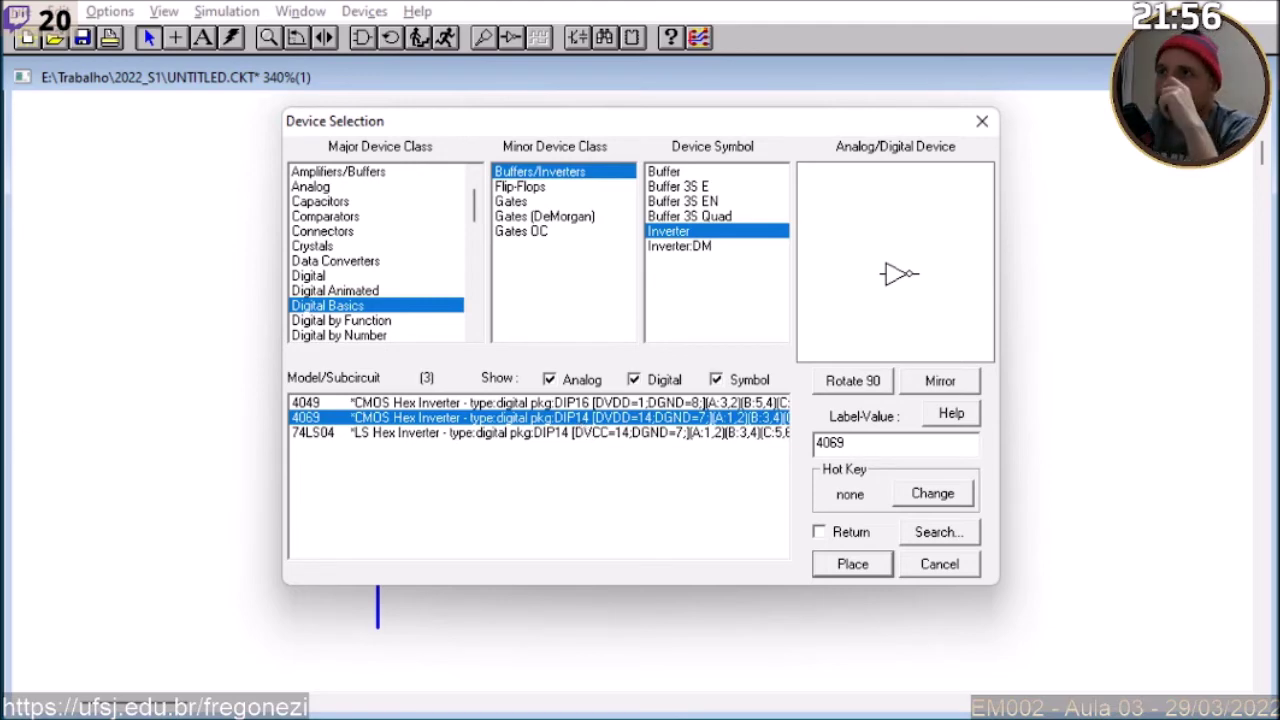
{"action": "left_click", "coordinate": [312, 432]}
{"action": "left_click", "coordinate": [855, 563]}
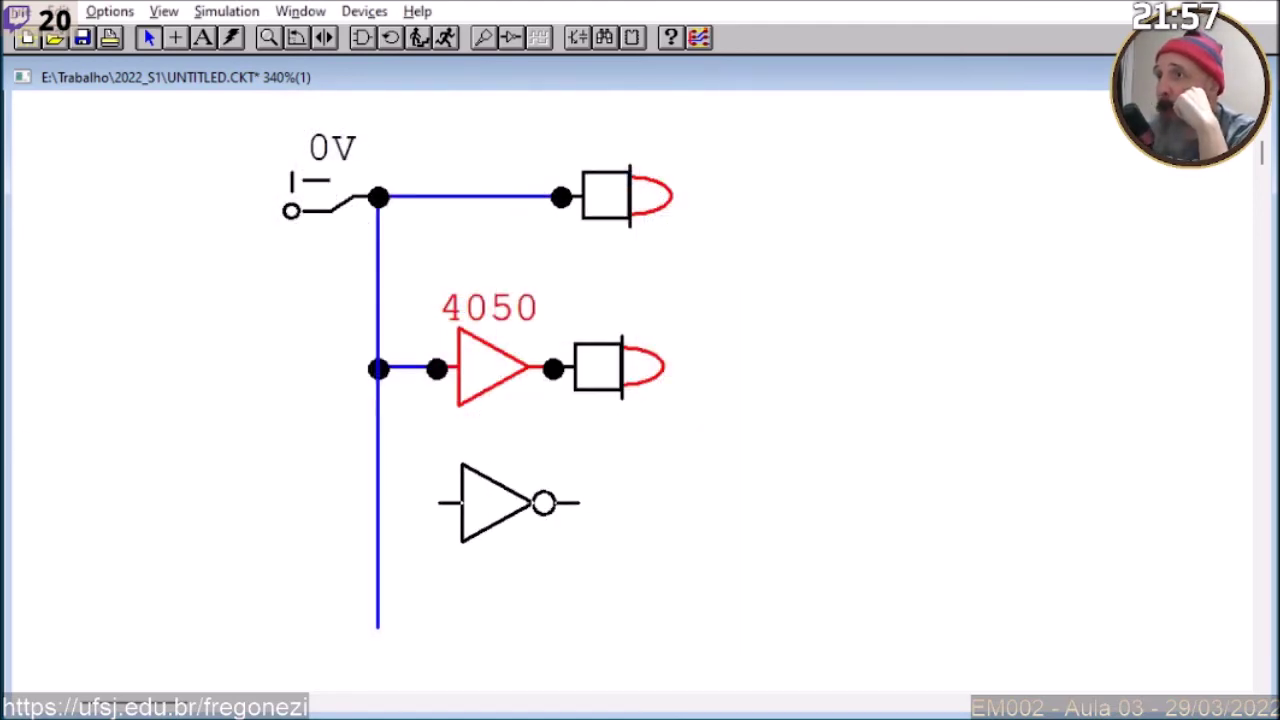
{"action": "left_click", "coordinate": [495, 505]}
Step: Make the 74LS04 inverter's label-value visible and hide its designation
{"action": "right_click", "coordinate": [506, 500]}
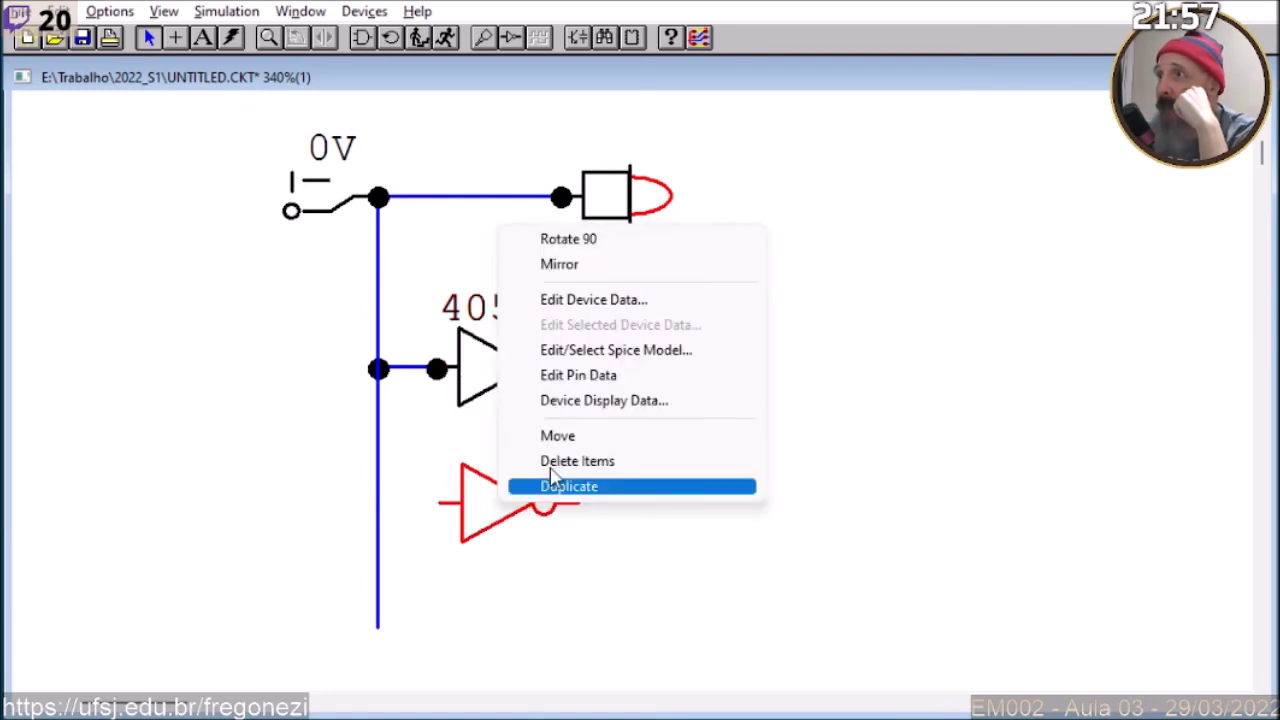
{"action": "left_click", "coordinate": [614, 298]}
{"action": "left_click", "coordinate": [744, 208]}
{"action": "left_click", "coordinate": [744, 176]}
{"action": "left_click", "coordinate": [684, 558]}
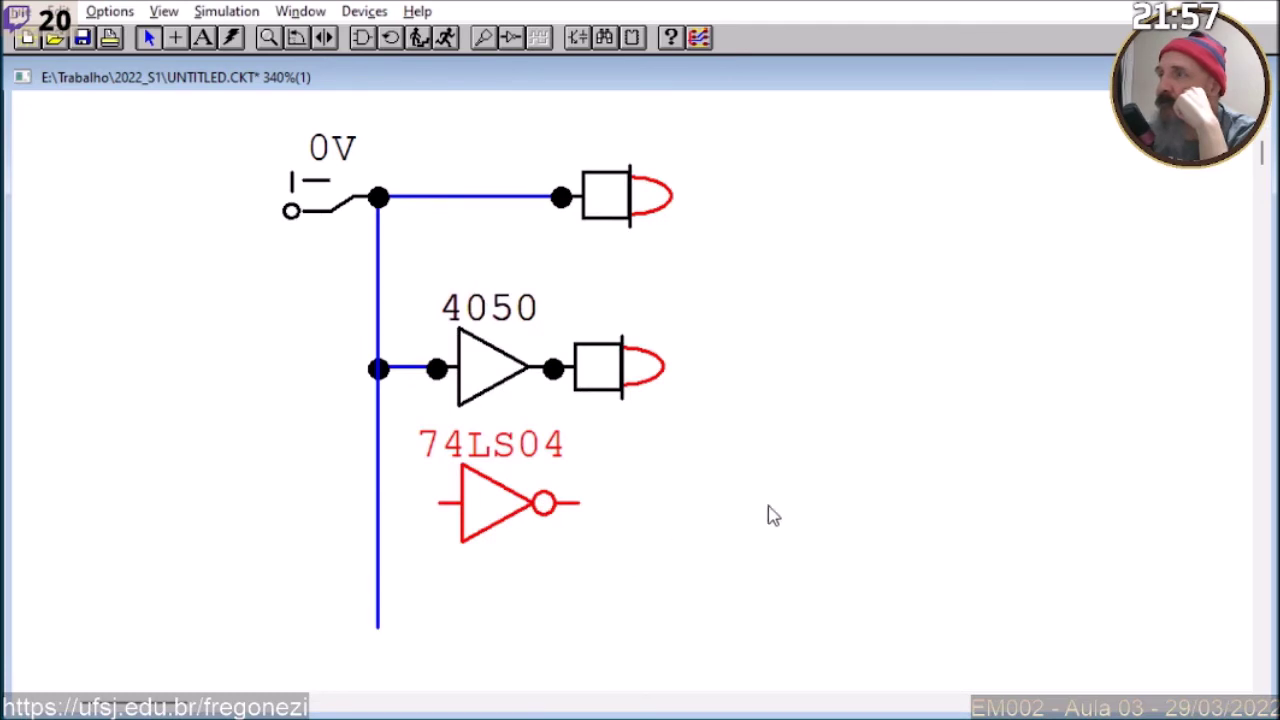
Step: Place a 4049 CMOS inverter directly below the 74LS04 inverter
{"action": "scroll", "coordinate": [1260, 162], "scroll_direction": "down", "scroll_amount": 3}
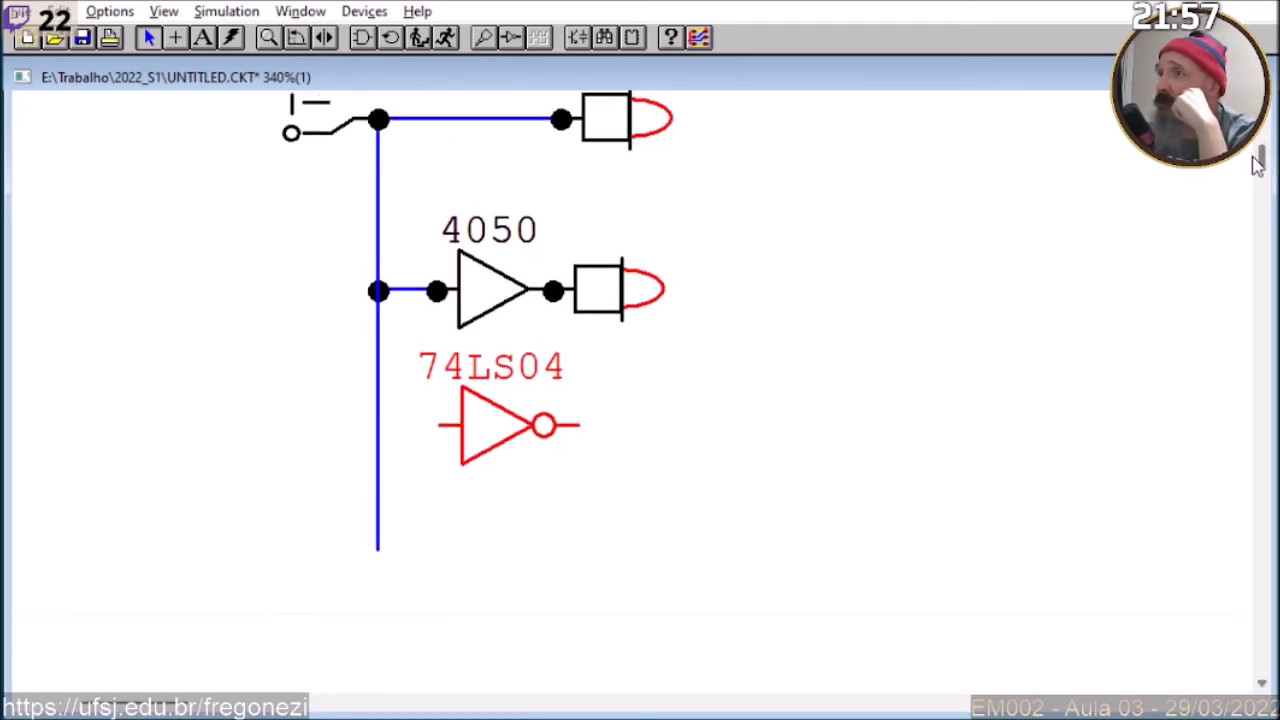
{"action": "right_click", "coordinate": [487, 453]}
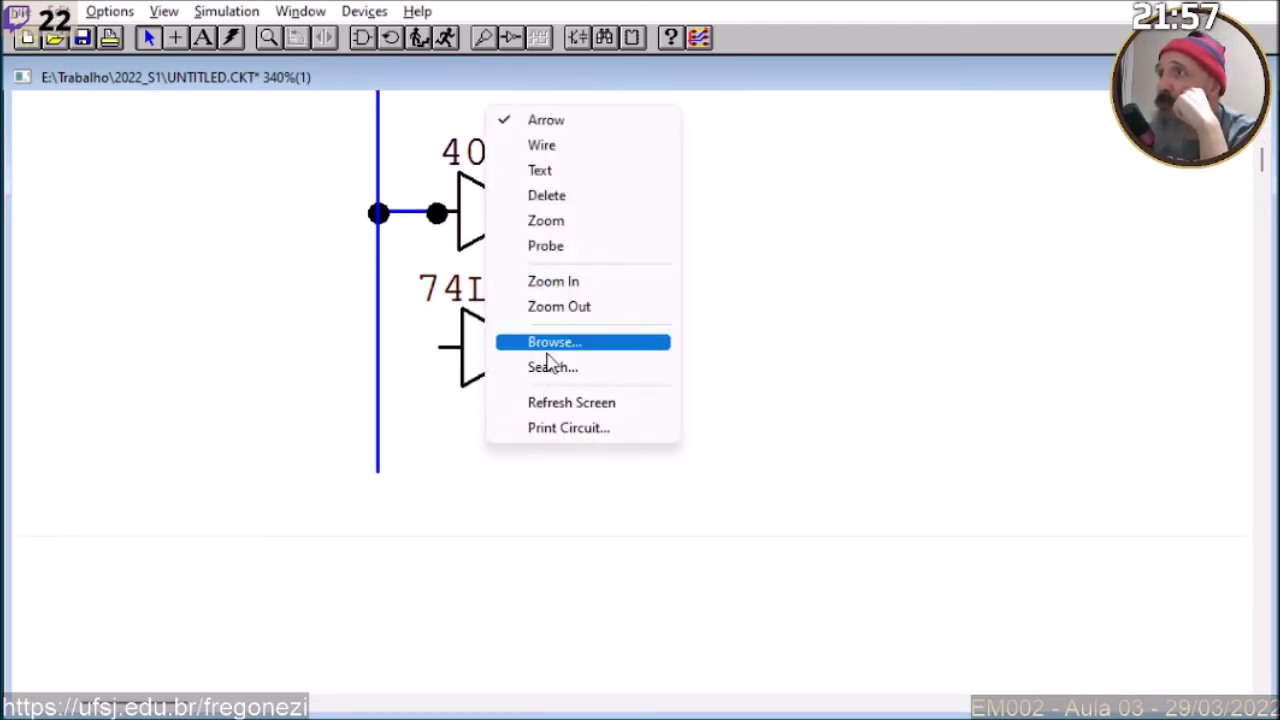
{"action": "left_click", "coordinate": [365, 14]}
{"action": "left_click", "coordinate": [405, 37]}
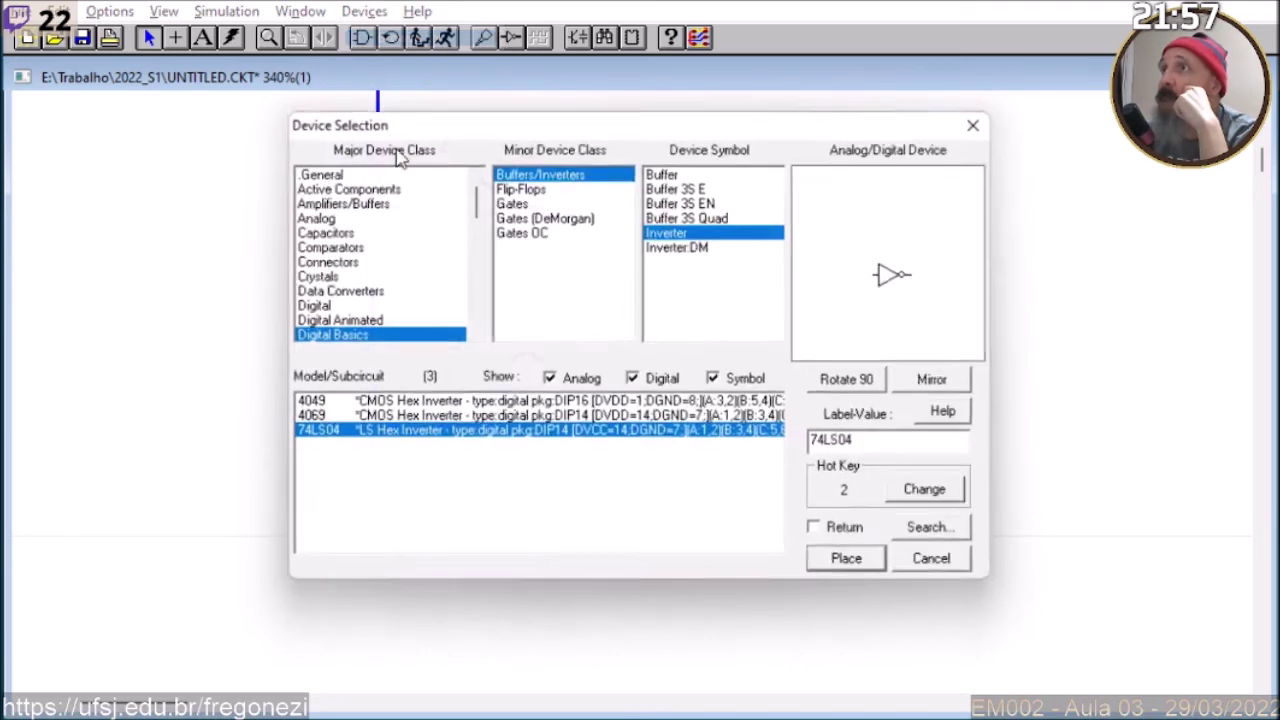
{"action": "left_click", "coordinate": [311, 406]}
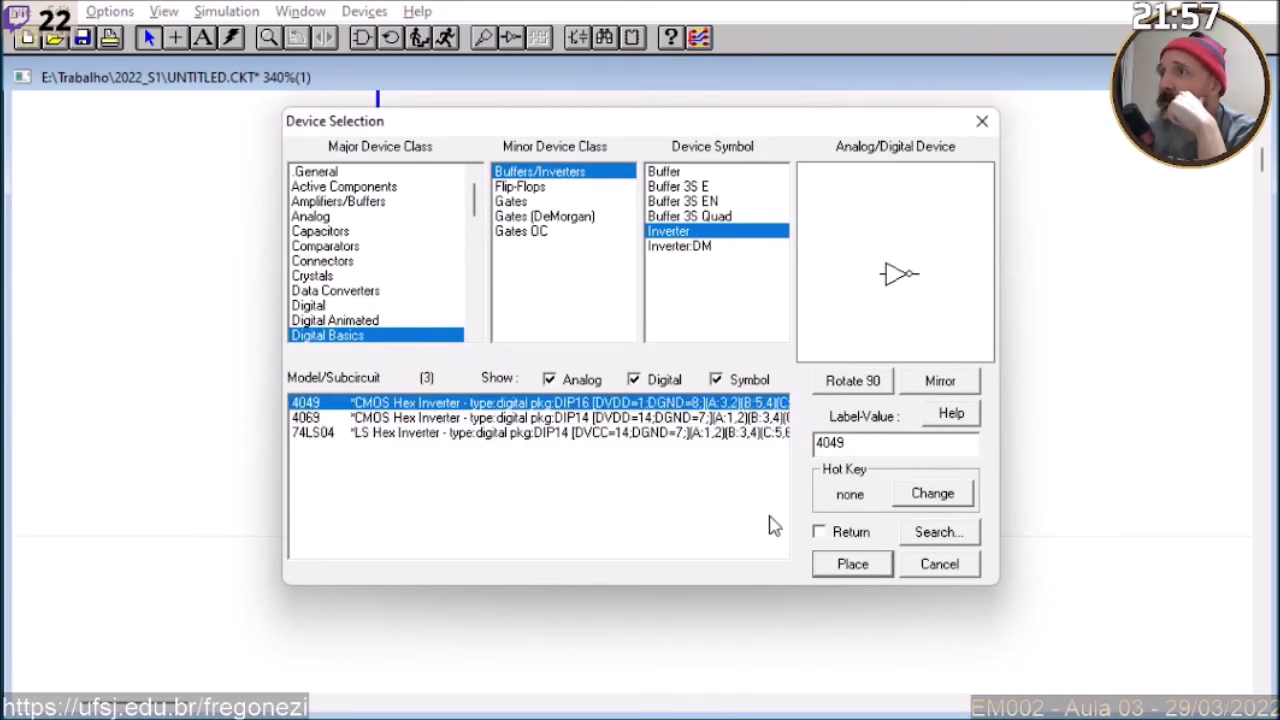
{"action": "left_click", "coordinate": [852, 564]}
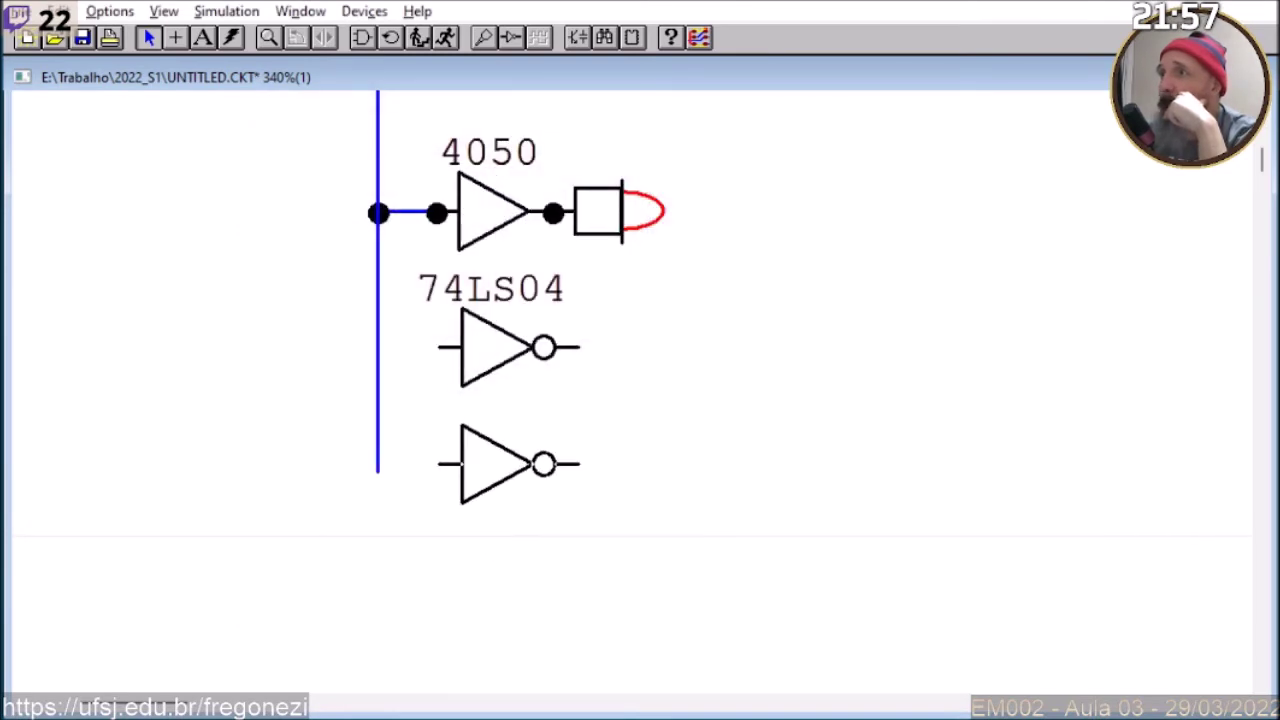
Step: Make the 4049 inverter's label-value visible and hide its designation
{"action": "right_click", "coordinate": [535, 465]}
{"action": "left_click", "coordinate": [590, 538]}
{"action": "left_click", "coordinate": [745, 209]}
{"action": "left_click", "coordinate": [745, 209]}
{"action": "left_click", "coordinate": [745, 177]}
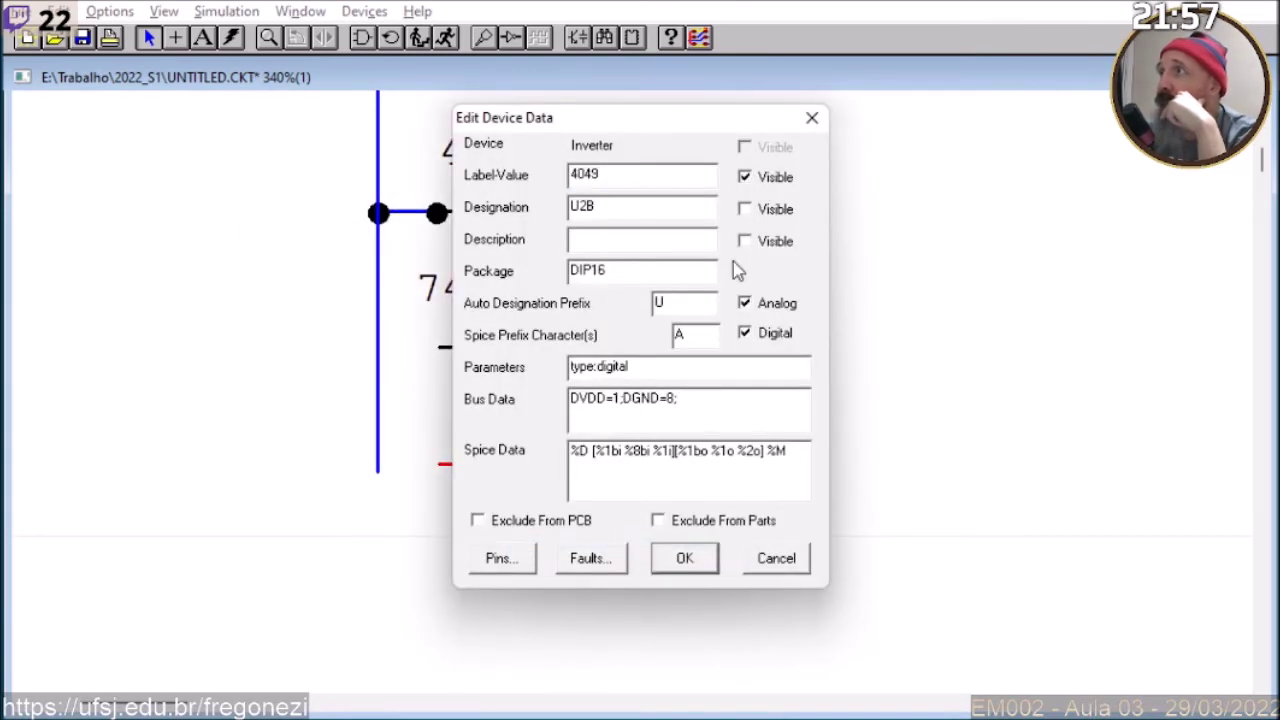
{"action": "left_click", "coordinate": [684, 558]}
Step: Place a 4069 CMOS inverter below the 4049 inverter, aligned with the gates above
{"action": "left_click", "coordinate": [486, 543]}
{"action": "right_click", "coordinate": [486, 540]}
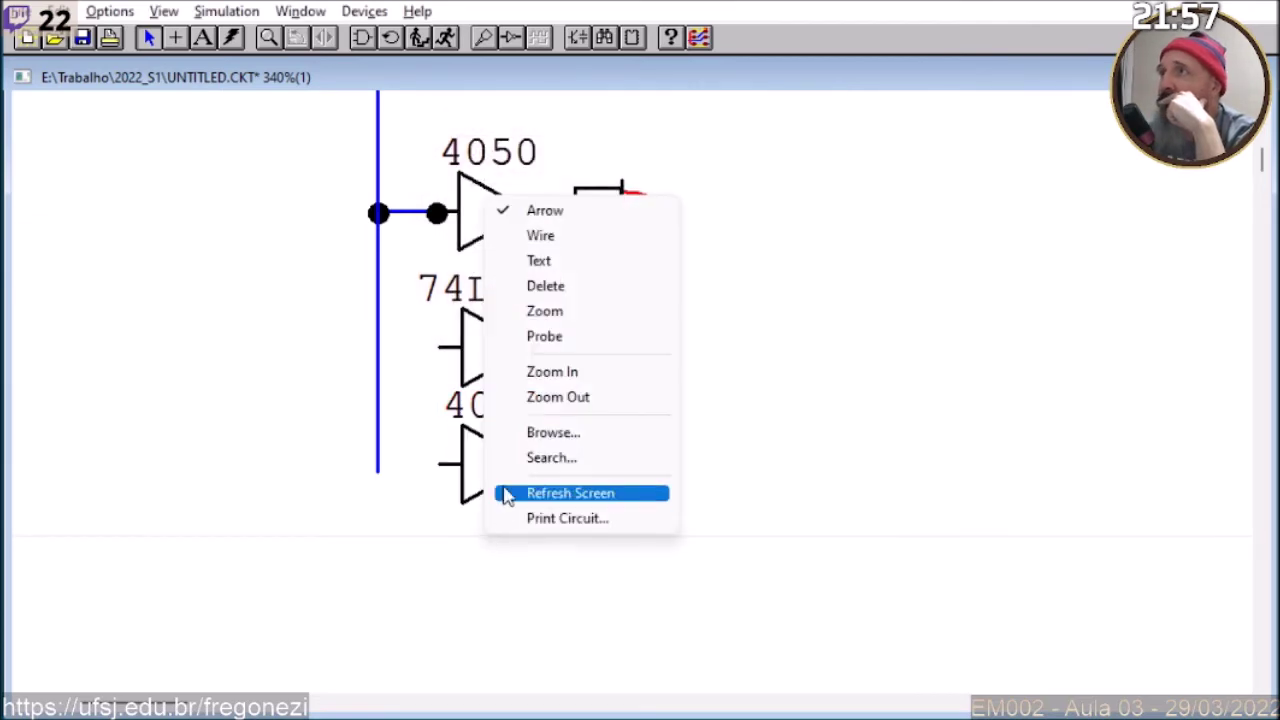
{"action": "left_click", "coordinate": [366, 11]}
{"action": "left_click", "coordinate": [365, 11]}
{"action": "left_click", "coordinate": [370, 36]}
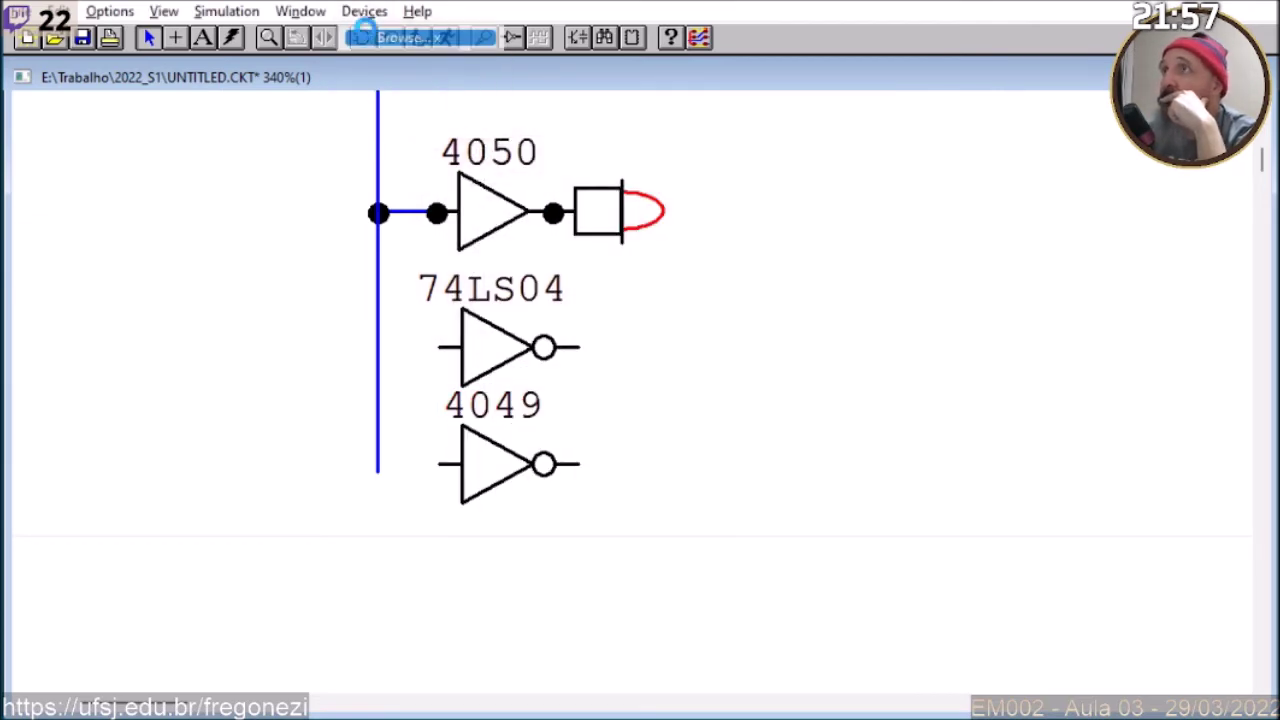
{"action": "left_click", "coordinate": [330, 418]}
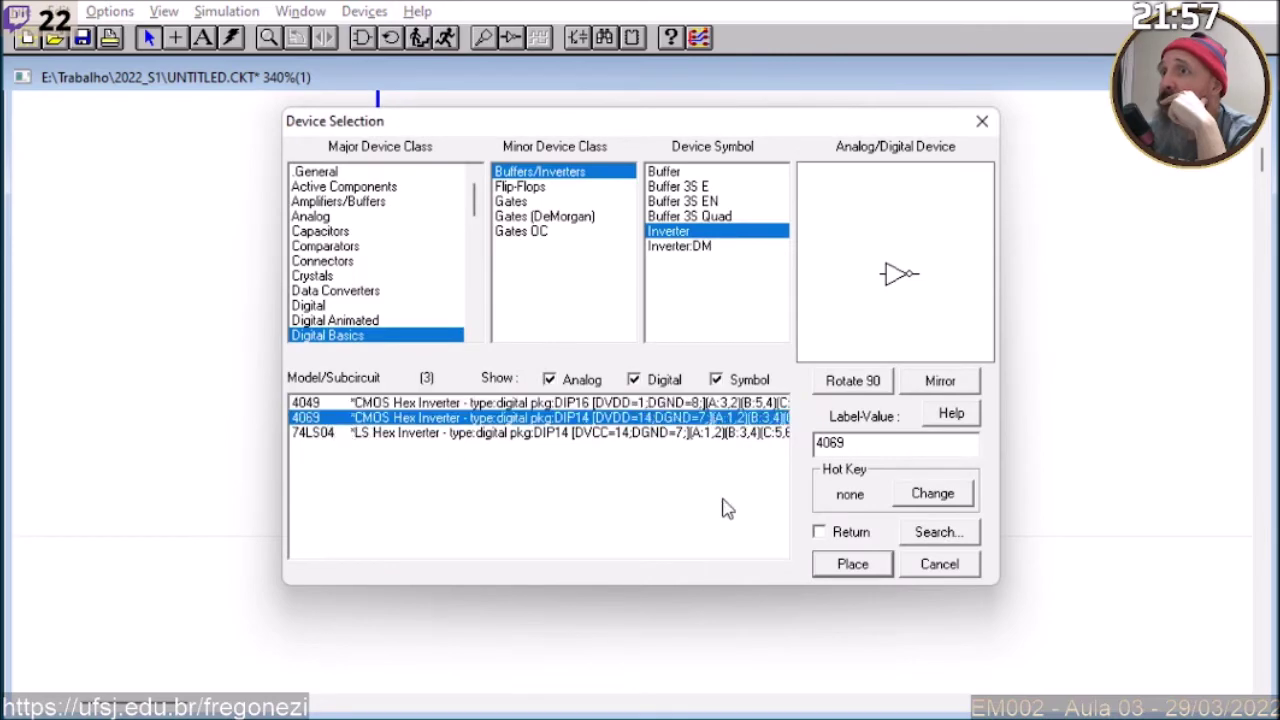
{"action": "left_click", "coordinate": [852, 564]}
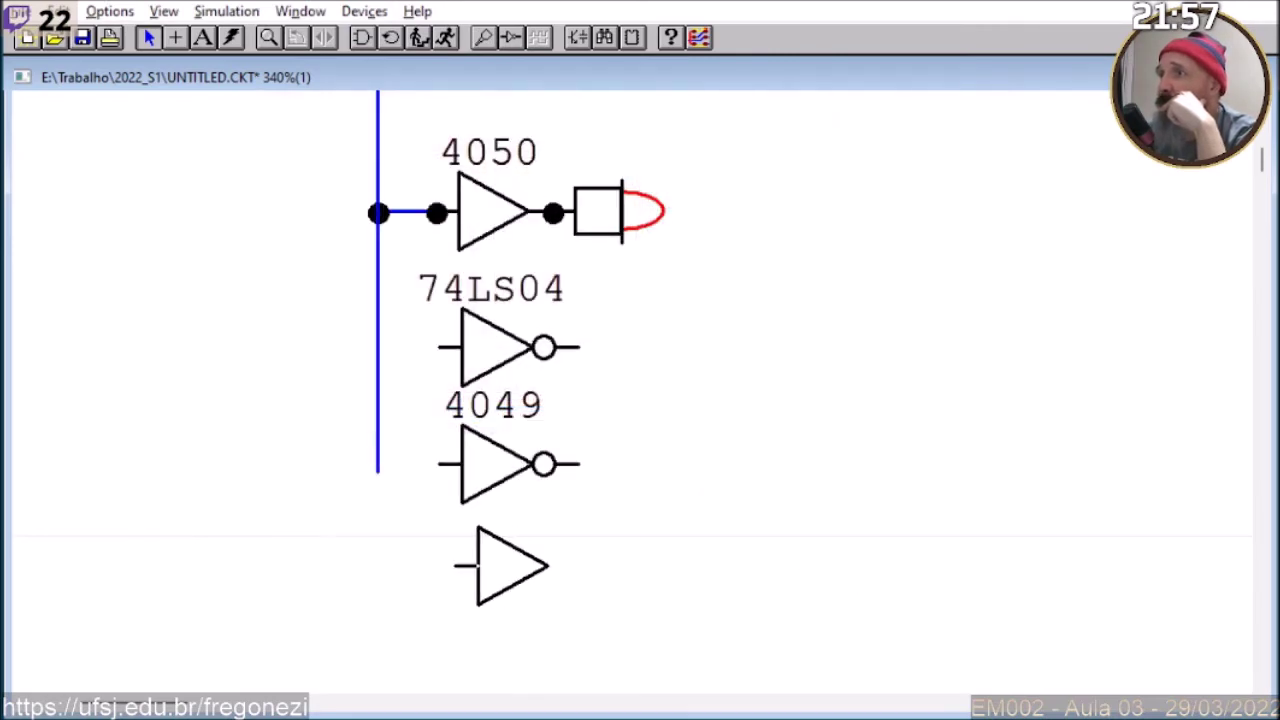
{"action": "left_click", "coordinate": [499, 585]}
Step: Show the 4069 inverter's label-value instead of its designation, and move the inverter slightly lower to clear the 4049
{"action": "right_click", "coordinate": [499, 585]}
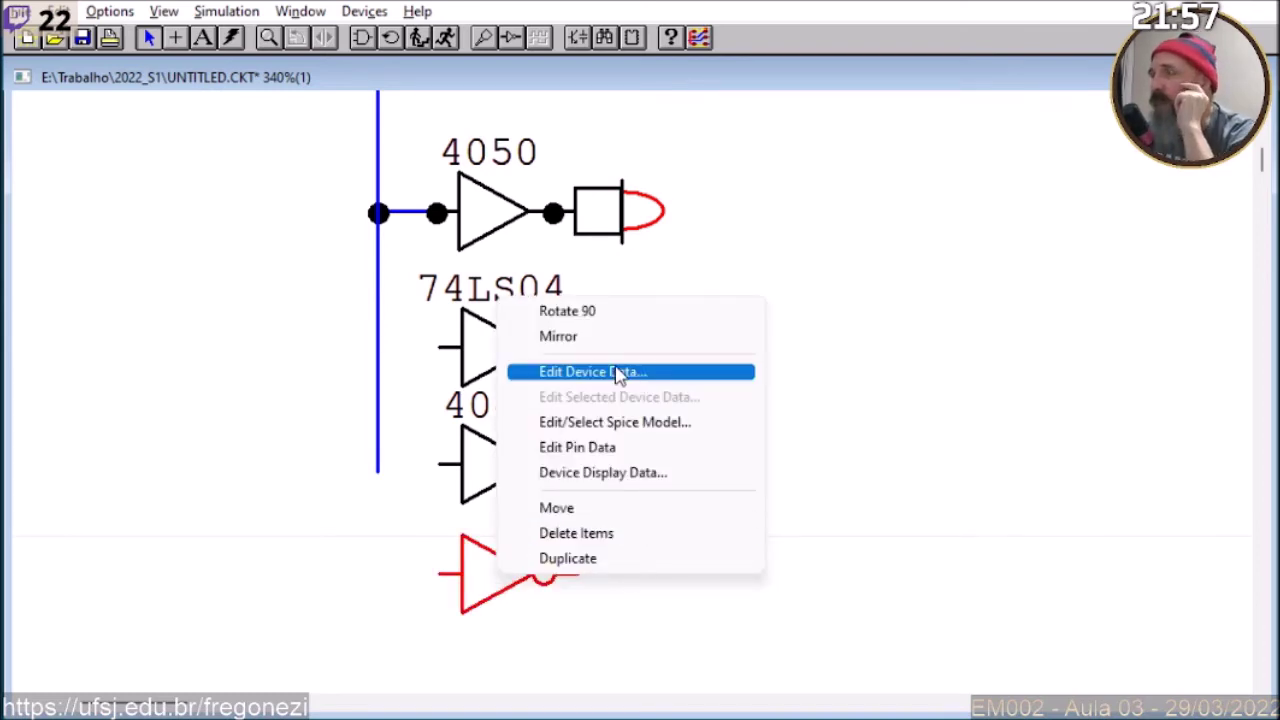
{"action": "left_click", "coordinate": [618, 372]}
{"action": "left_click", "coordinate": [745, 208]}
{"action": "left_click", "coordinate": [684, 558]}
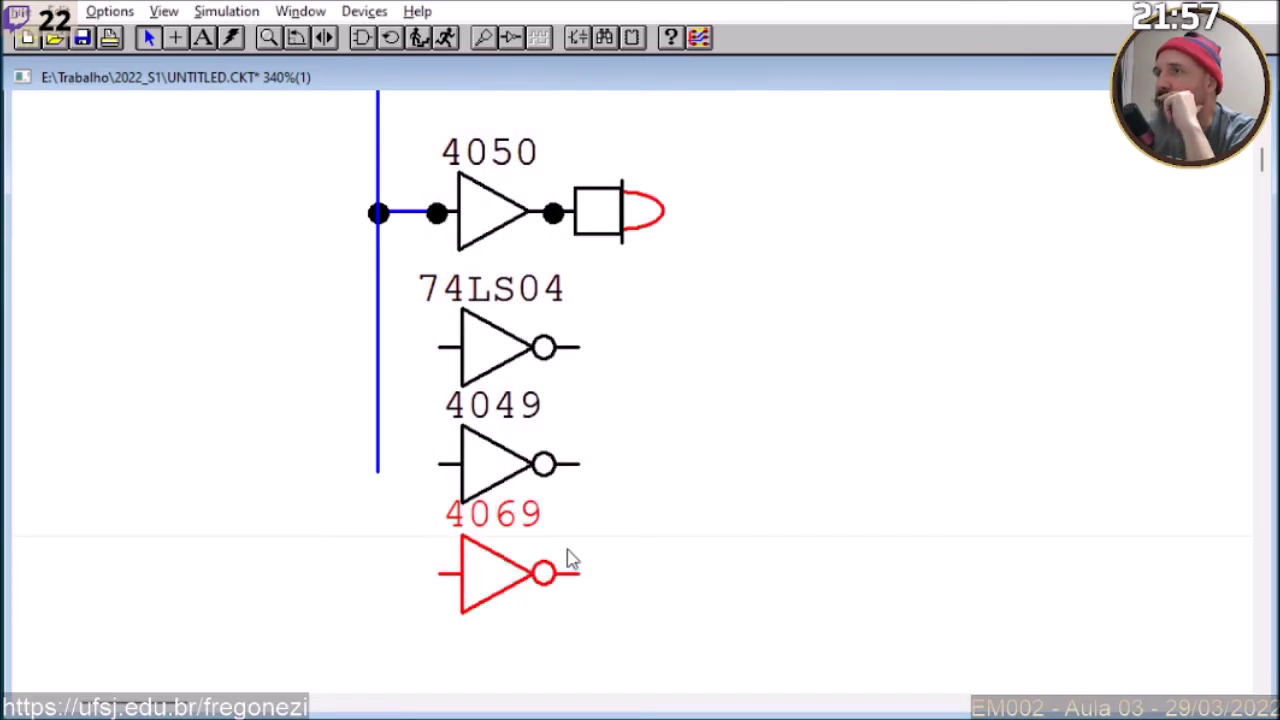
{"action": "left_click", "coordinate": [505, 513]}
{"action": "left_click_drag", "start_coordinate": [505, 513], "coordinate": [505, 533]}
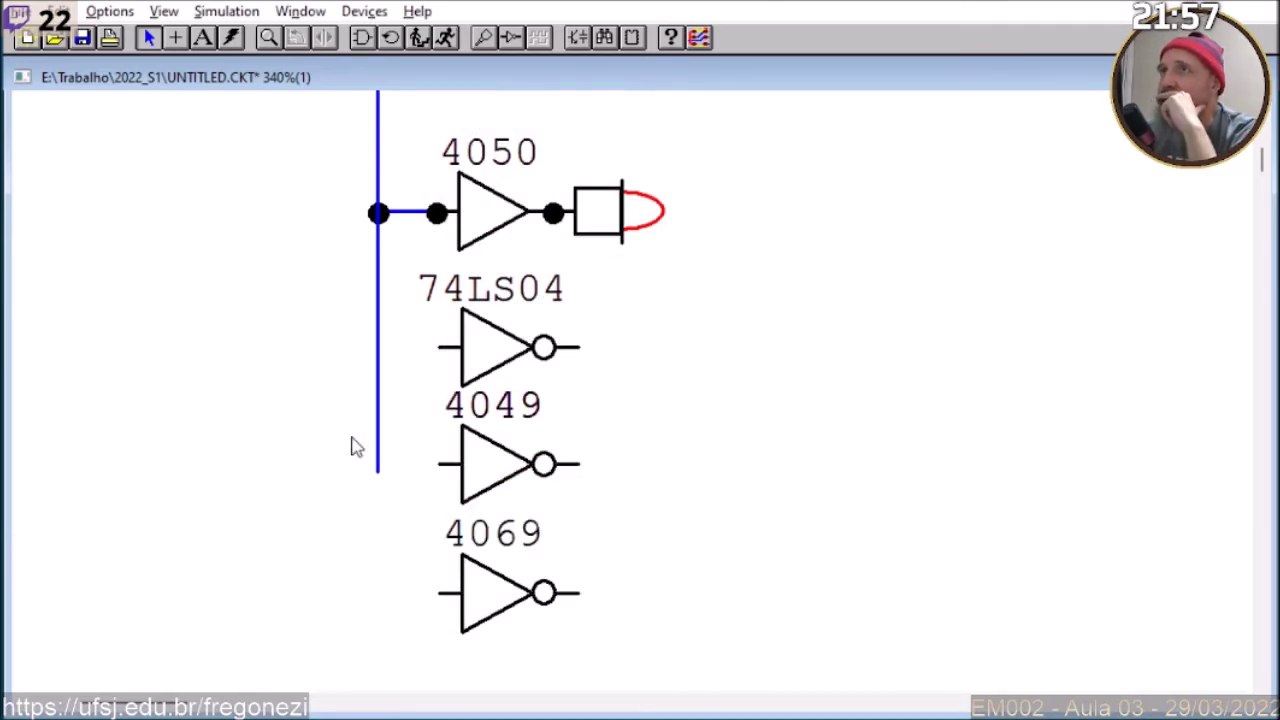
Step: Extend the vertical input wire past the 4069 inverter and wire the inputs of the 4069, 4049 and 74LS04 to it
{"action": "left_click", "coordinate": [175, 37]}
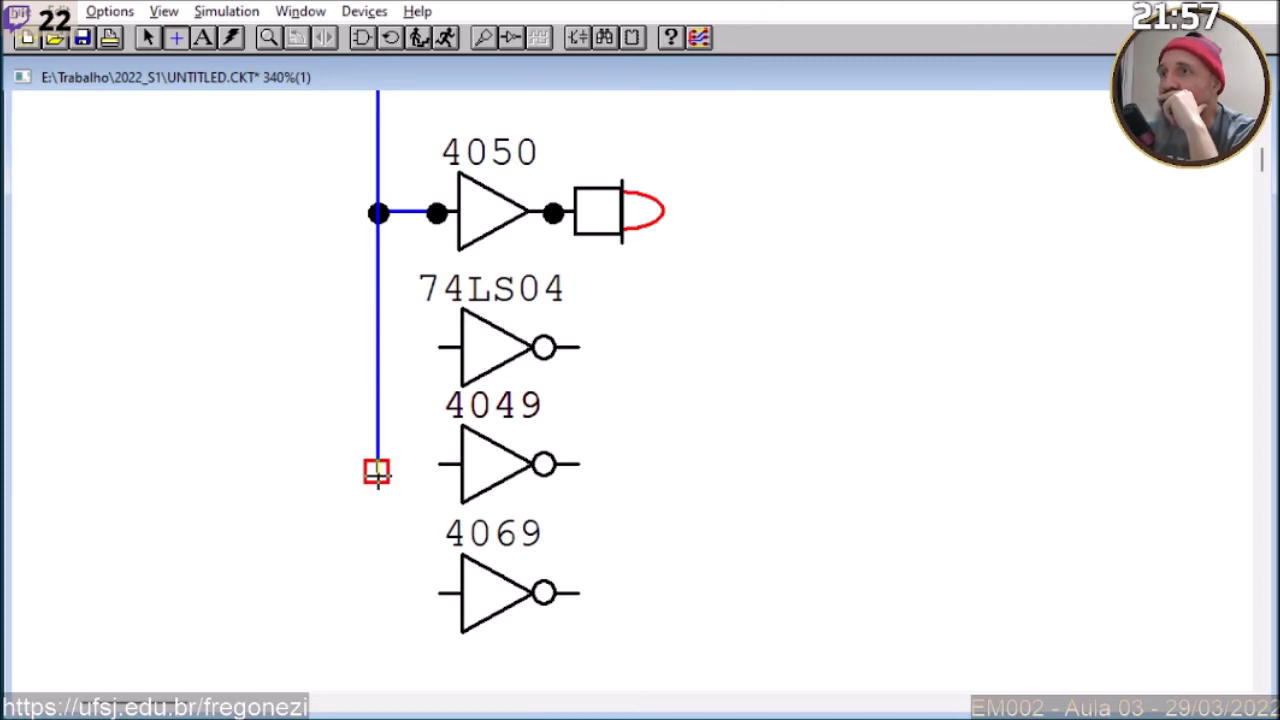
{"action": "left_click_drag", "start_coordinate": [376, 470], "coordinate": [377, 628]}
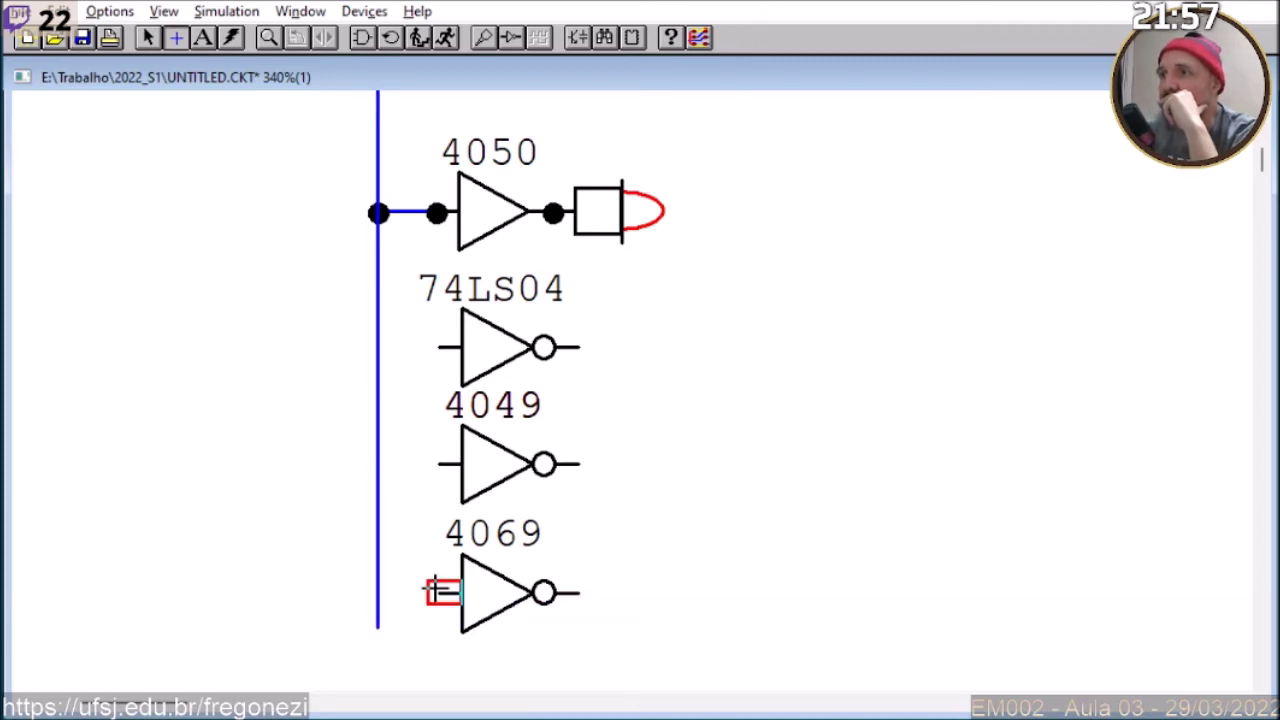
{"action": "left_click_drag", "start_coordinate": [441, 593], "coordinate": [377, 593]}
{"action": "left_click_drag", "start_coordinate": [443, 463], "coordinate": [377, 464]}
{"action": "left_click_drag", "start_coordinate": [443, 347], "coordinate": [377, 347]}
Step: Copy the 4050 buffer's logic display onto the outputs of the 74LS04, 4049 and 4069 inverters
{"action": "left_click", "coordinate": [150, 38]}
{"action": "left_click", "coordinate": [590, 208]}
{"action": "key", "text": "ctrl+c"}
{"action": "key", "text": "ctrl+v"}
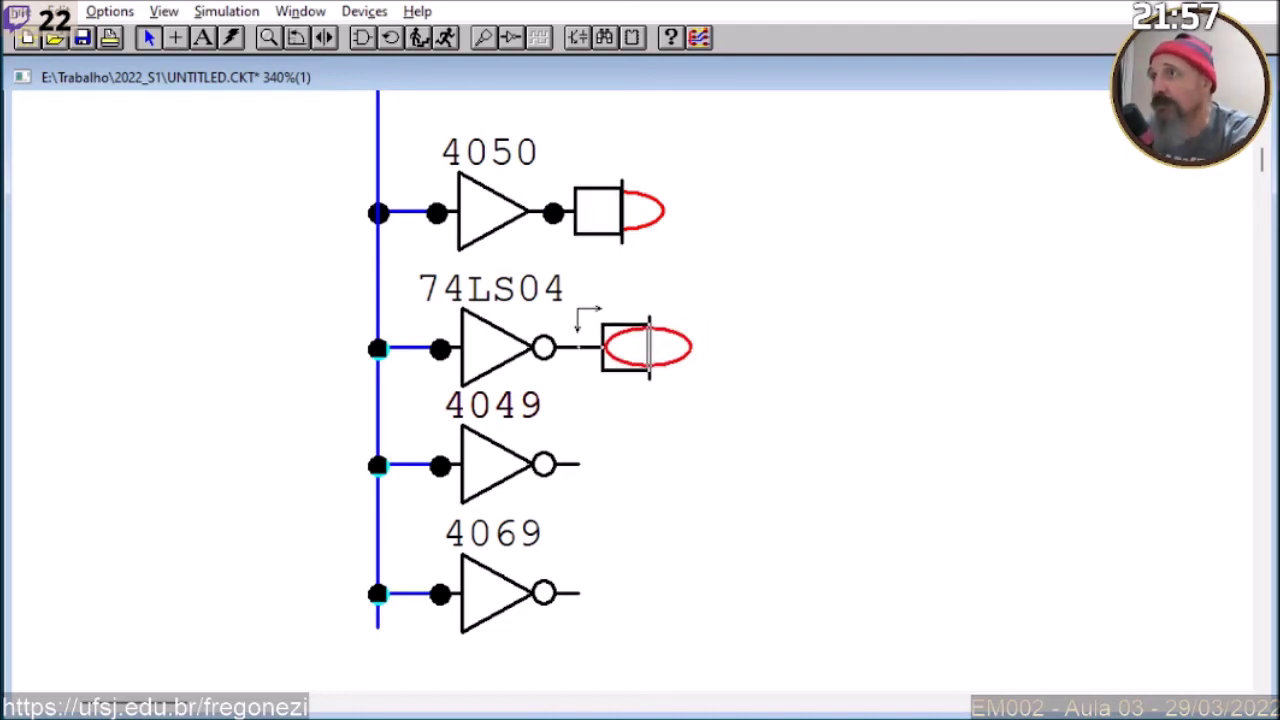
{"action": "left_click", "coordinate": [577, 318]}
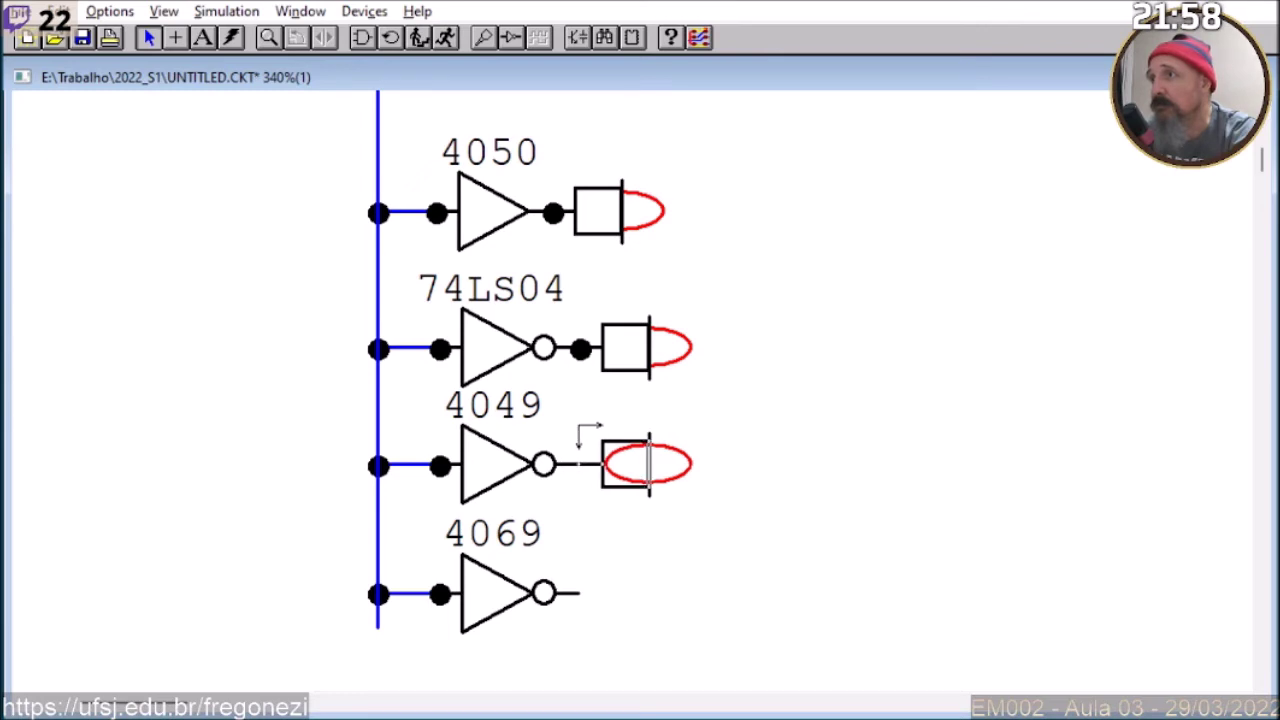
{"action": "left_click", "coordinate": [578, 436]}
{"action": "key", "text": "ctrl+v"}
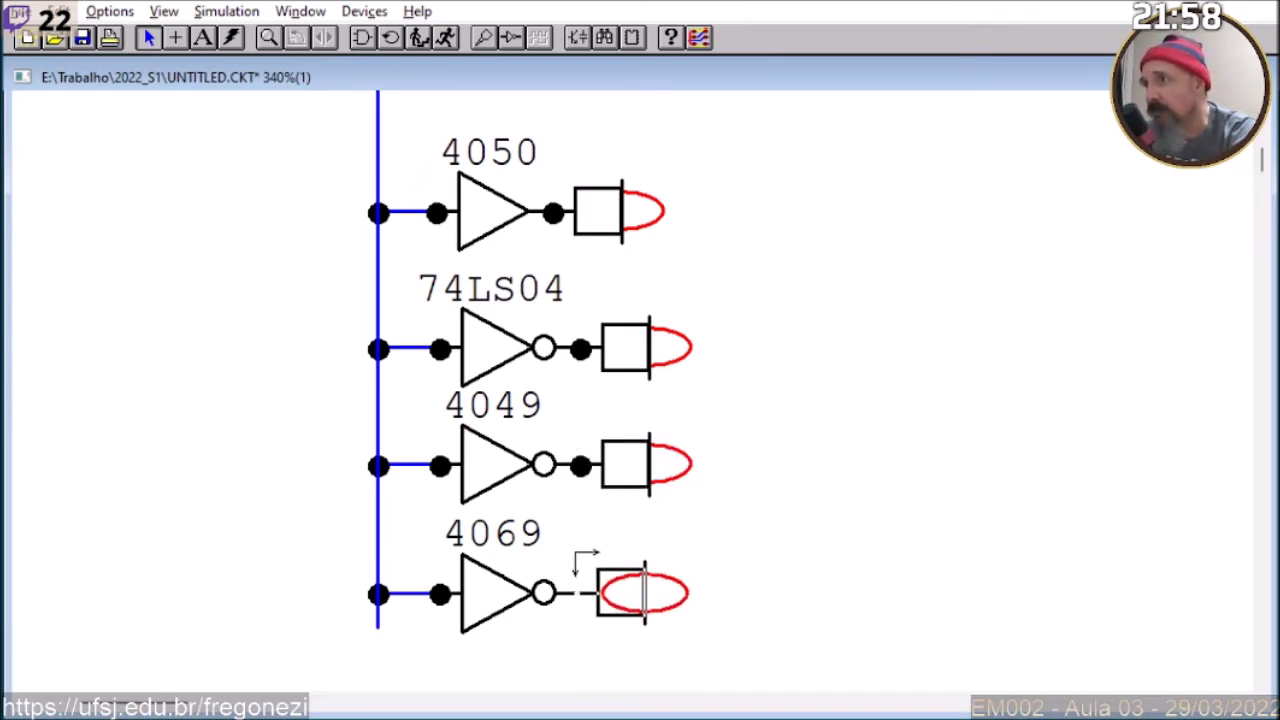
{"action": "left_click", "coordinate": [578, 565]}
Step: Run the simulation, toggle the input logic switch repeatedly to compare the buffer and inverter outputs, and stop the simulation
{"action": "left_click", "coordinate": [268, 38]}
{"action": "left_click", "coordinate": [579, 365], "text": "shift"}
{"action": "left_click", "coordinate": [148, 38]}
{"action": "left_click", "coordinate": [446, 38]}
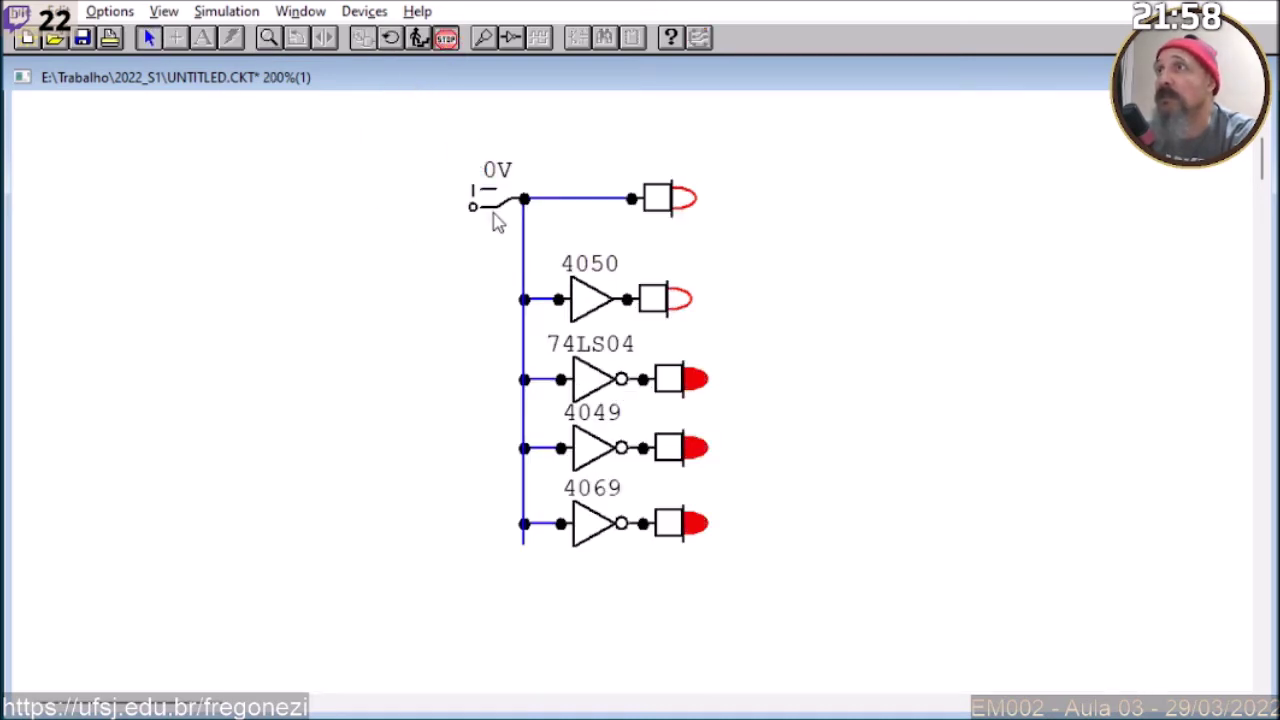
{"action": "left_click", "coordinate": [505, 210]}
{"action": "left_click", "coordinate": [505, 210]}
{"action": "left_click", "coordinate": [505, 210]}
{"action": "left_click", "coordinate": [505, 210]}
{"action": "left_click", "coordinate": [505, 210]}
{"action": "left_click", "coordinate": [505, 210]}
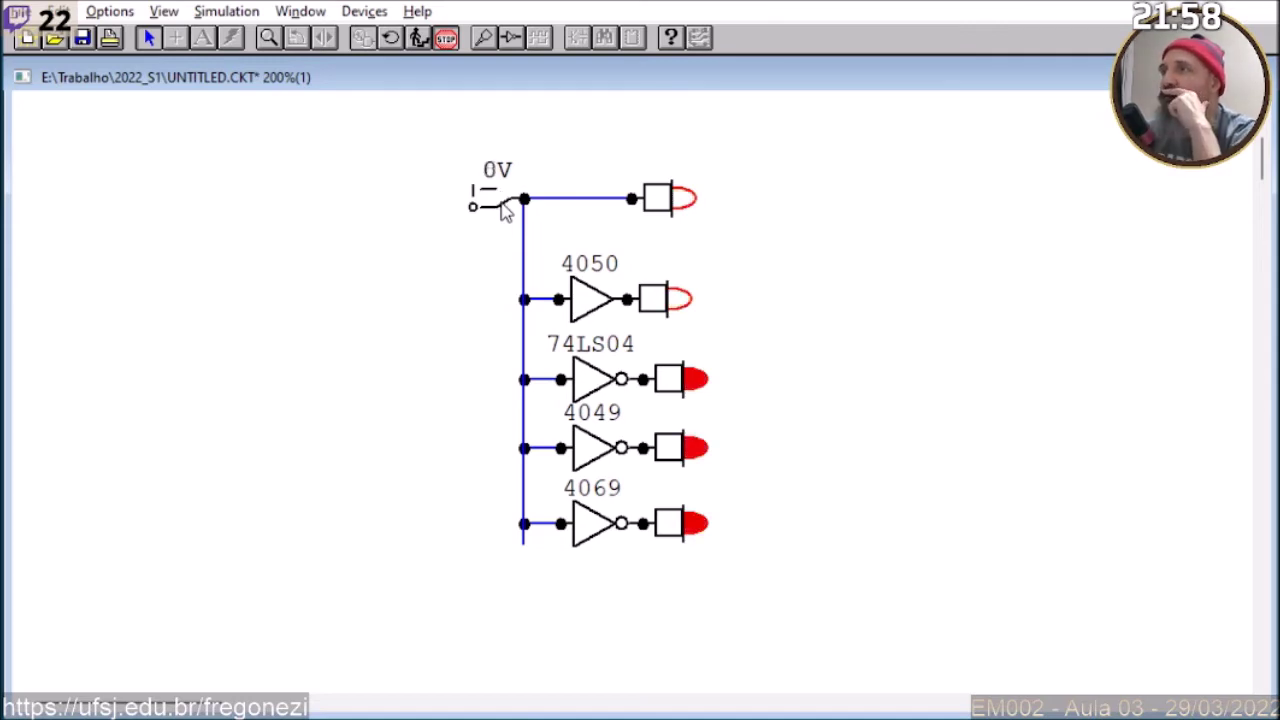
{"action": "left_click", "coordinate": [505, 210]}
{"action": "left_click", "coordinate": [505, 210]}
{"action": "left_click", "coordinate": [505, 210]}
{"action": "left_click", "coordinate": [505, 210]}
{"action": "left_click", "coordinate": [505, 210]}
{"action": "left_click", "coordinate": [505, 210]}
{"action": "left_click", "coordinate": [505, 210]}
{"action": "left_click", "coordinate": [505, 210]}
{"action": "left_click", "coordinate": [505, 210]}
{"action": "left_click", "coordinate": [505, 210]}
{"action": "left_click", "coordinate": [505, 210]}
{"action": "left_click", "coordinate": [505, 210]}
{"action": "left_click", "coordinate": [505, 210]}
{"action": "left_click", "coordinate": [505, 210]}
{"action": "left_click", "coordinate": [505, 210]}
{"action": "left_click", "coordinate": [505, 210]}
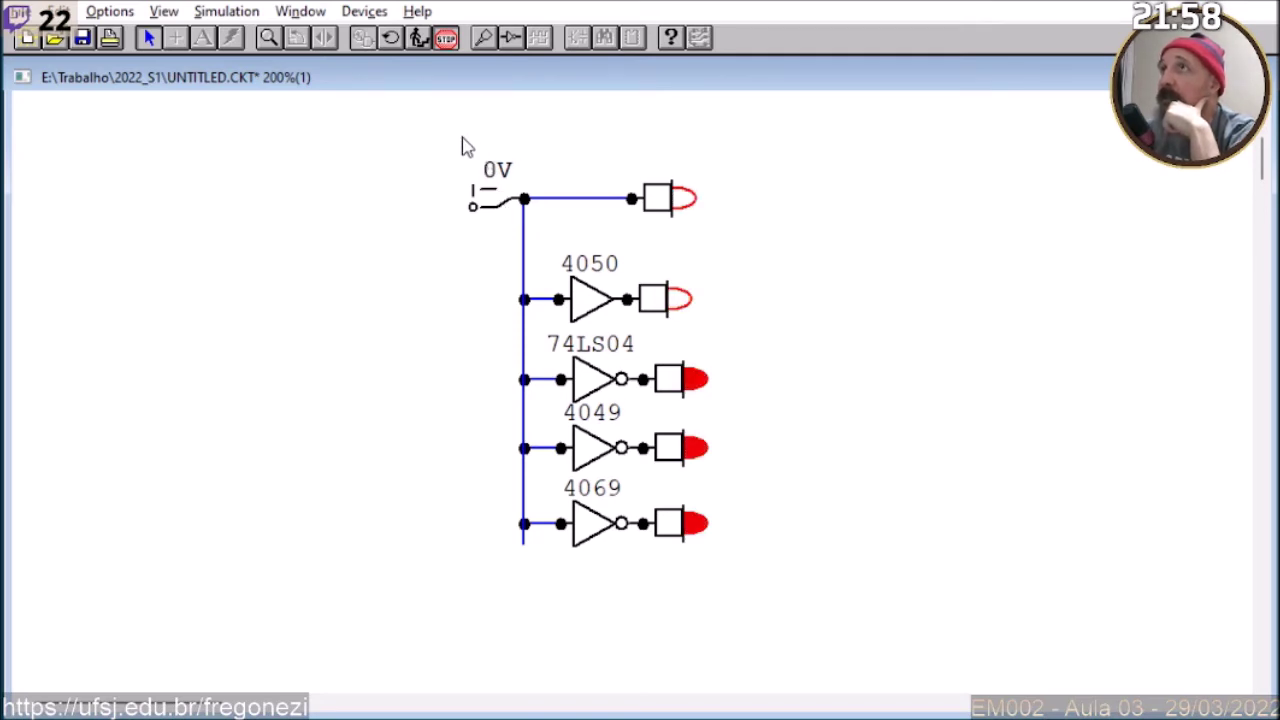
{"action": "left_click", "coordinate": [446, 37]}
Step: Examine the 74LS04 inverter's pin designations for parts A to F of the package
{"action": "right_click", "coordinate": [600, 380]}
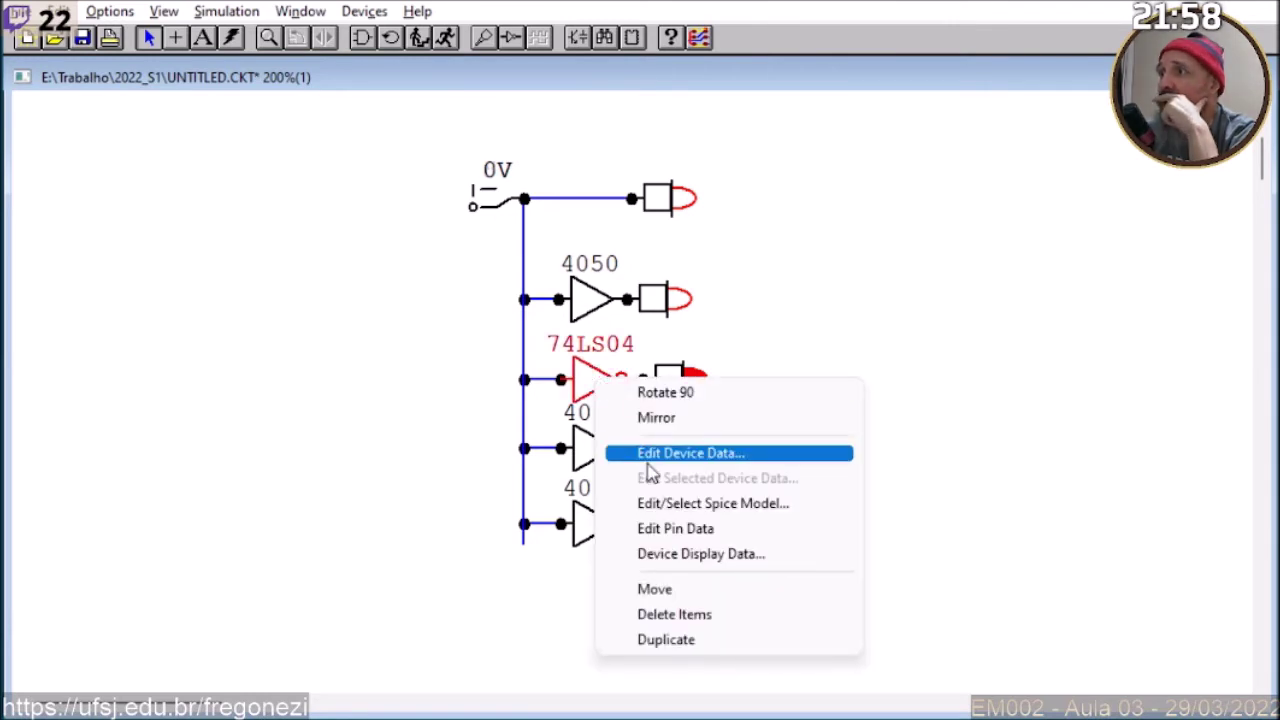
{"action": "left_click", "coordinate": [671, 530]}
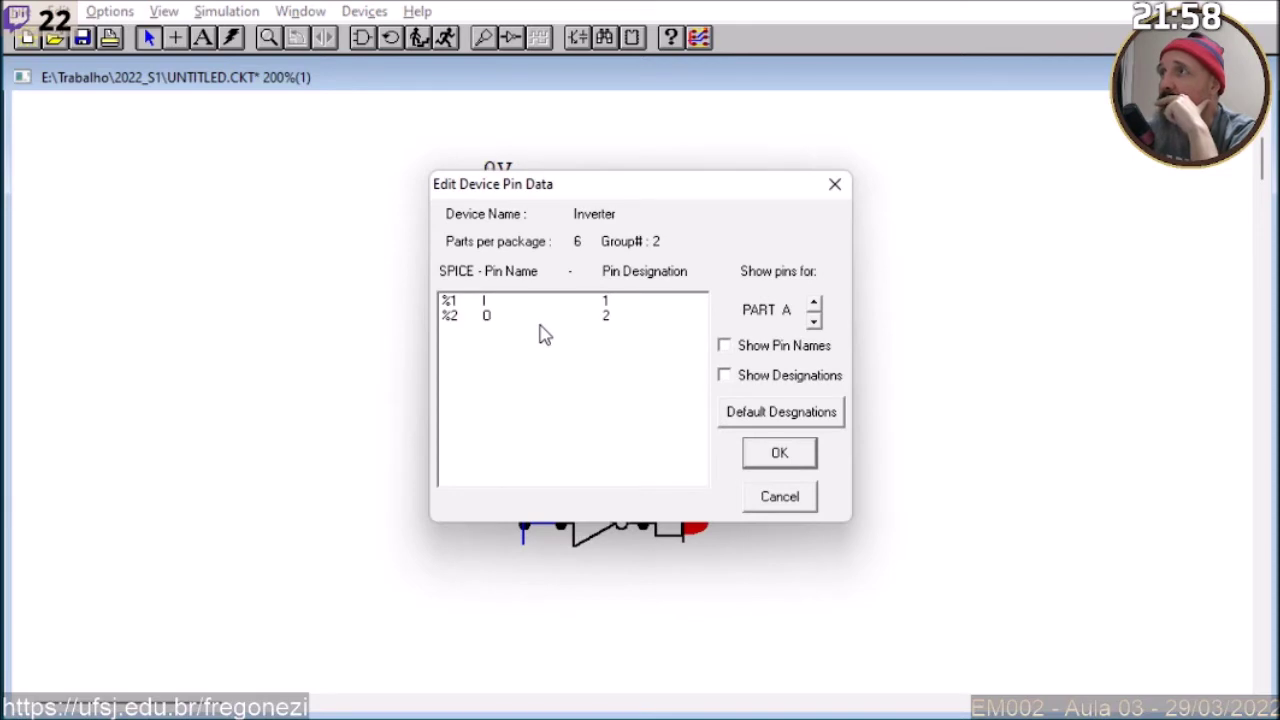
{"action": "left_click_drag", "start_coordinate": [555, 186], "coordinate": [345, 205]}
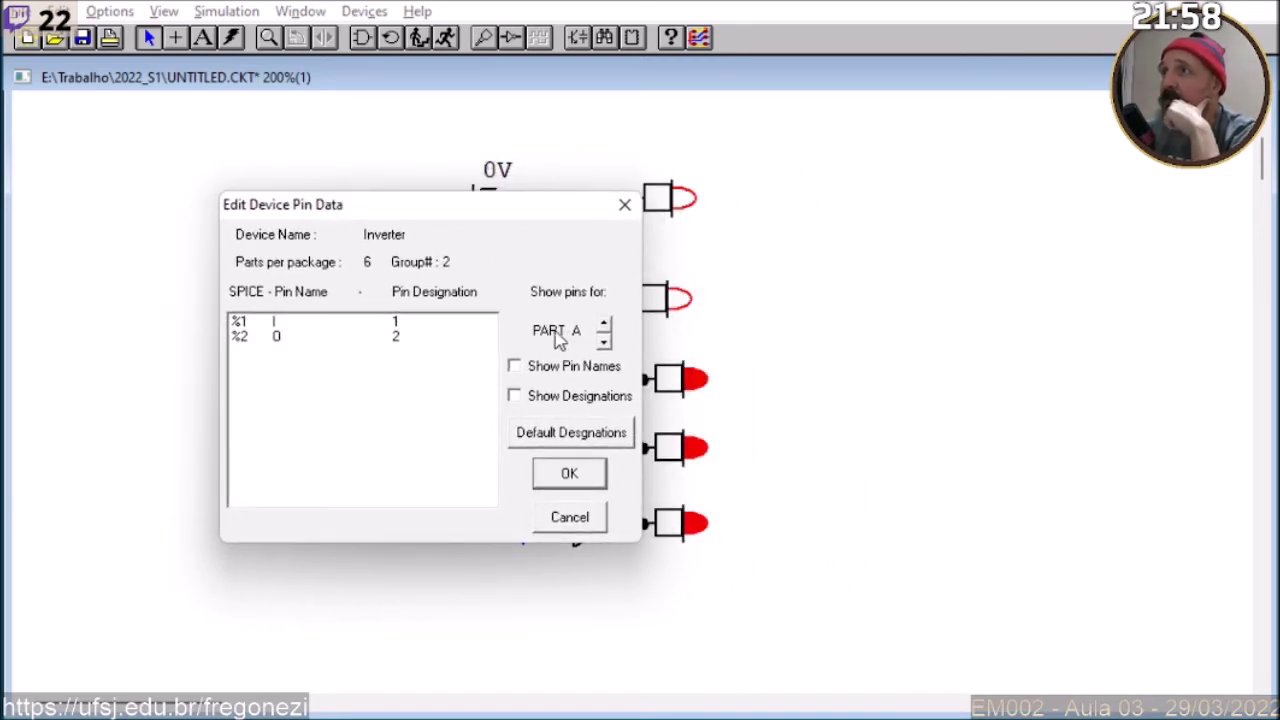
{"action": "left_click", "coordinate": [604, 342]}
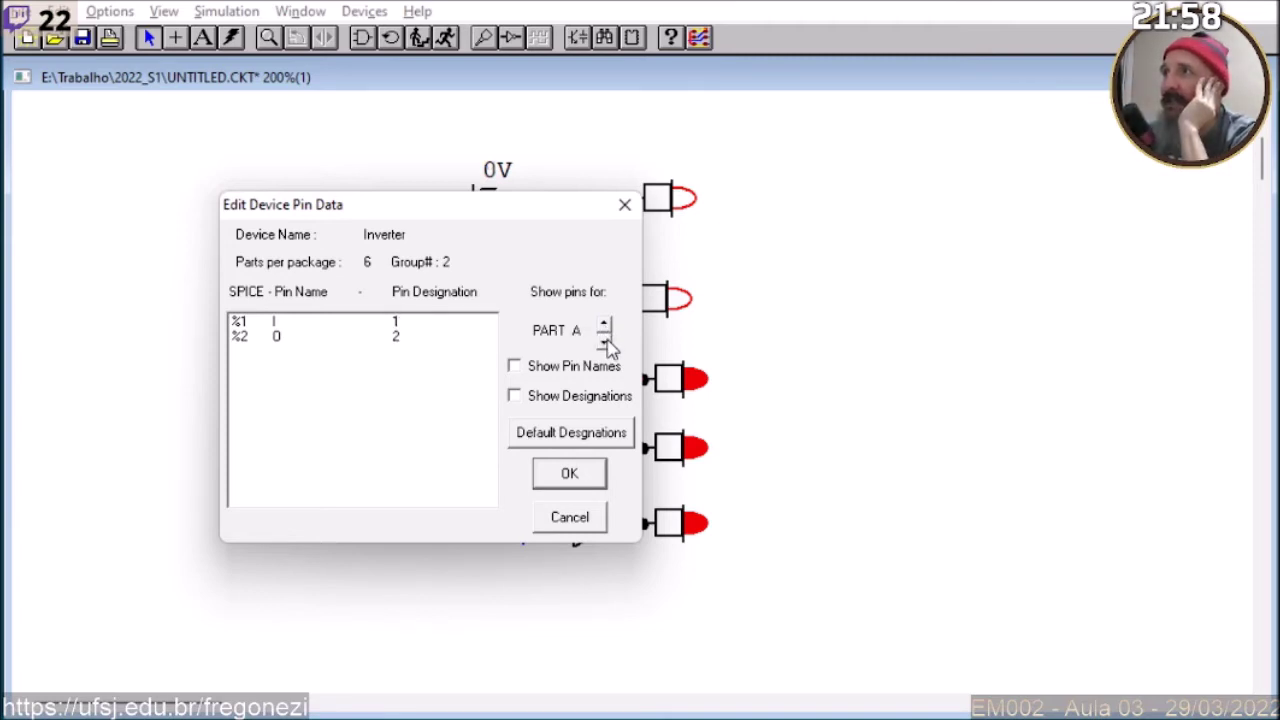
{"action": "triple_click", "coordinate": [606, 326]}
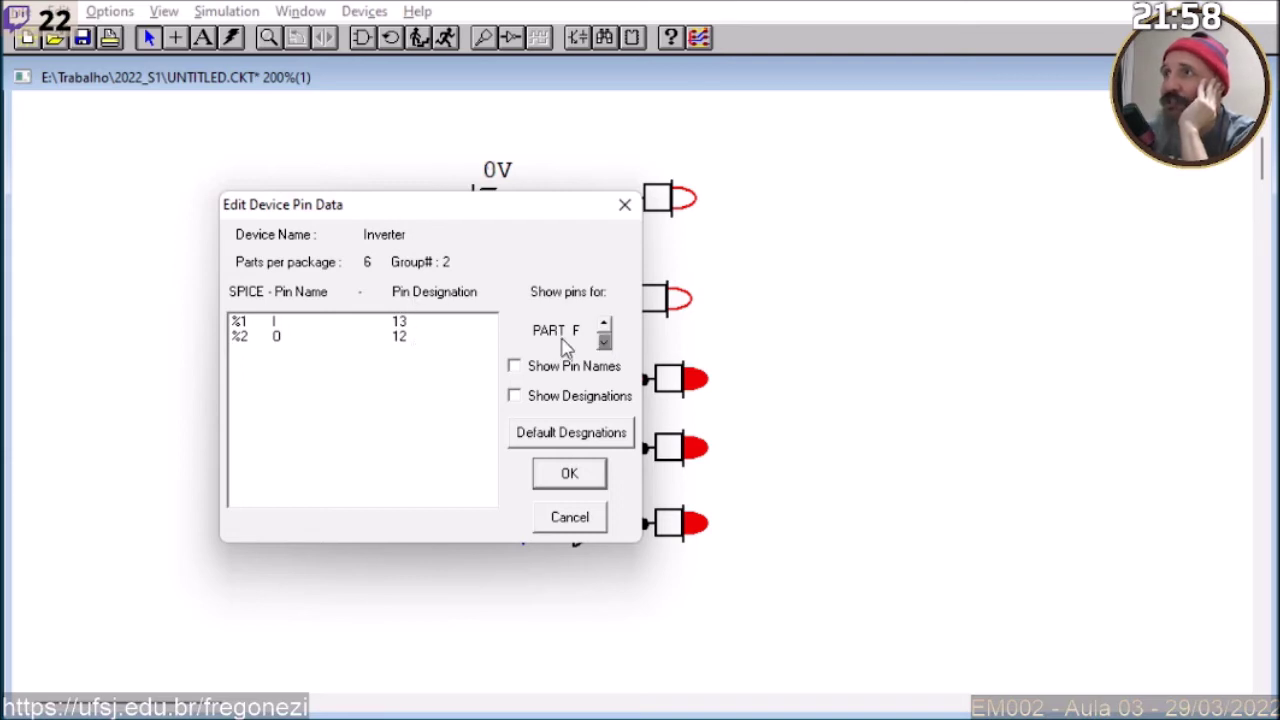
{"action": "left_click", "coordinate": [604, 341]}
{"action": "double_click", "coordinate": [604, 341]}
{"action": "double_click", "coordinate": [604, 341]}
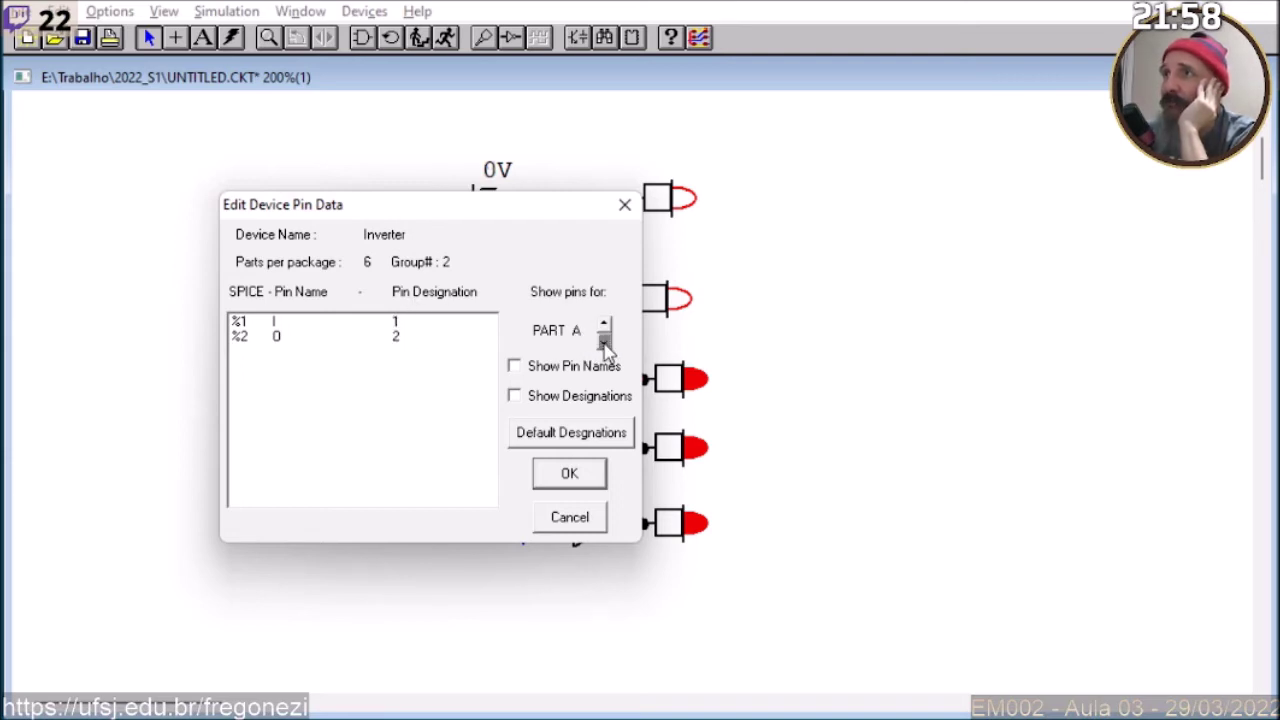
{"action": "triple_click", "coordinate": [604, 325]}
{"action": "double_click", "coordinate": [604, 325]}
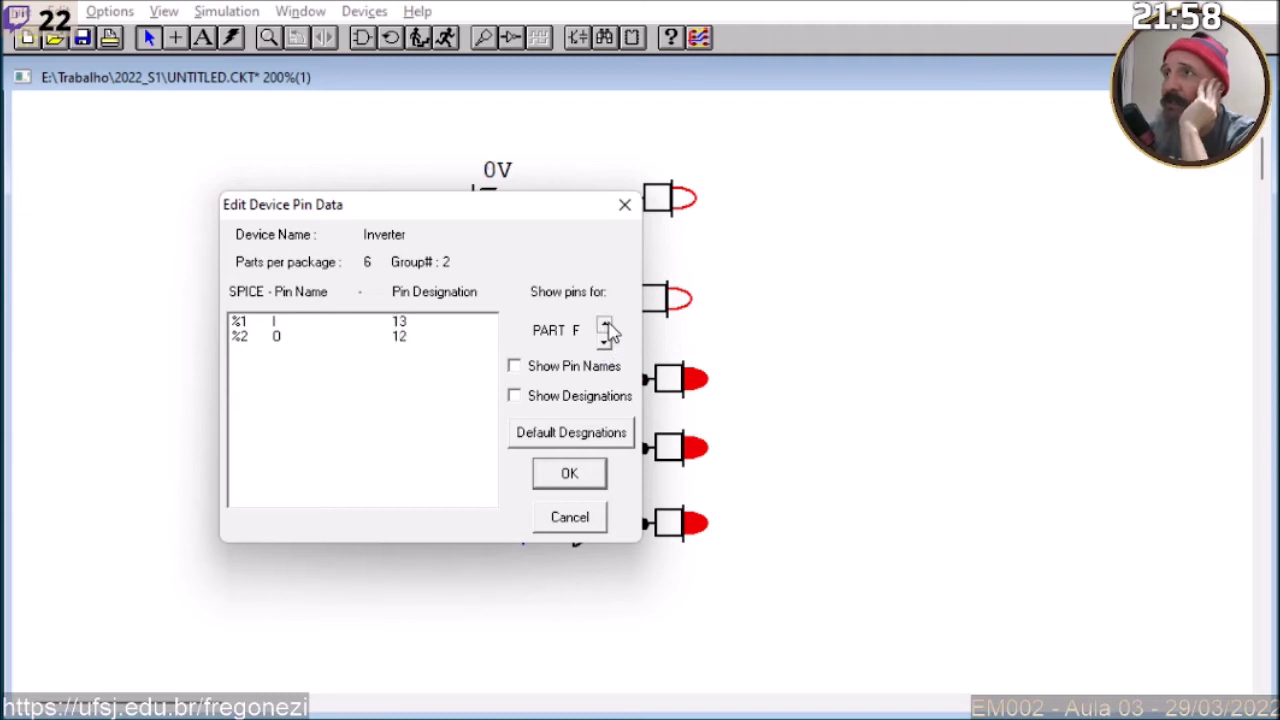
{"action": "left_click", "coordinate": [624, 204]}
Step: Check the display data options of the 74LS04 inverter without changing them
{"action": "right_click", "coordinate": [604, 390]}
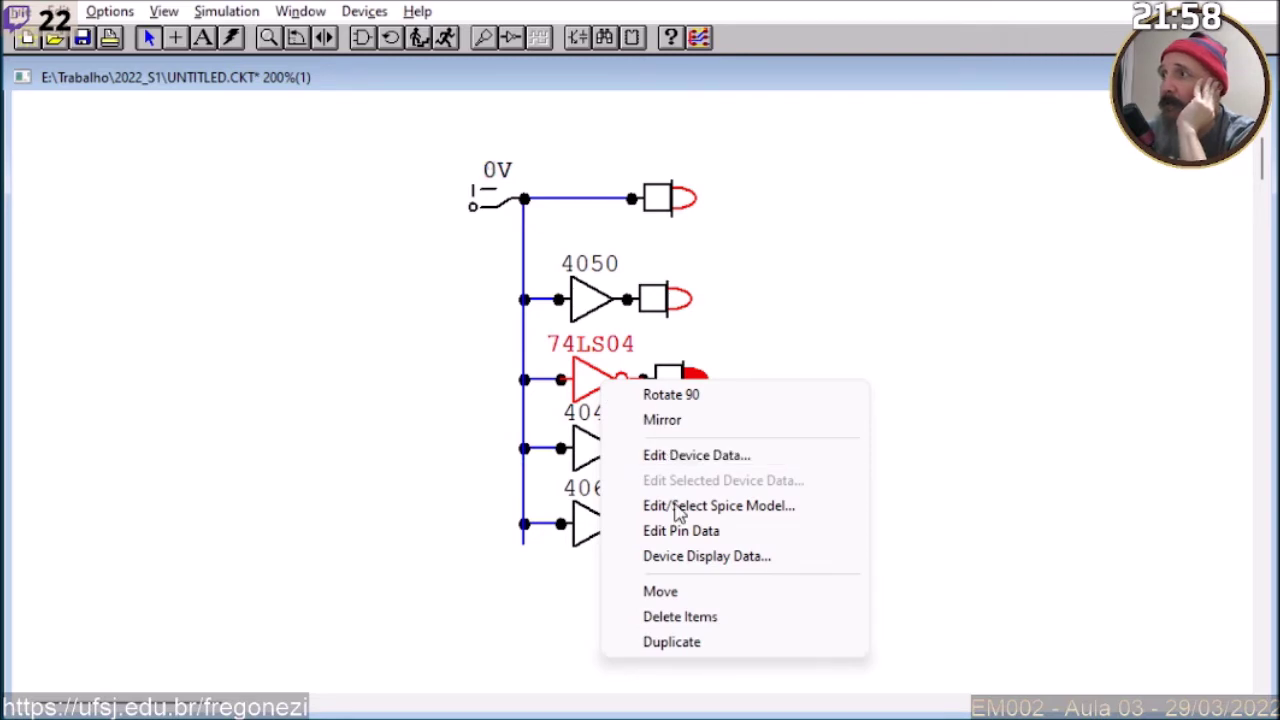
{"action": "left_click", "coordinate": [700, 560]}
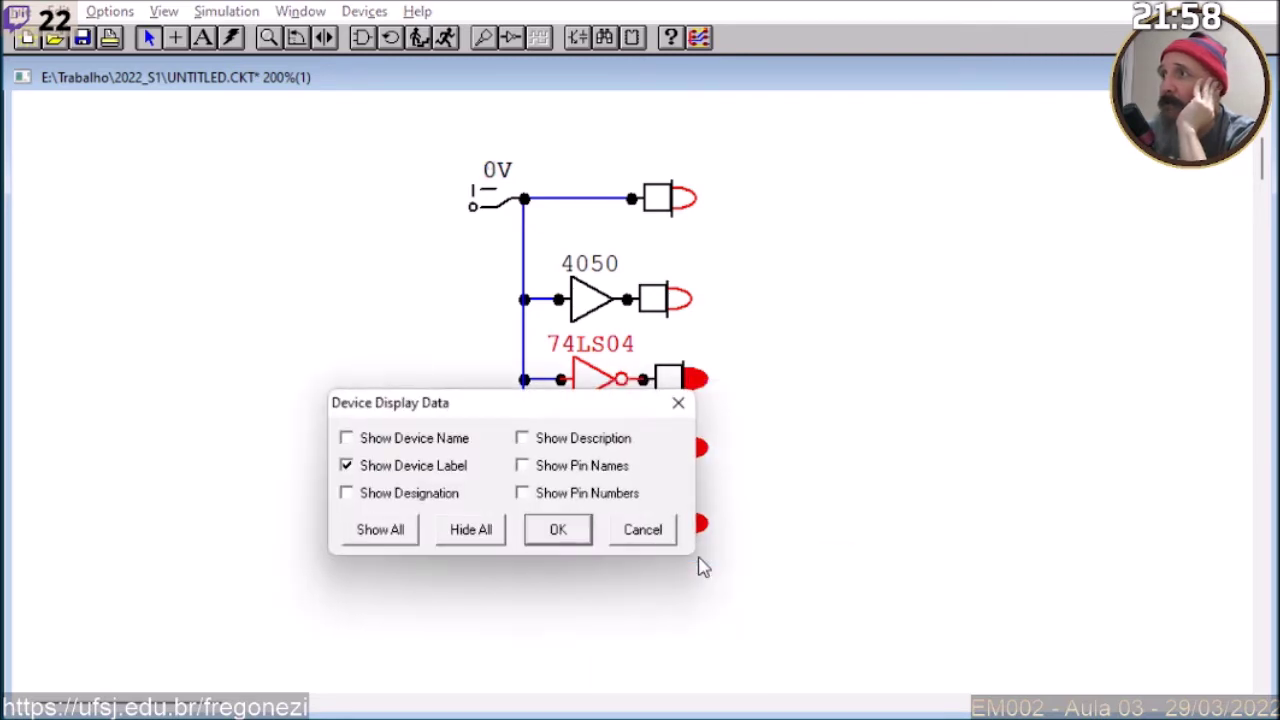
{"action": "left_click", "coordinate": [645, 538]}
Step: Examine the Spice model descriptions of the 4049 and 74LS04 inverters without changing either model
{"action": "right_click", "coordinate": [589, 450]}
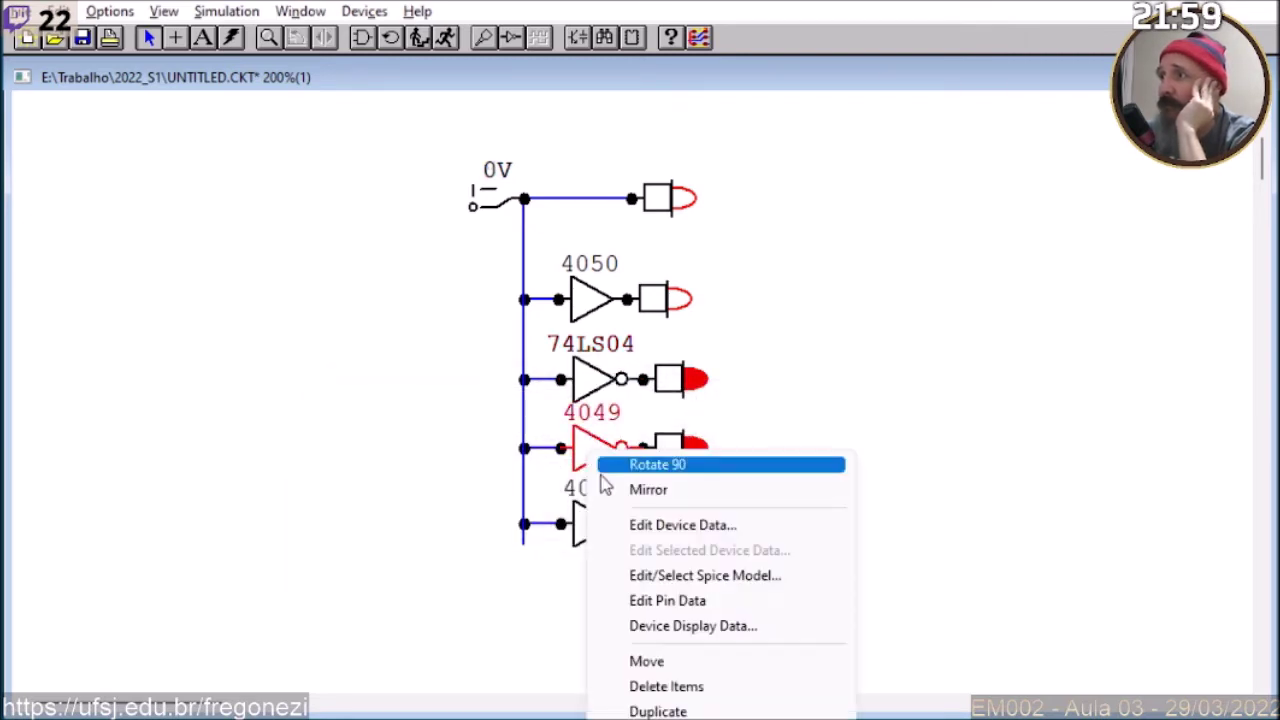
{"action": "left_click", "coordinate": [645, 578]}
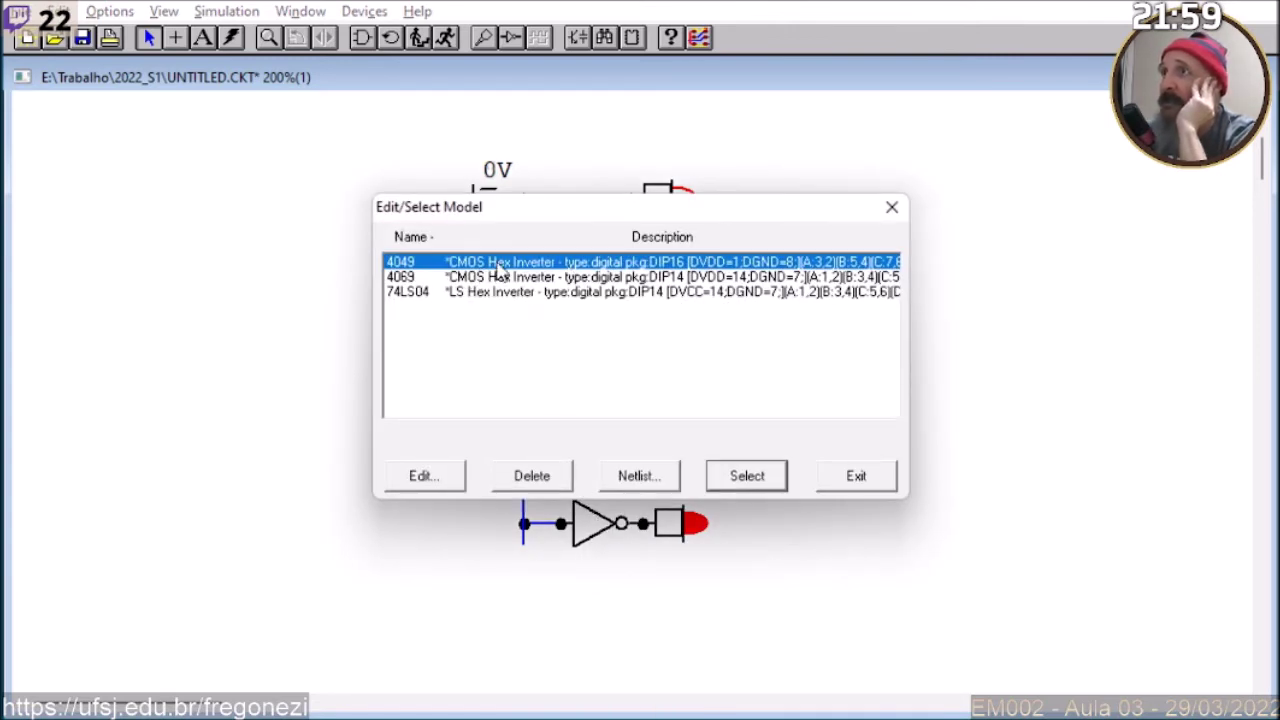
{"action": "left_click_drag", "start_coordinate": [530, 215], "coordinate": [559, 272]}
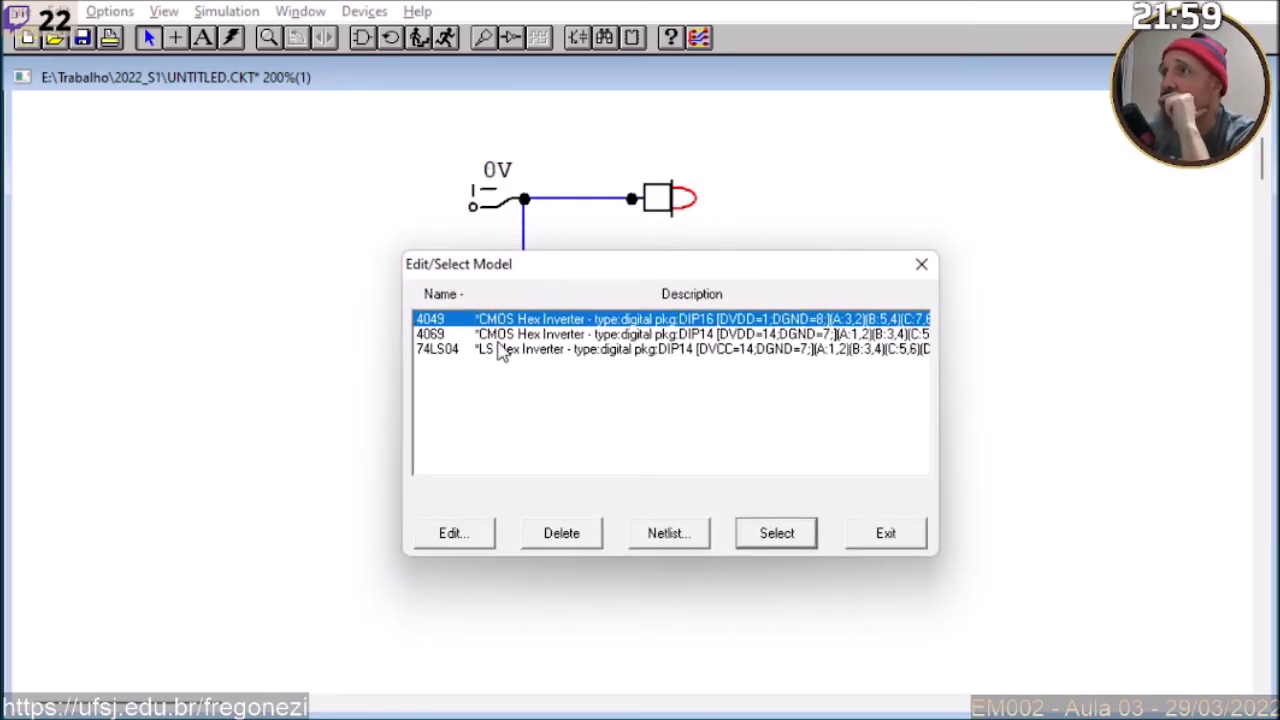
{"action": "left_click", "coordinate": [863, 535]}
{"action": "left_click", "coordinate": [590, 385]}
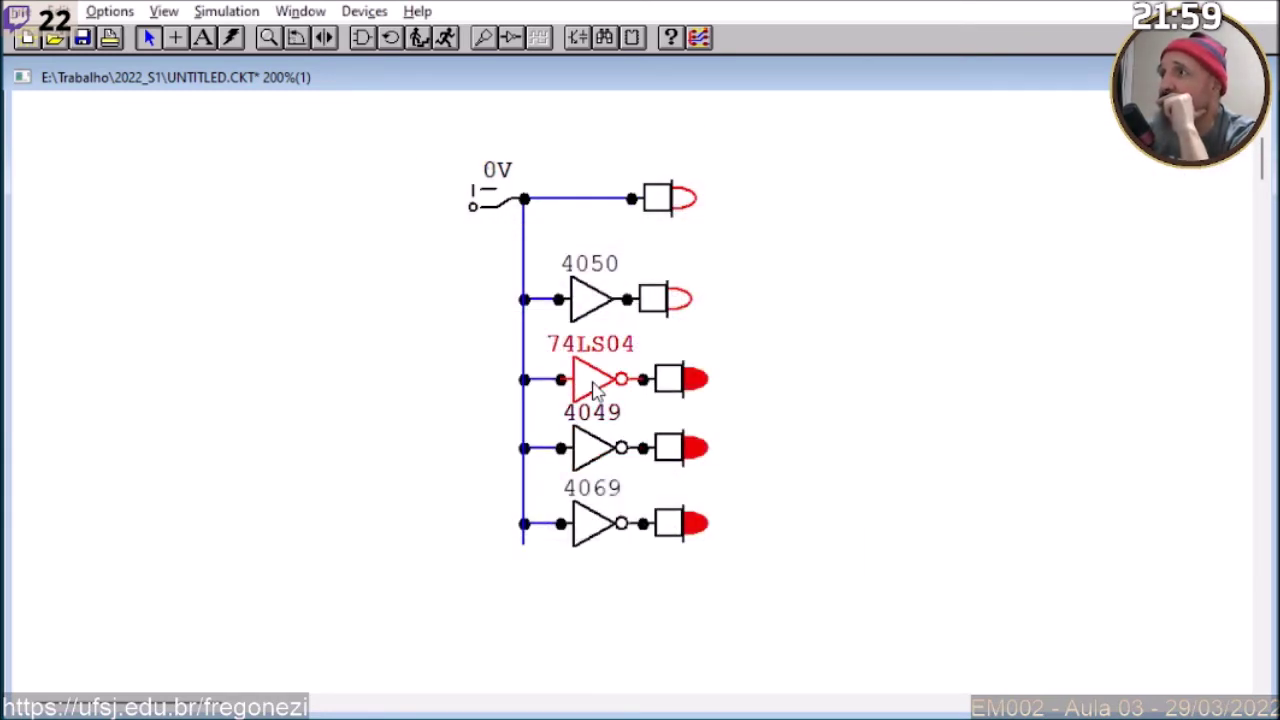
{"action": "right_click", "coordinate": [593, 388]}
{"action": "left_click", "coordinate": [660, 512]}
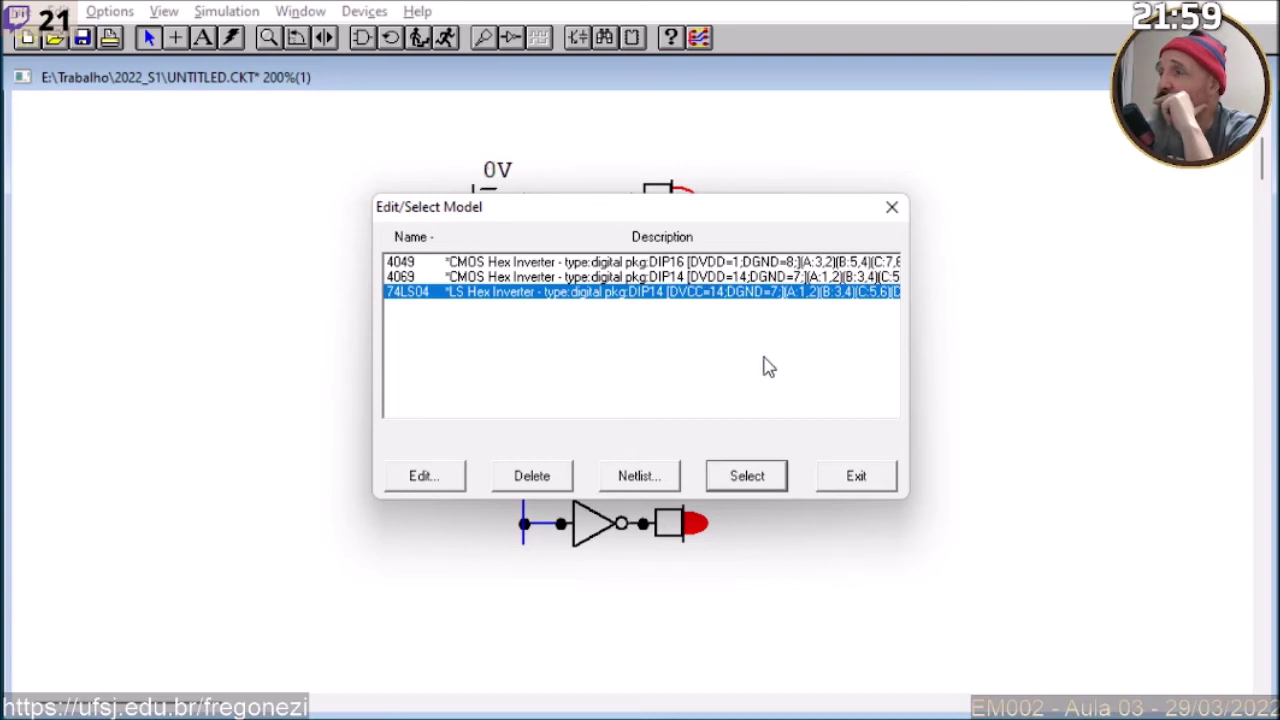
{"action": "left_click", "coordinate": [835, 484]}
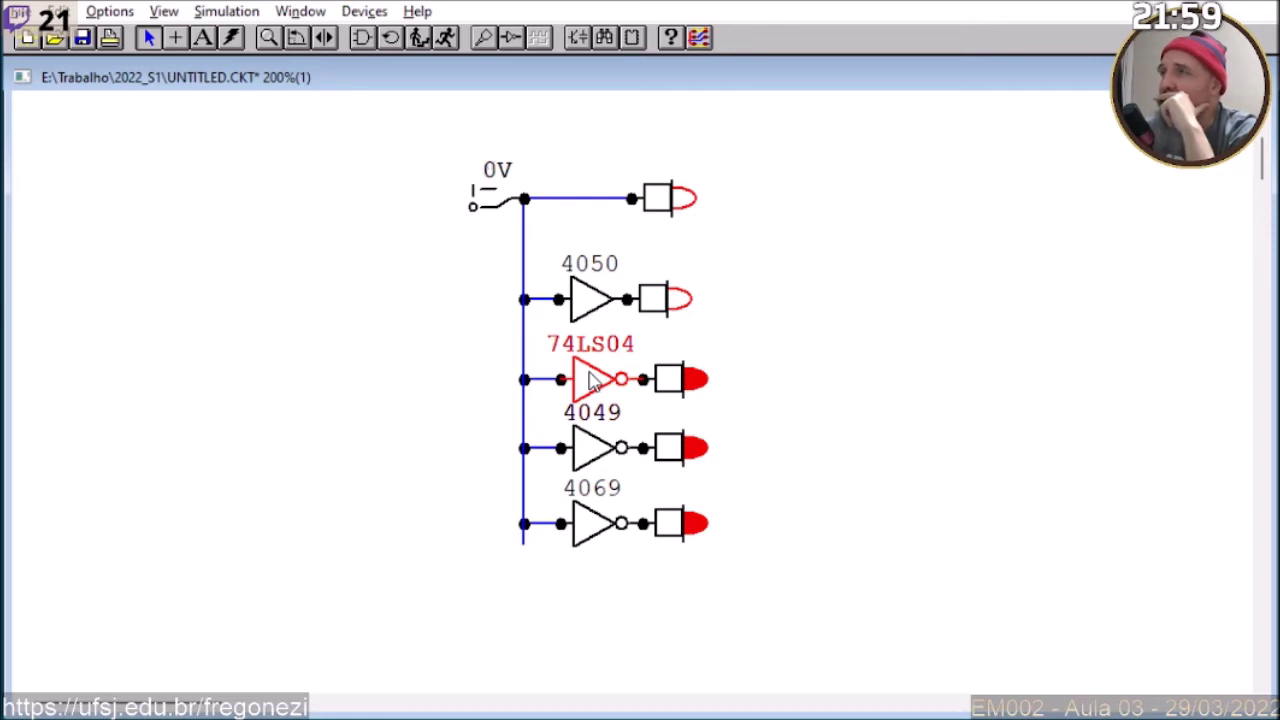
Step: Examine the 4049 inverter's device data and Spice model description without changing anything
{"action": "right_click", "coordinate": [591, 378]}
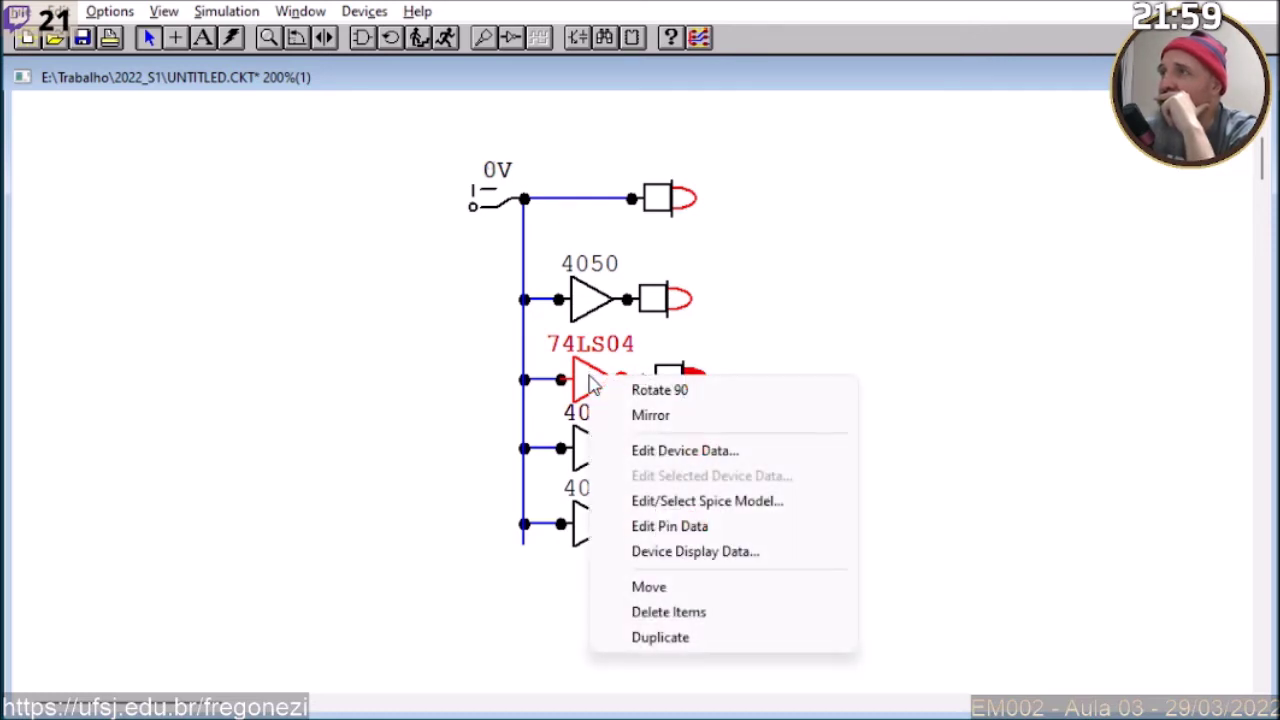
{"action": "left_click", "coordinate": [600, 448]}
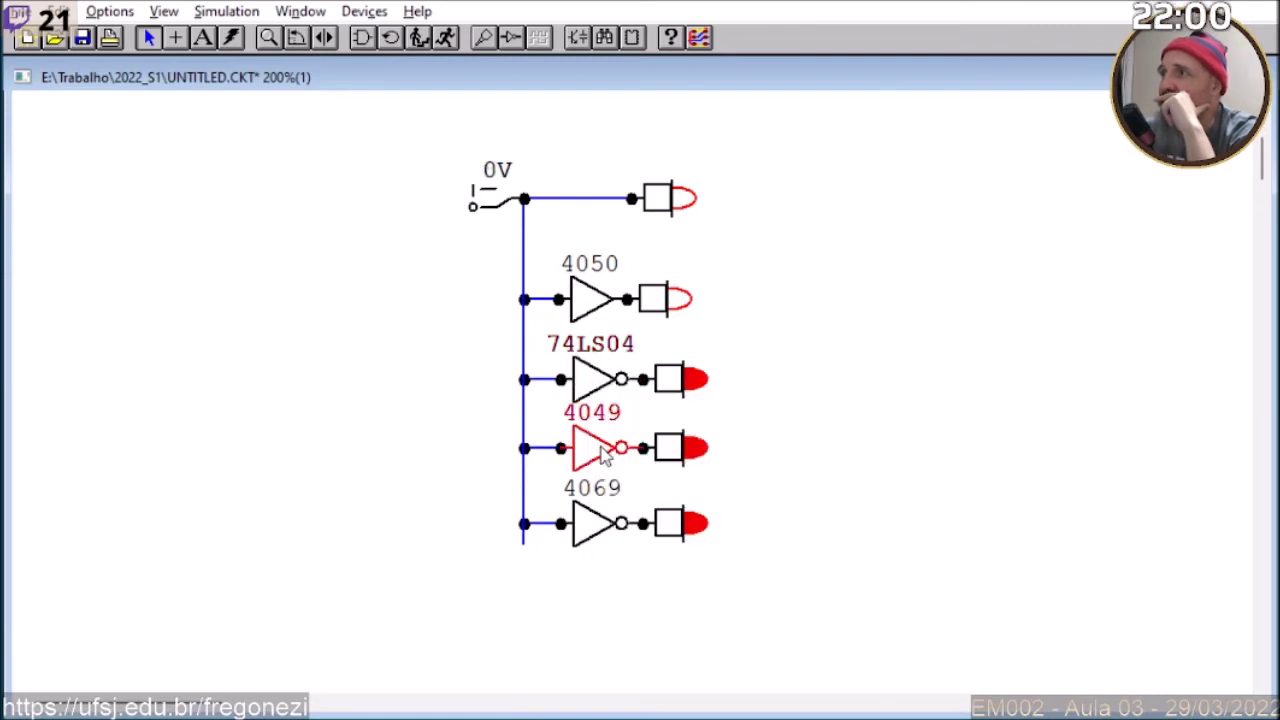
{"action": "right_click", "coordinate": [601, 448]}
{"action": "left_click", "coordinate": [660, 522]}
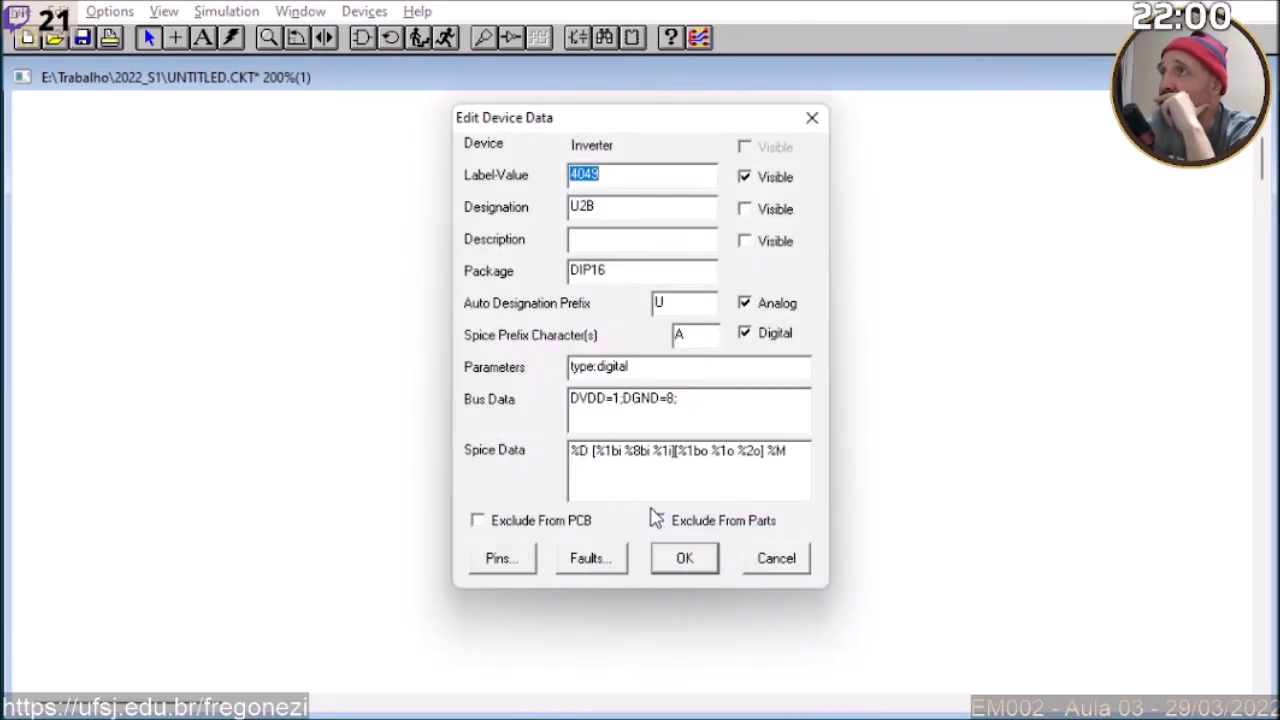
{"action": "left_click", "coordinate": [752, 558]}
{"action": "right_click", "coordinate": [585, 440]}
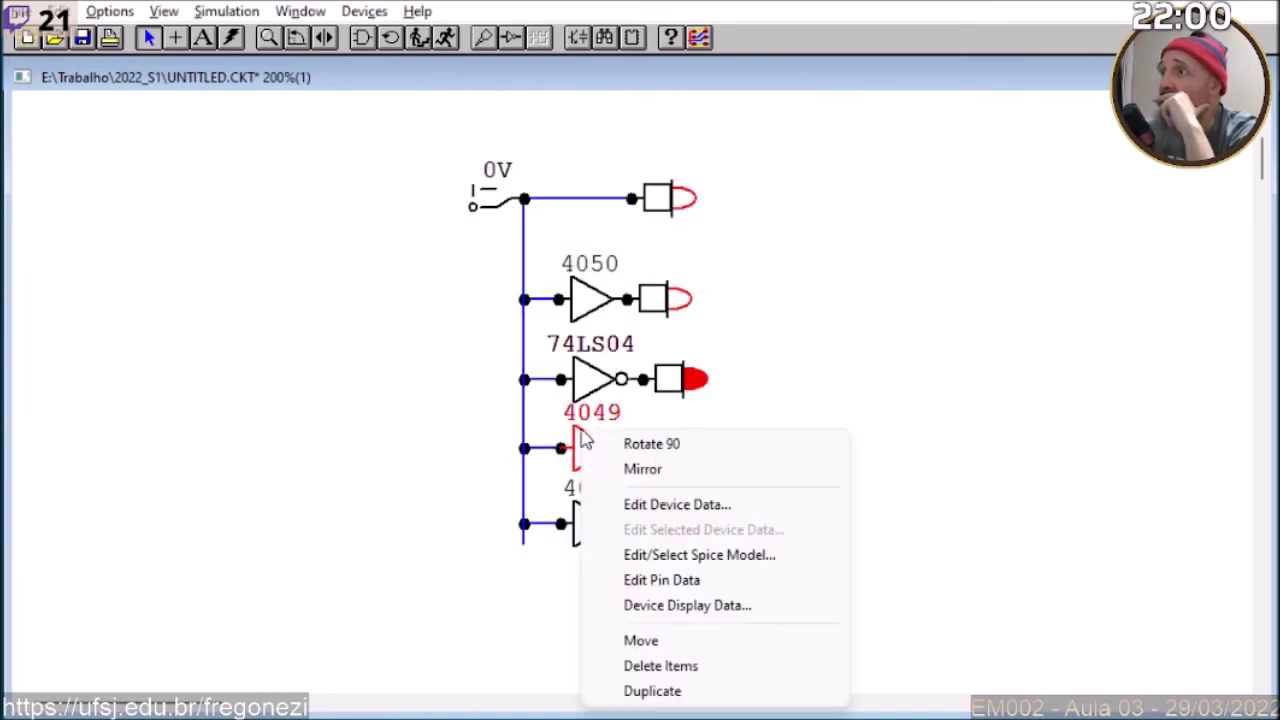
{"action": "left_click", "coordinate": [655, 560]}
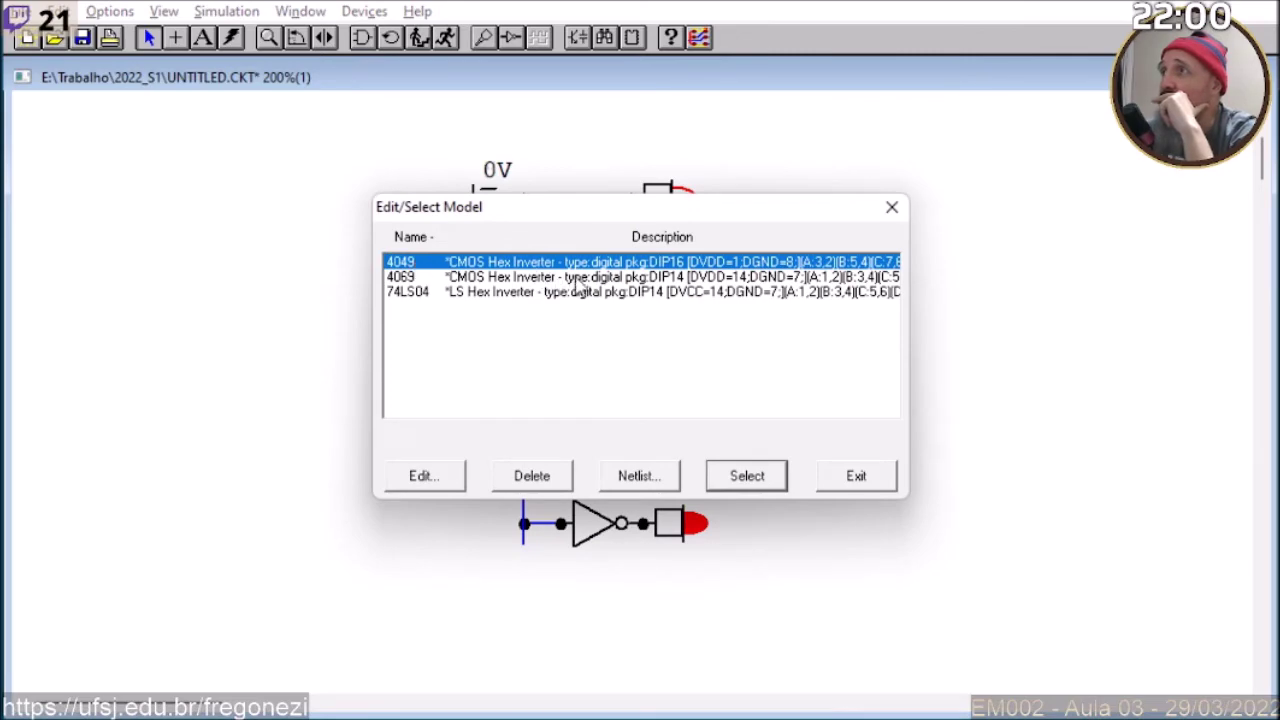
{"action": "left_click", "coordinate": [848, 487]}
Step: Examine the 4069 inverter's Spice model description without changing the model
{"action": "left_click", "coordinate": [596, 530]}
{"action": "right_click", "coordinate": [596, 535]}
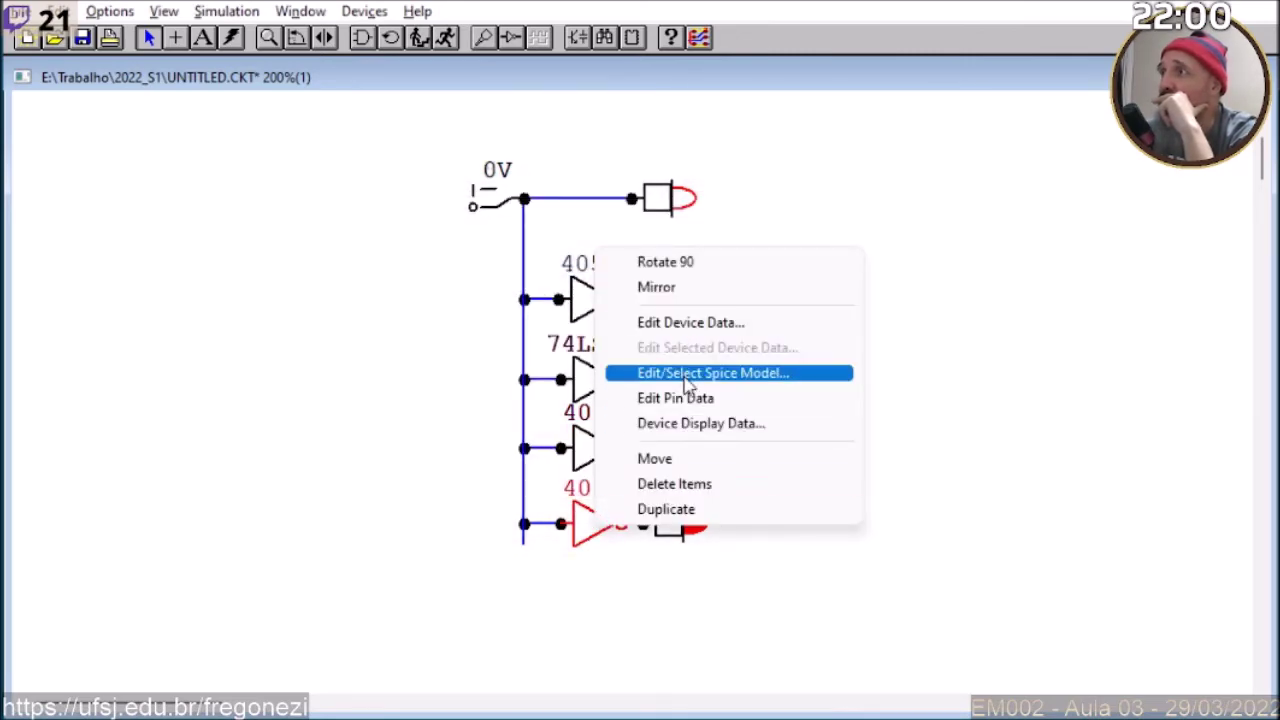
{"action": "left_click", "coordinate": [686, 378]}
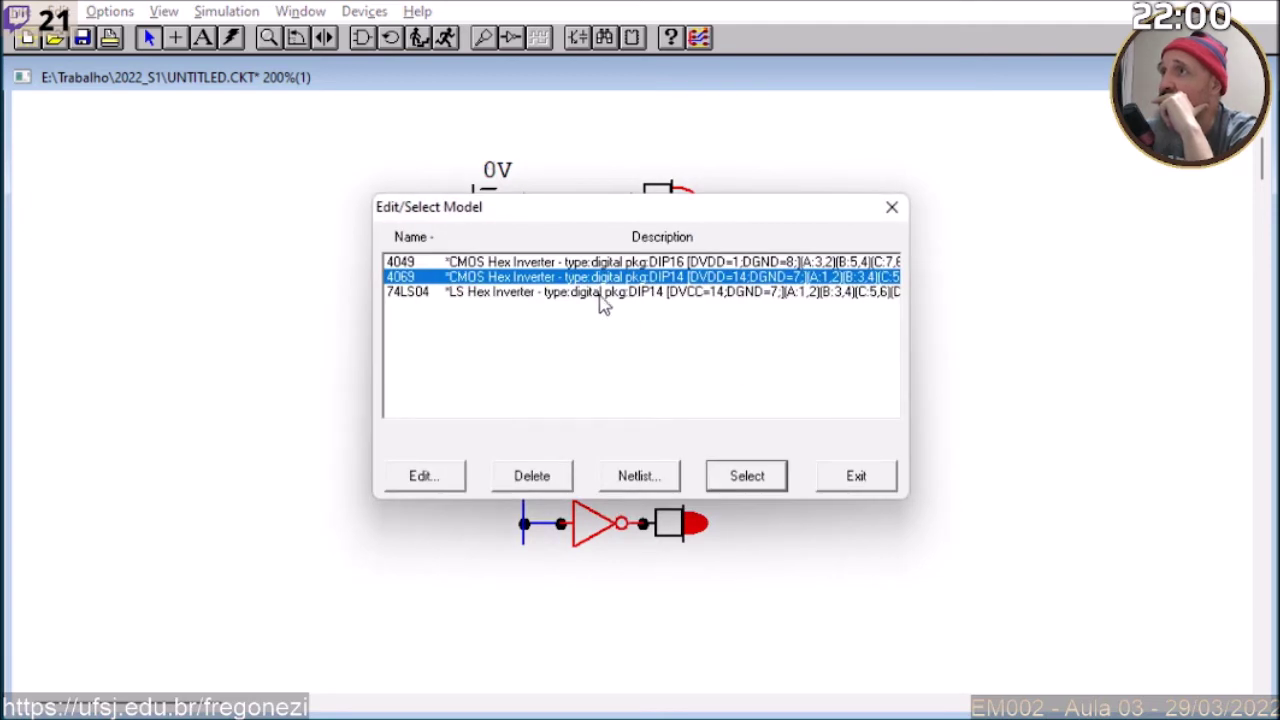
{"action": "left_click", "coordinate": [850, 474]}
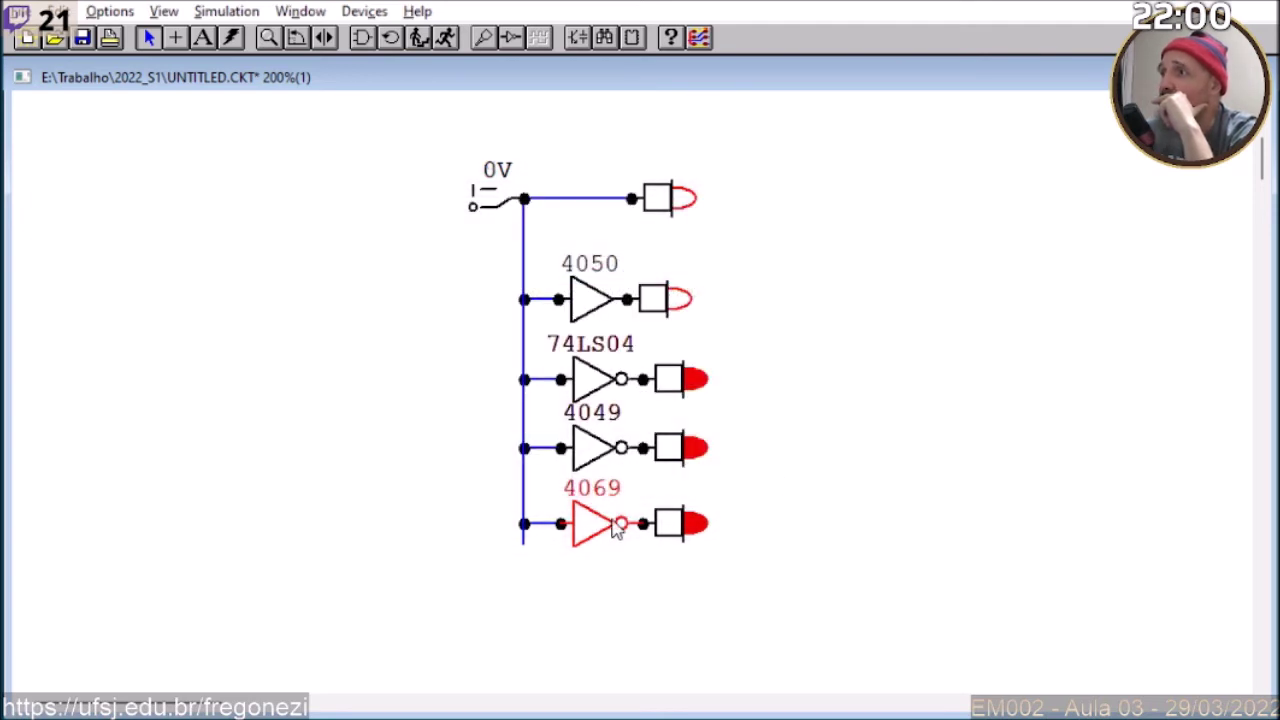
Step: Swap the positions of the 4049 and 4069 inverters so the 4069 sits directly below the 74LS04
{"action": "right_click", "coordinate": [570, 528]}
{"action": "left_click", "coordinate": [620, 457]}
{"action": "left_click", "coordinate": [810, 405]}
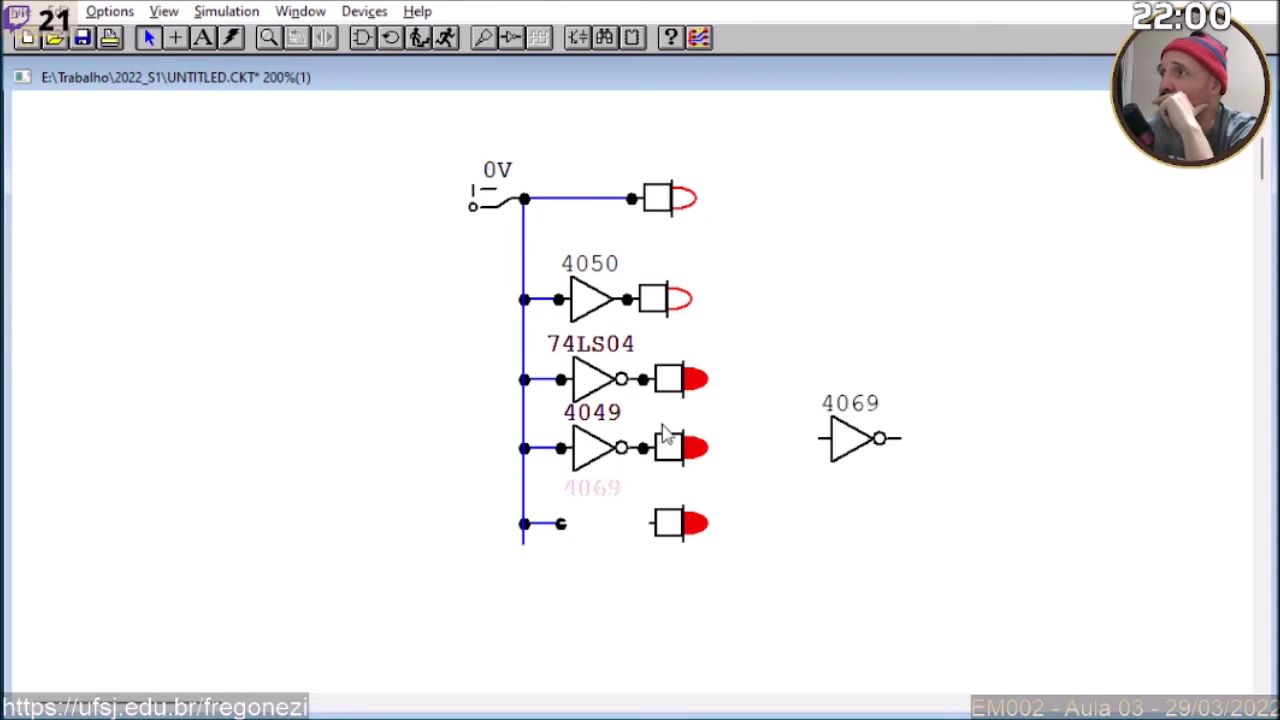
{"action": "right_click", "coordinate": [590, 448]}
{"action": "left_click", "coordinate": [645, 657]}
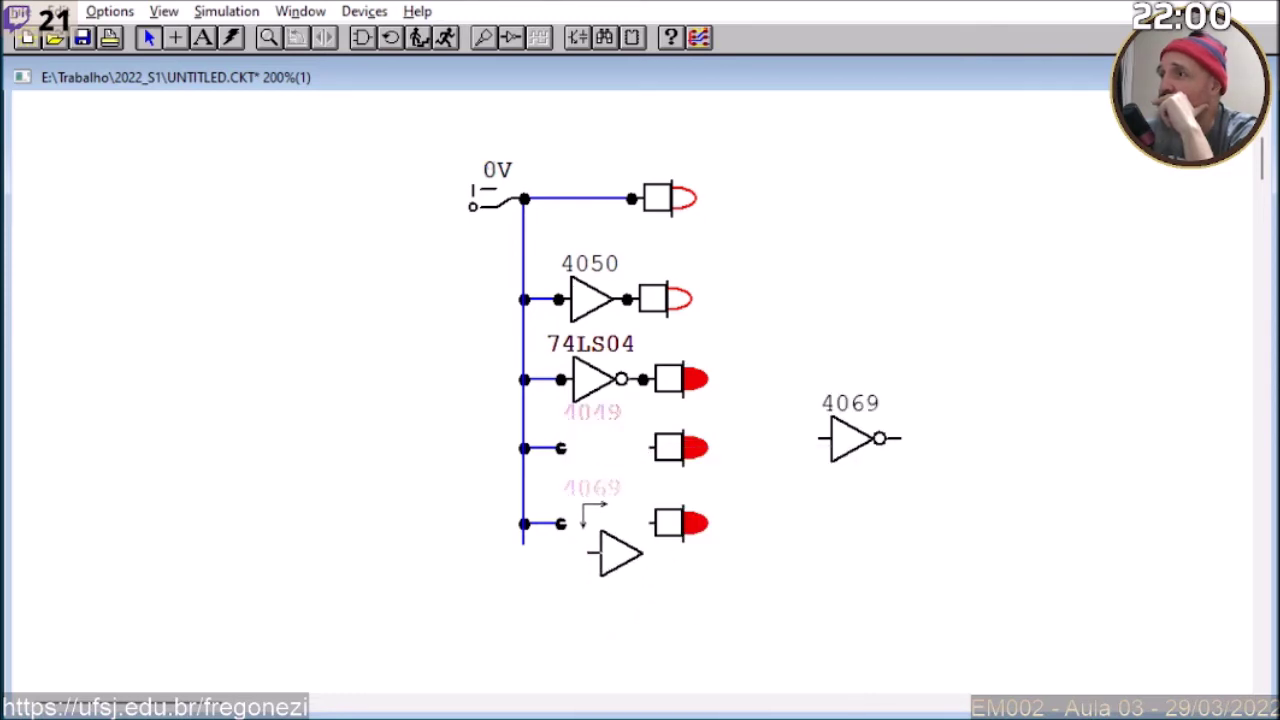
{"action": "left_click", "coordinate": [557, 480]}
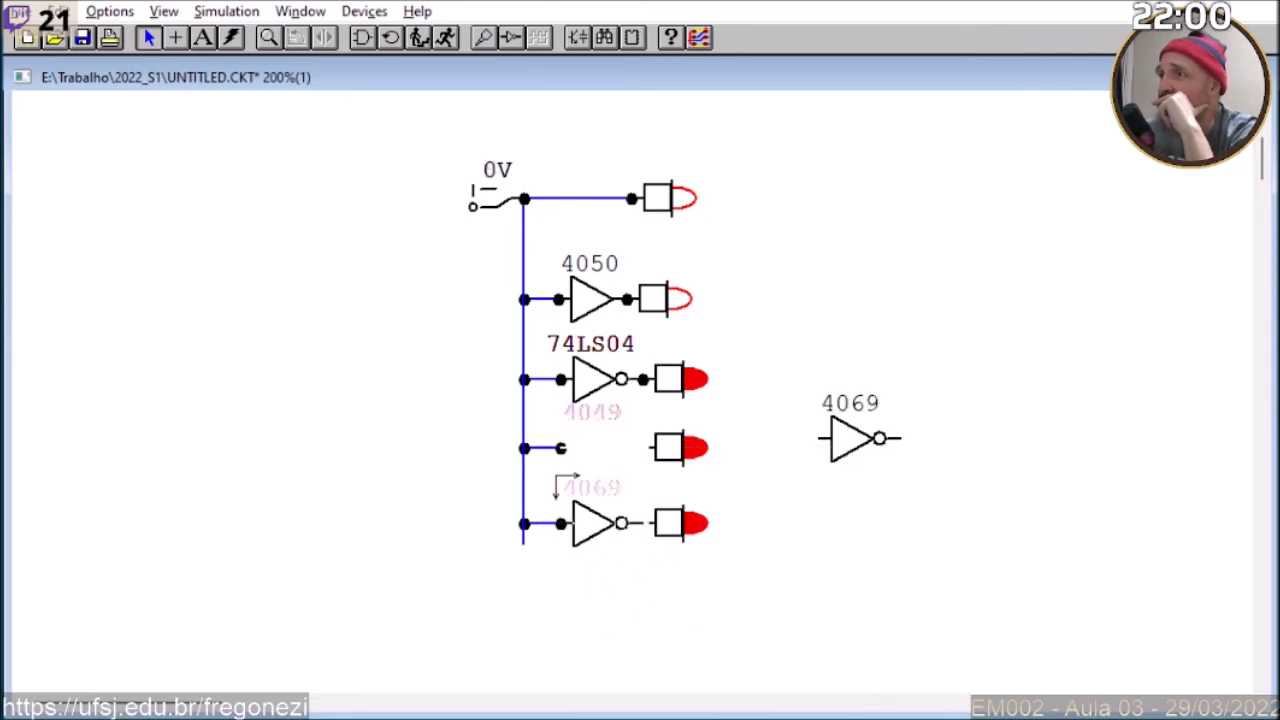
{"action": "left_click_drag", "start_coordinate": [850, 438], "coordinate": [598, 447]}
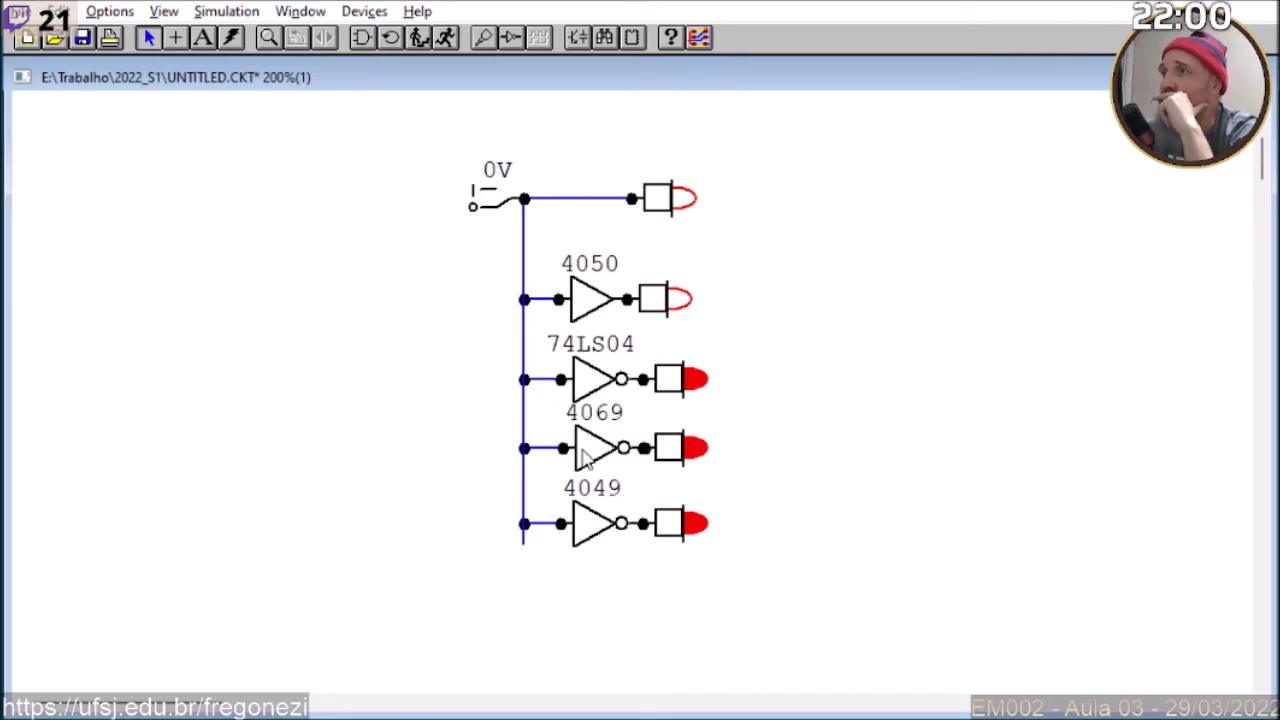
Step: Compare the supply pins in the bus data of the 74LS04 and 4069 inverters without editing them
{"action": "right_click", "coordinate": [590, 385]}
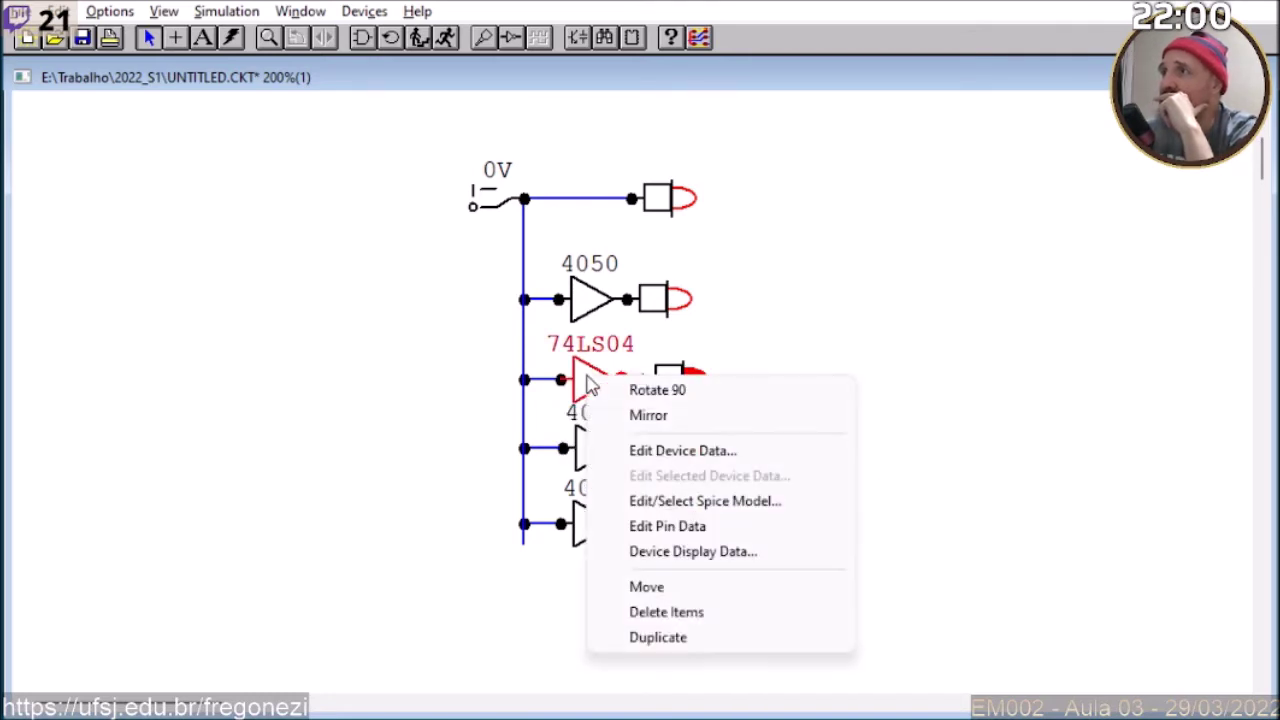
{"action": "left_click", "coordinate": [660, 449]}
{"action": "left_click_drag", "start_coordinate": [610, 398], "coordinate": [688, 412]}
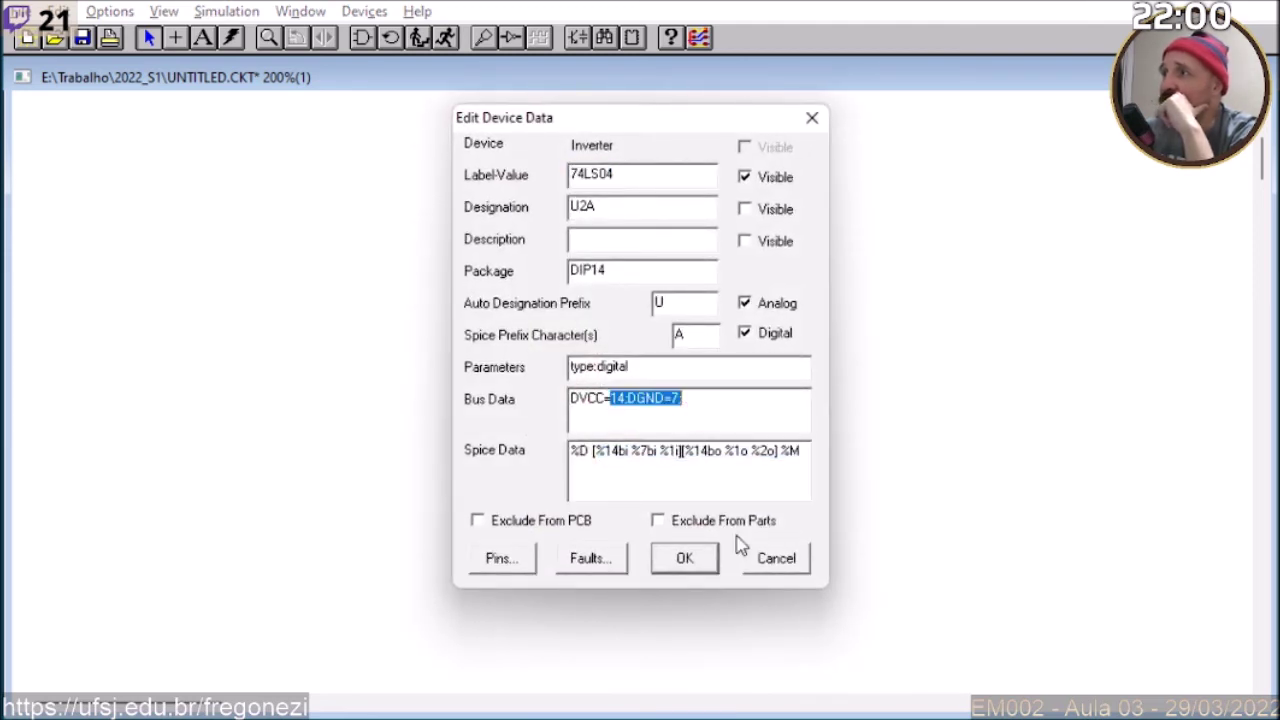
{"action": "left_click", "coordinate": [768, 556]}
{"action": "right_click", "coordinate": [597, 452]}
{"action": "left_click", "coordinate": [683, 517]}
{"action": "left_click_drag", "start_coordinate": [686, 398], "coordinate": [586, 396]}
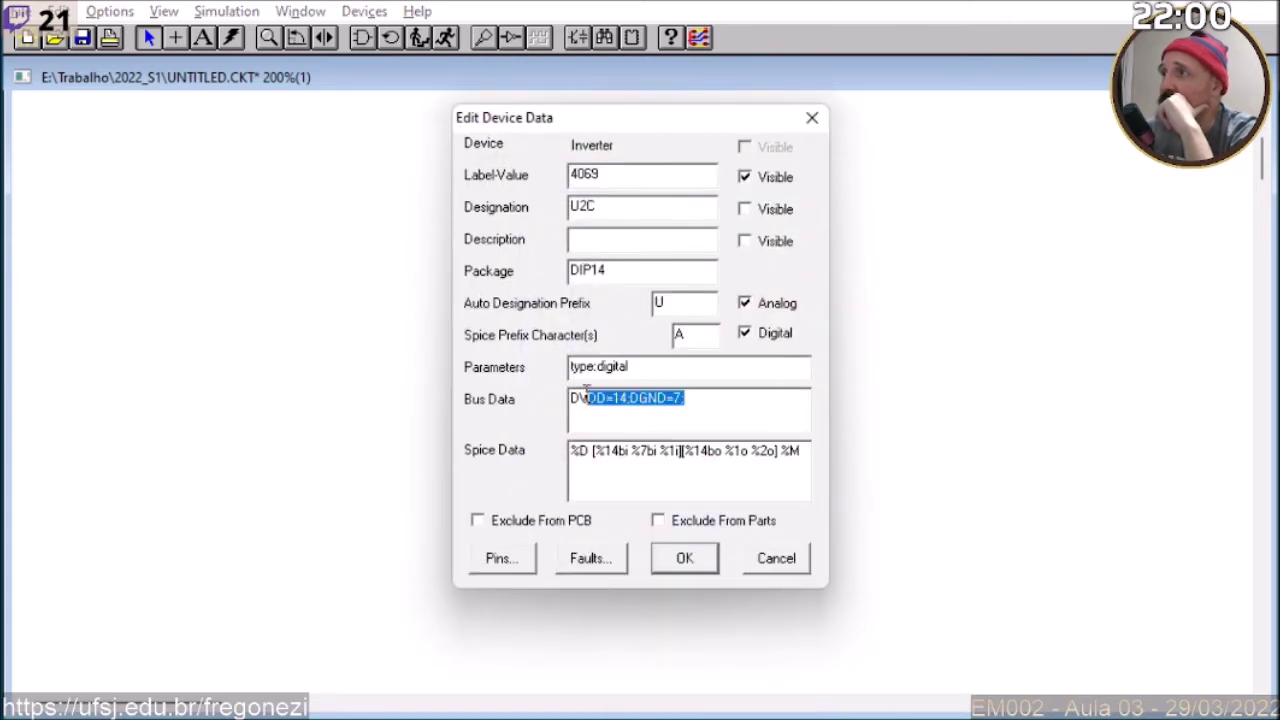
{"action": "left_click", "coordinate": [752, 558]}
Step: Examine the supply pins in the 4049 inverter's bus data, and clear the selection
{"action": "right_click", "coordinate": [600, 522]}
{"action": "left_click", "coordinate": [680, 318]}
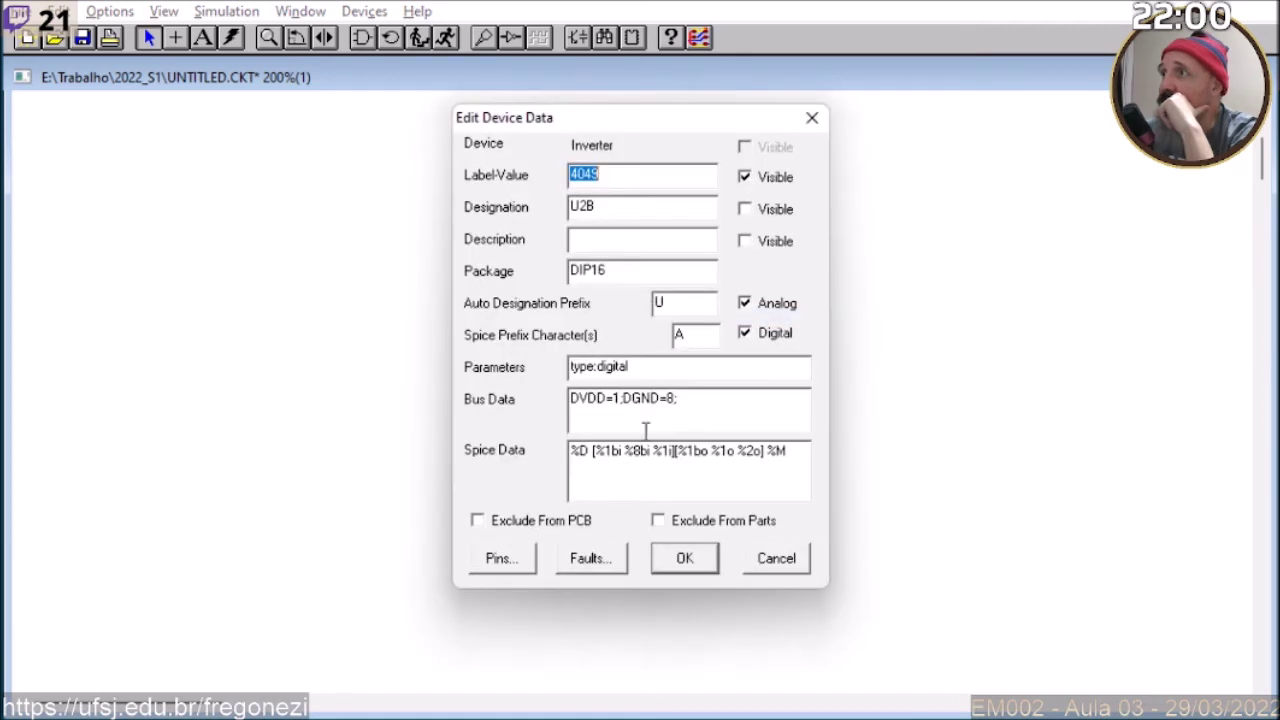
{"action": "left_click_drag", "start_coordinate": [686, 400], "coordinate": [555, 414]}
{"action": "left_click_drag", "start_coordinate": [666, 414], "coordinate": [551, 420]}
{"action": "left_click", "coordinate": [778, 566]}
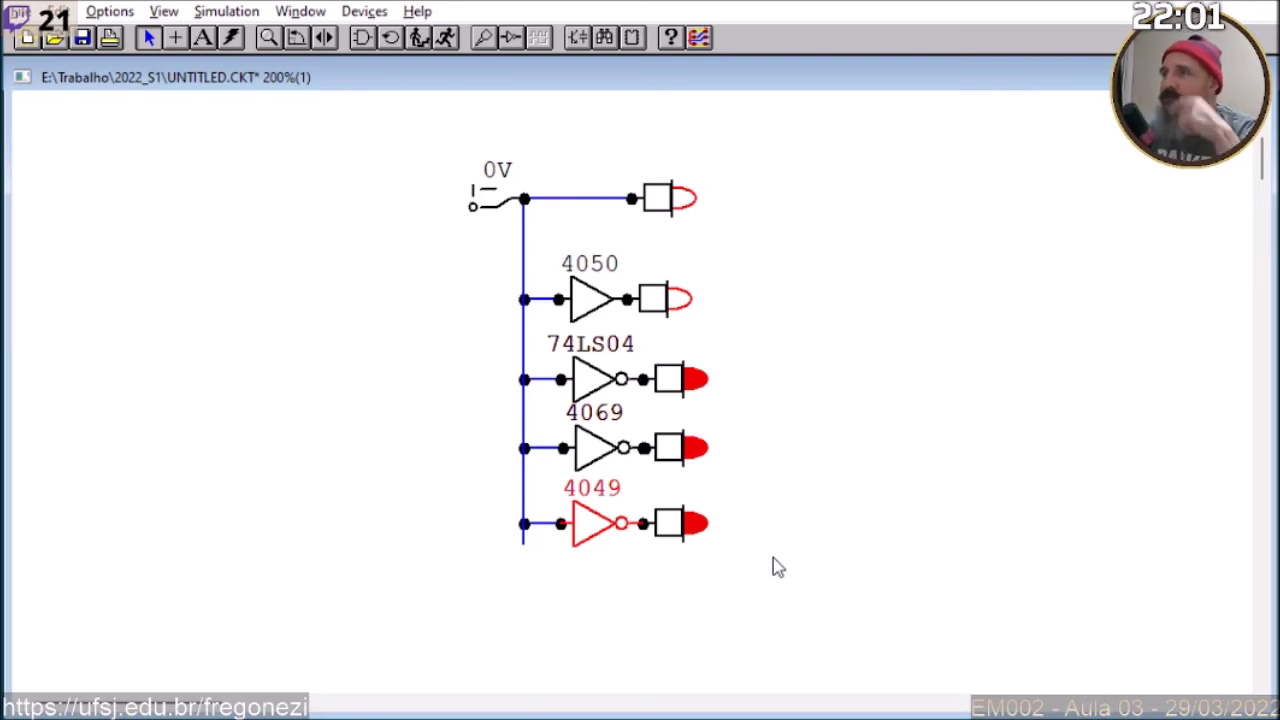
{"action": "left_click", "coordinate": [692, 640]}
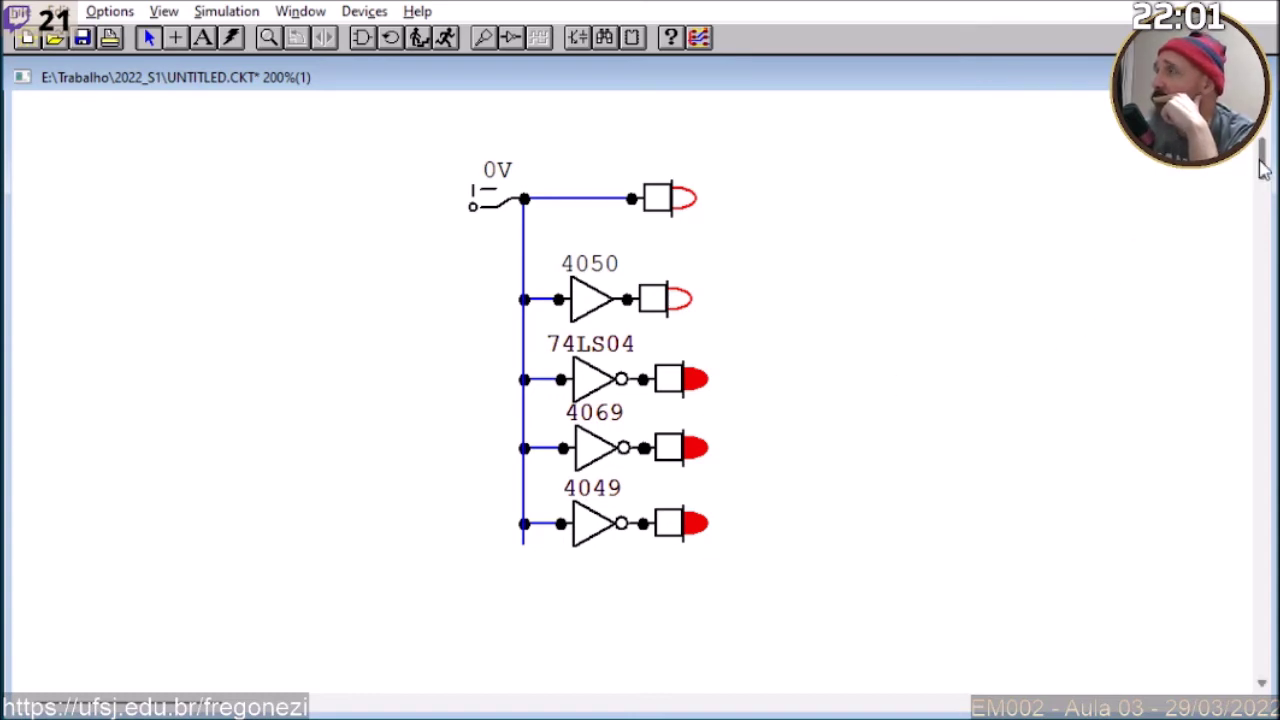
Step: Try to extend the vertical input wire downward from its free end below the 4049 inverter
{"action": "left_click_drag", "start_coordinate": [1262, 170], "coordinate": [1261, 170]}
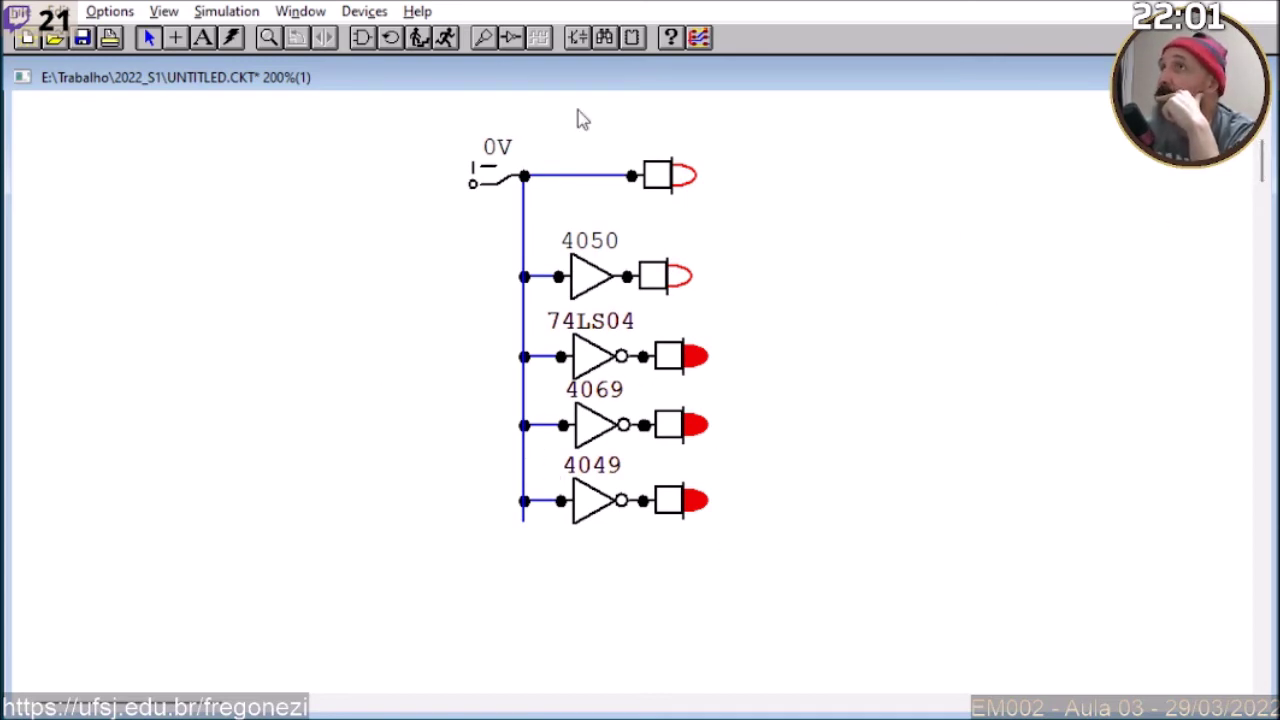
{"action": "left_click", "coordinate": [174, 39]}
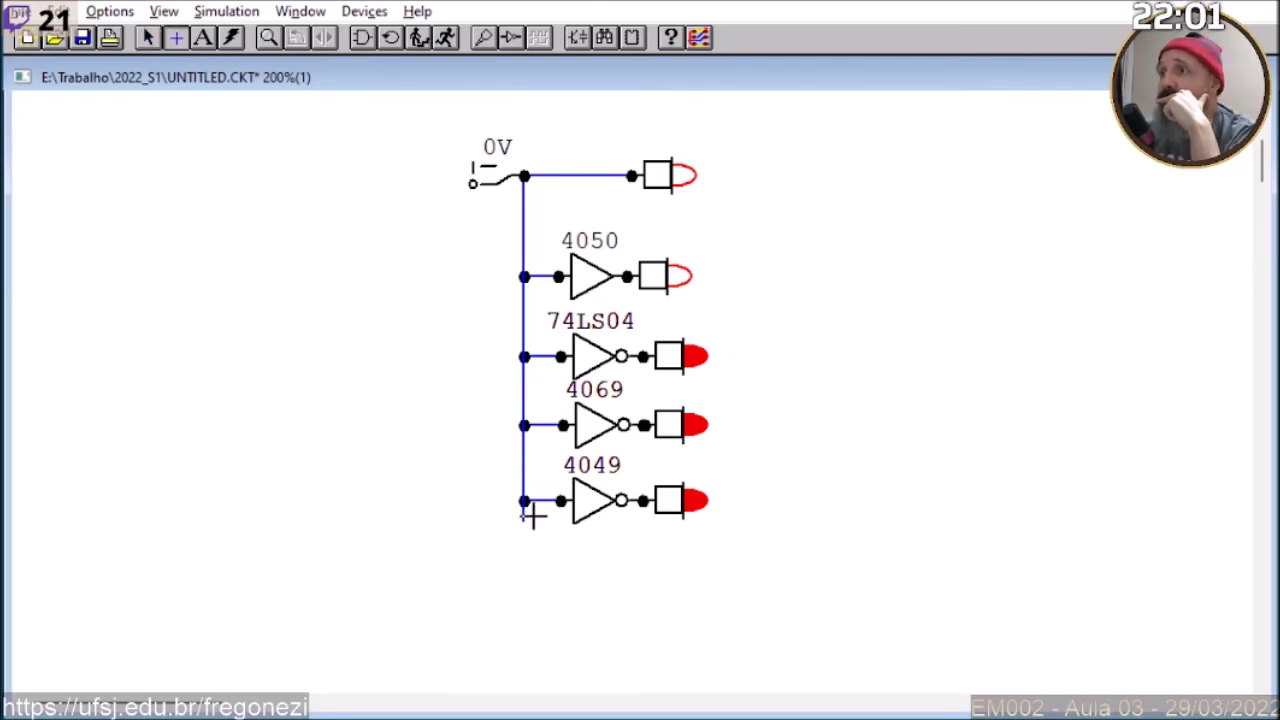
{"action": "mouse_move", "coordinate": [523, 519]}
{"action": "left_mouse_down"}
{"action": "mouse_move", "coordinate": [523, 660]}
{"action": "mouse_move", "coordinate": [540, 651]}
{"action": "left_mouse_up"}
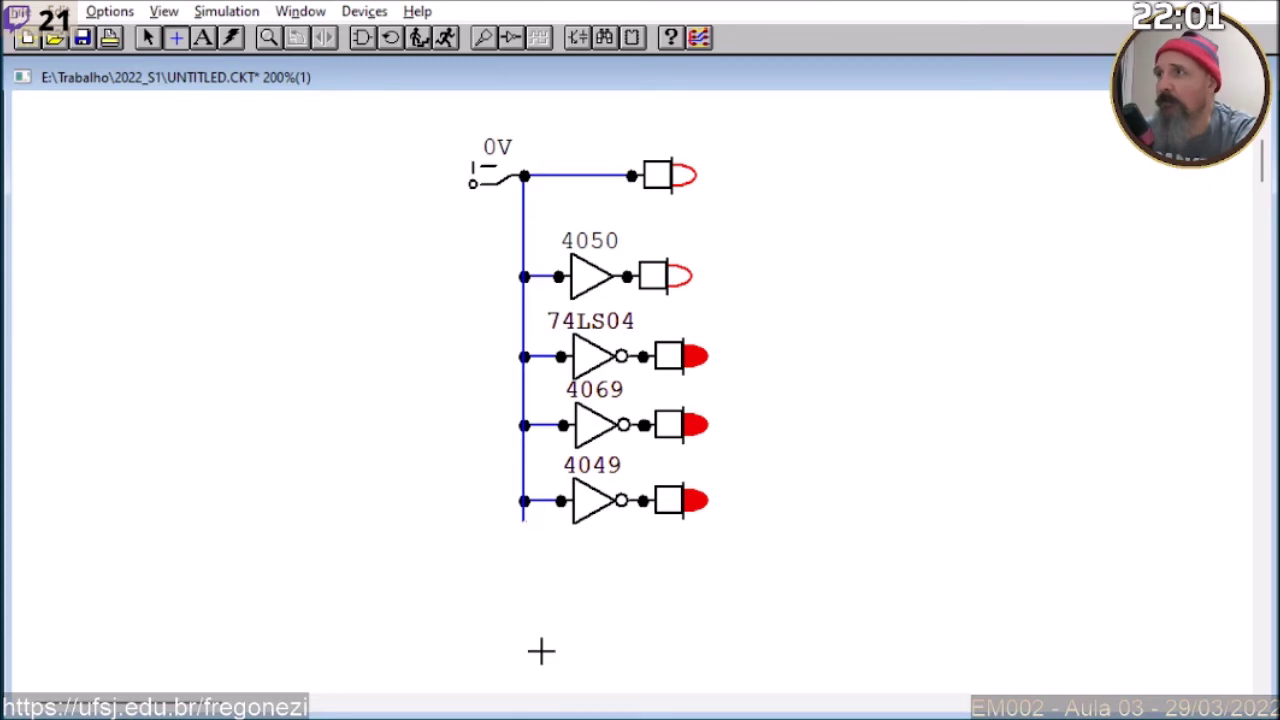
Step: Place a vertically oriented logic switch with its output facing down in the empty area beside the inverter circuit
{"action": "left_click_drag", "start_coordinate": [187, 708], "coordinate": [264, 706]}
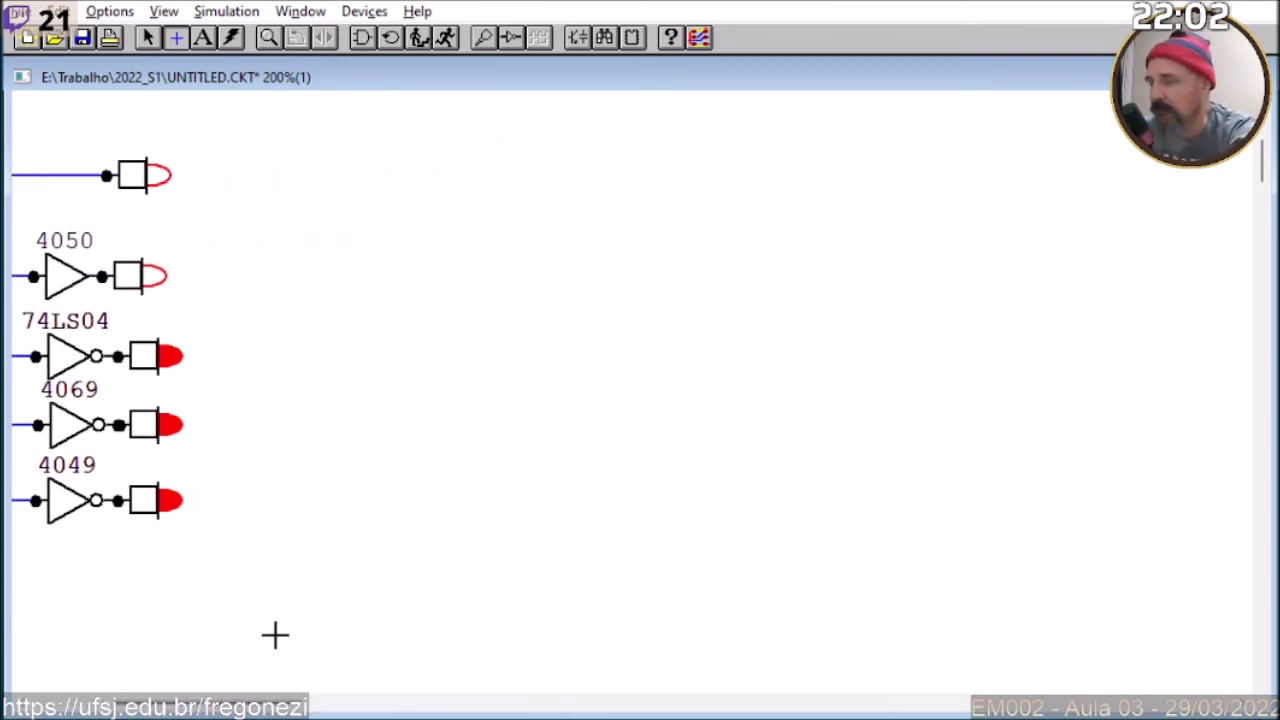
{"action": "key", "text": "s"}
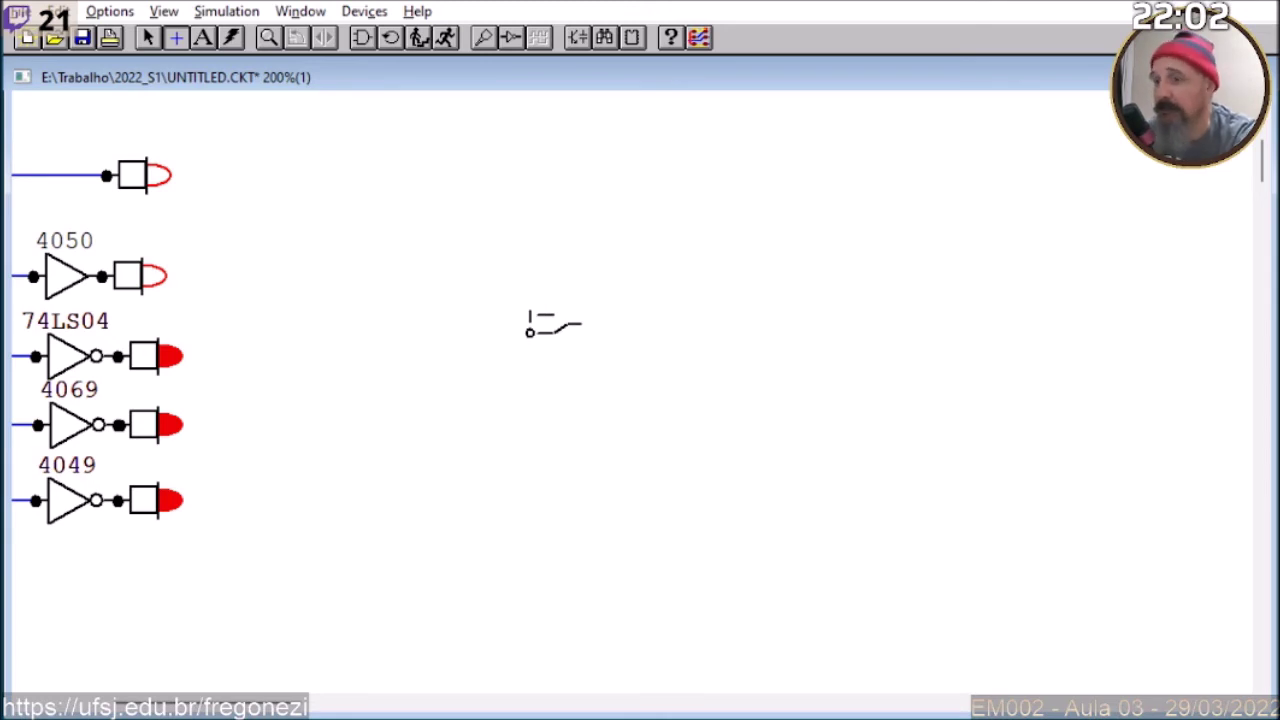
{"action": "right_click", "coordinate": [548, 300]}
{"action": "right_click", "coordinate": [555, 297]}
{"action": "right_click", "coordinate": [550, 298]}
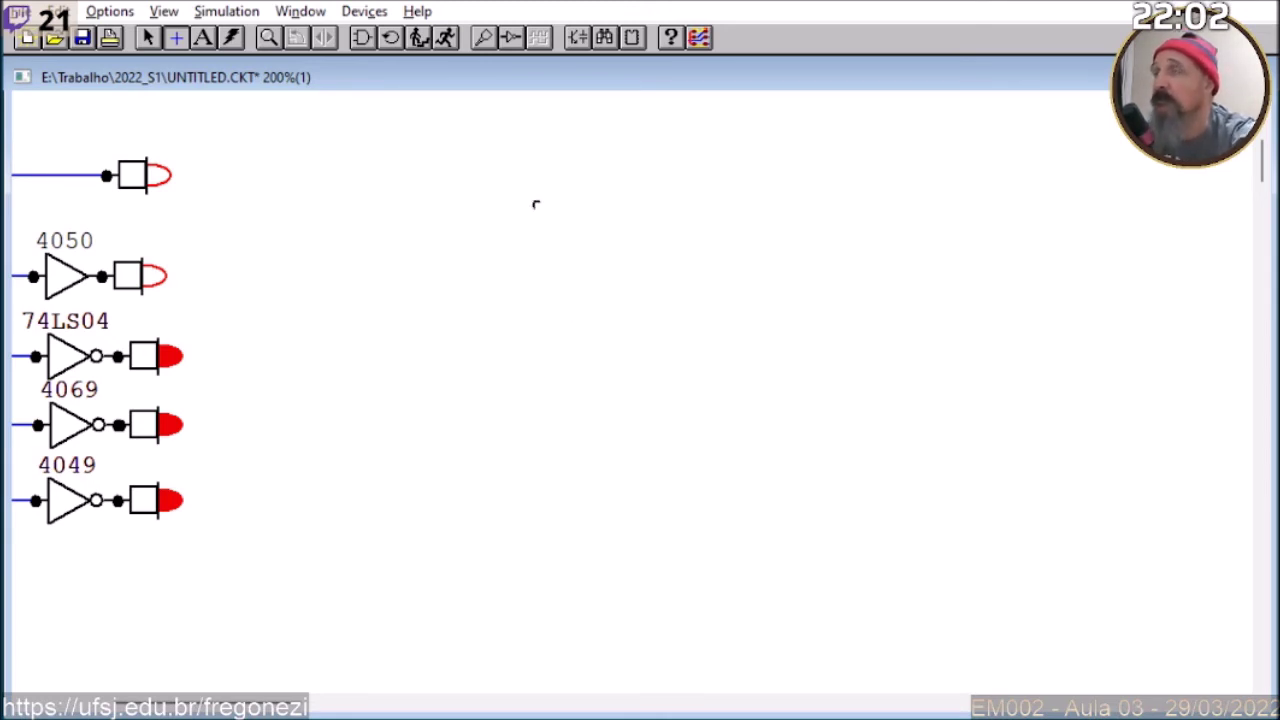
{"action": "left_click", "coordinate": [480, 232]}
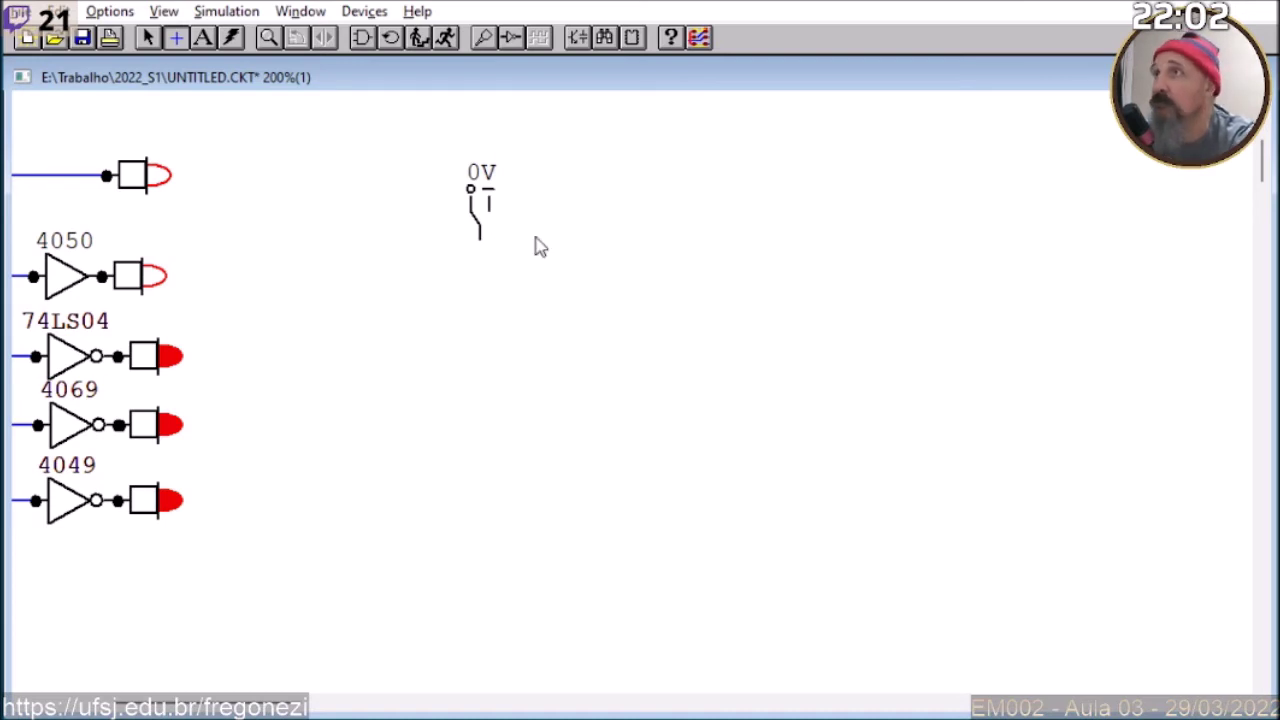
Step: Place a second logic switch beside the first one, in the same vertical orientation and level with it
{"action": "key", "text": "ctrl+s"}
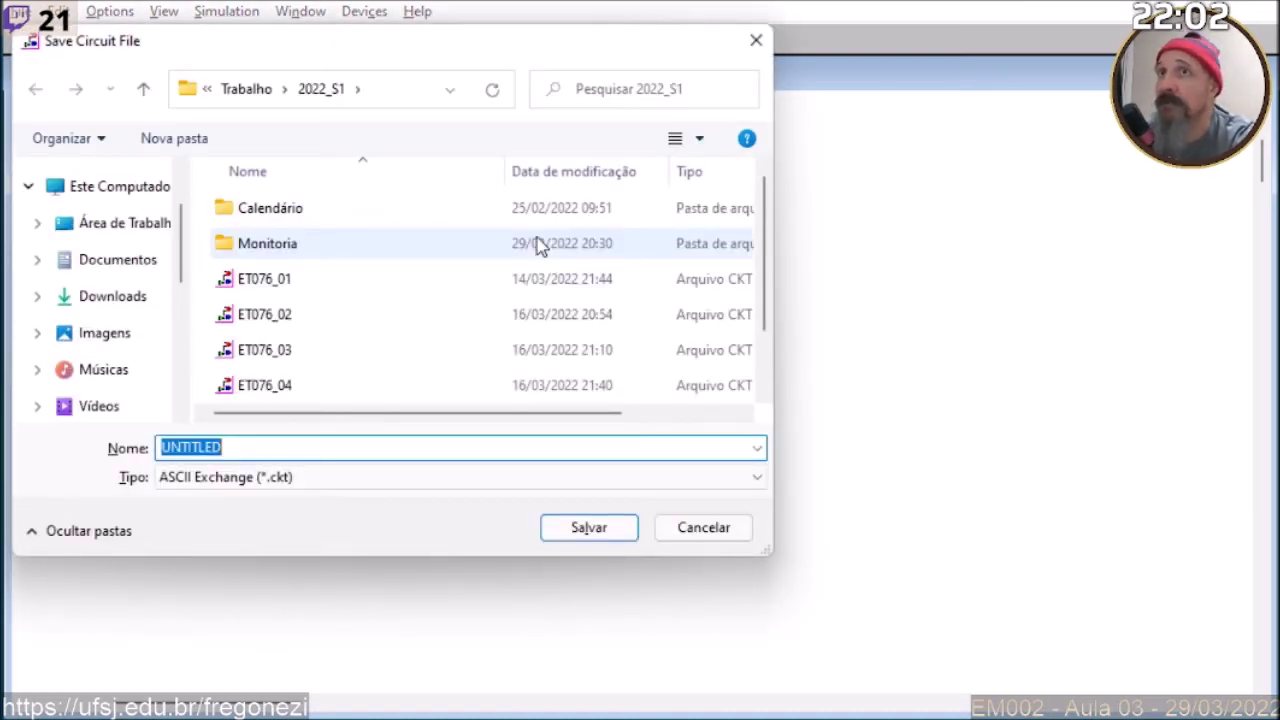
{"action": "key", "text": "Return"}
{"action": "right_click", "coordinate": [543, 244]}
{"action": "right_click", "coordinate": [530, 229]}
{"action": "right_click", "coordinate": [557, 197]}
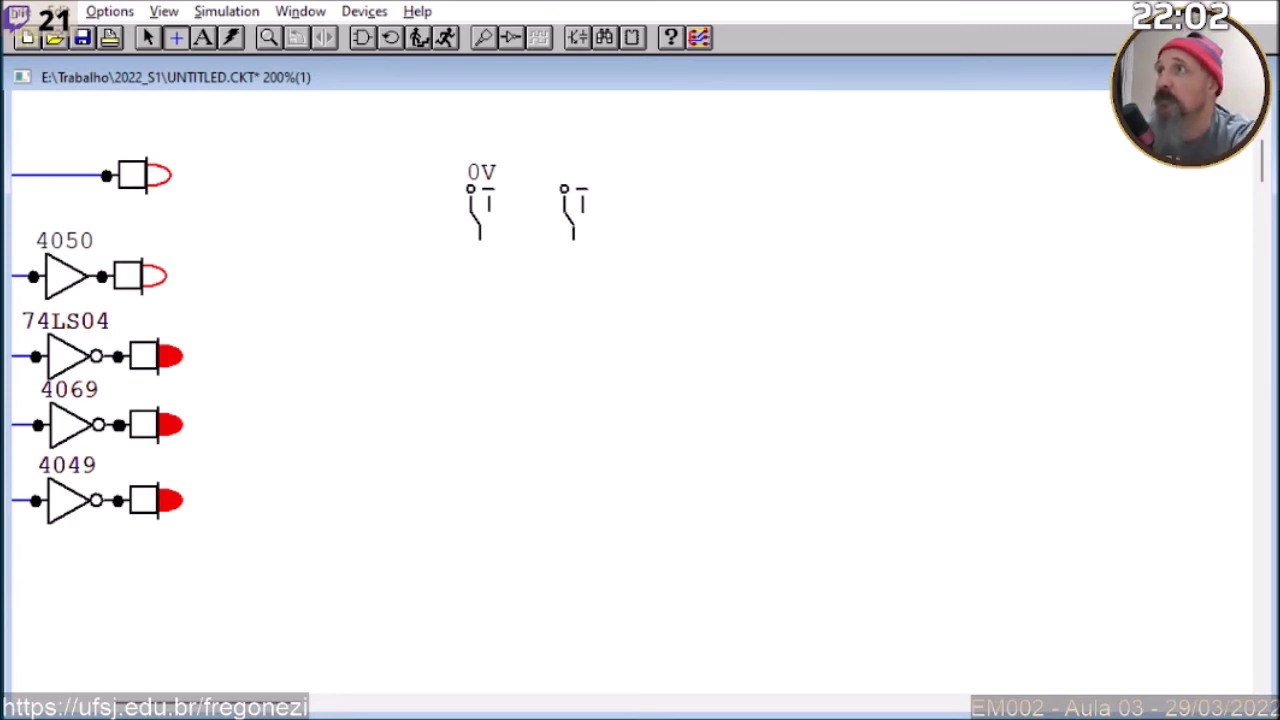
{"action": "left_click", "coordinate": [562, 195]}
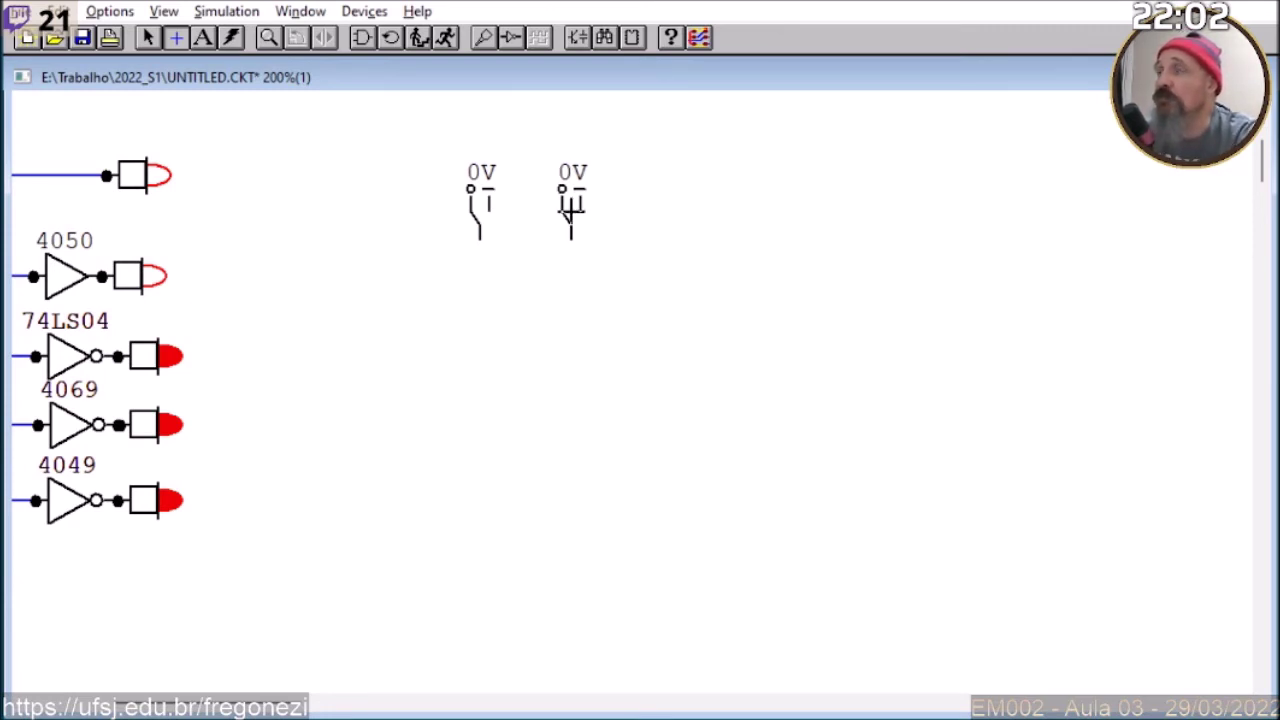
Step: Label the second logic switch A using a visible description, and hide its label-value and designation
{"action": "left_click", "coordinate": [147, 37]}
{"action": "right_click", "coordinate": [566, 224]}
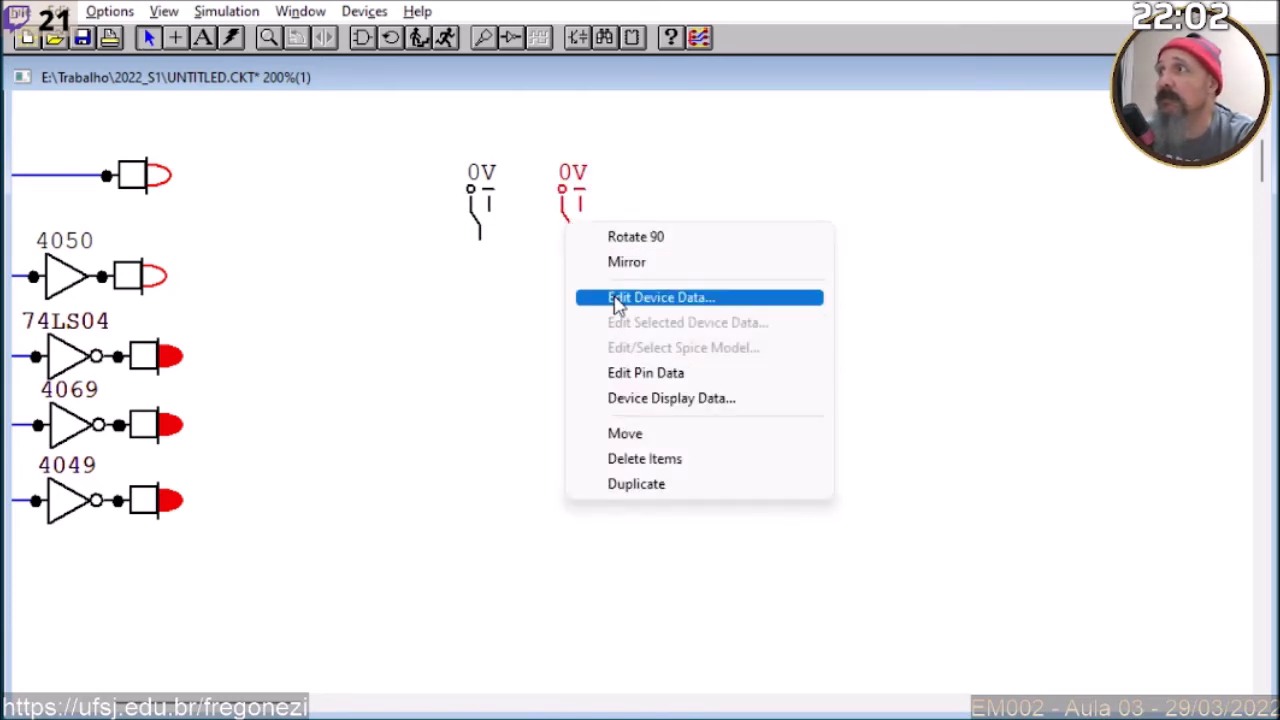
{"action": "left_click", "coordinate": [617, 297]}
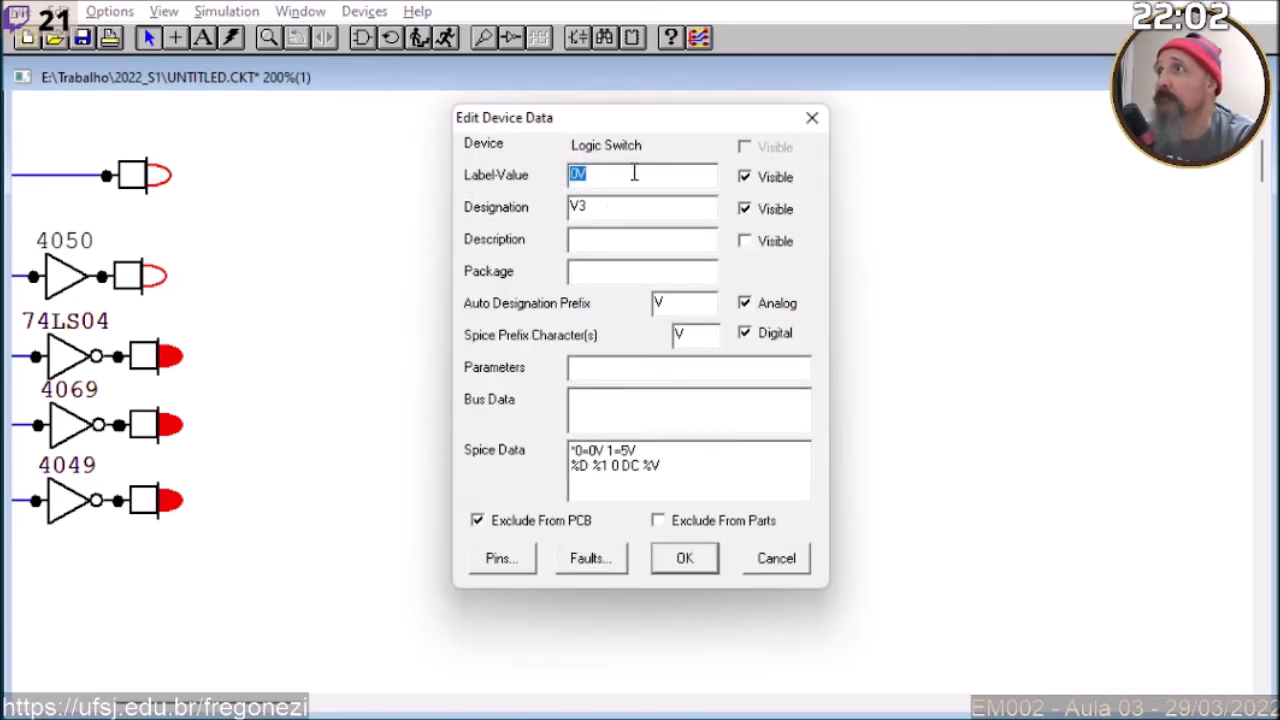
{"action": "left_click", "coordinate": [745, 212]}
{"action": "left_click", "coordinate": [745, 210]}
{"action": "left_click", "coordinate": [745, 177]}
{"action": "left_click", "coordinate": [745, 242]}
{"action": "left_click", "coordinate": [660, 236]}
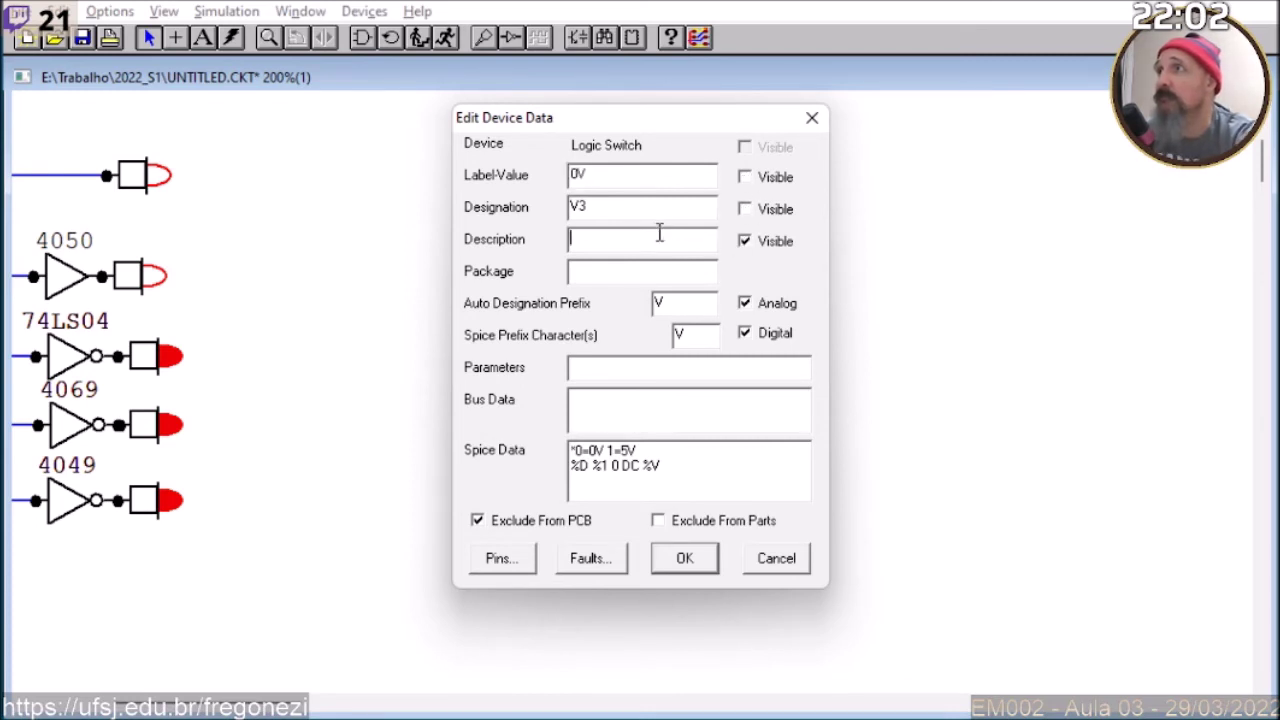
{"action": "type", "text": "A"}
{"action": "left_click", "coordinate": [682, 560]}
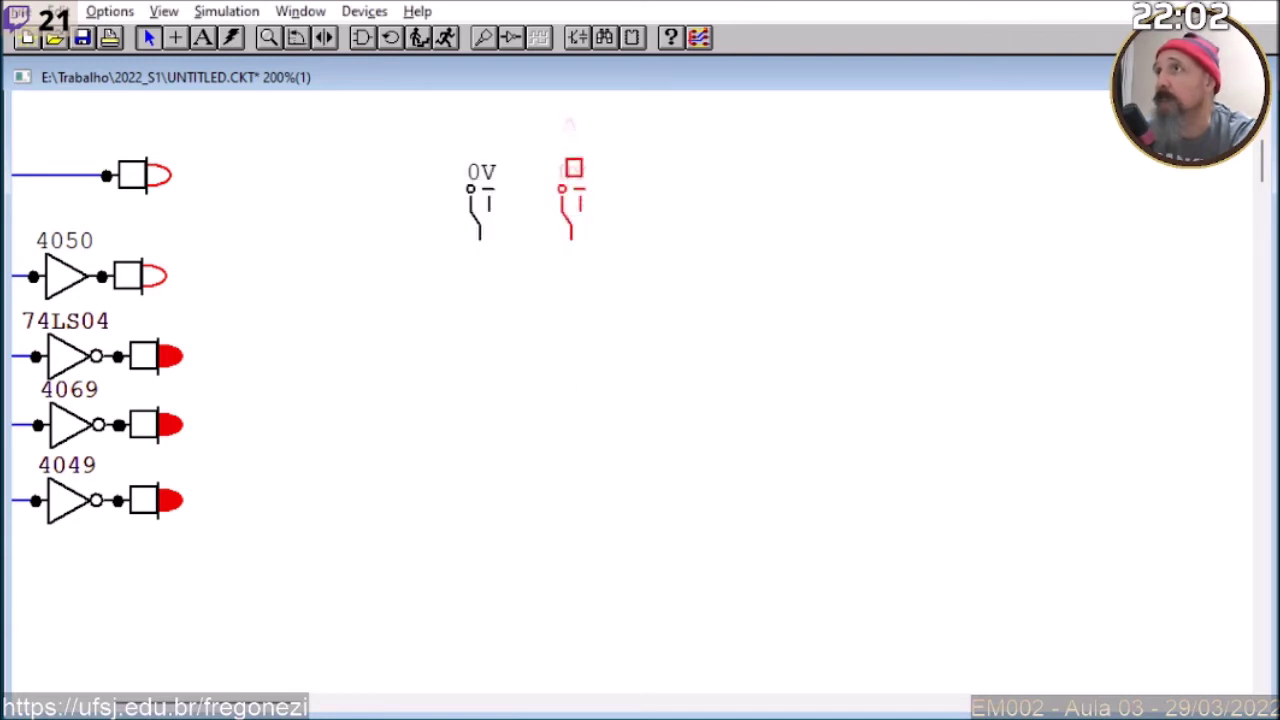
Step: Label the first logic switch B using a visible description, hide its label-value and designation, and move the B close above the switch
{"action": "right_click", "coordinate": [473, 224]}
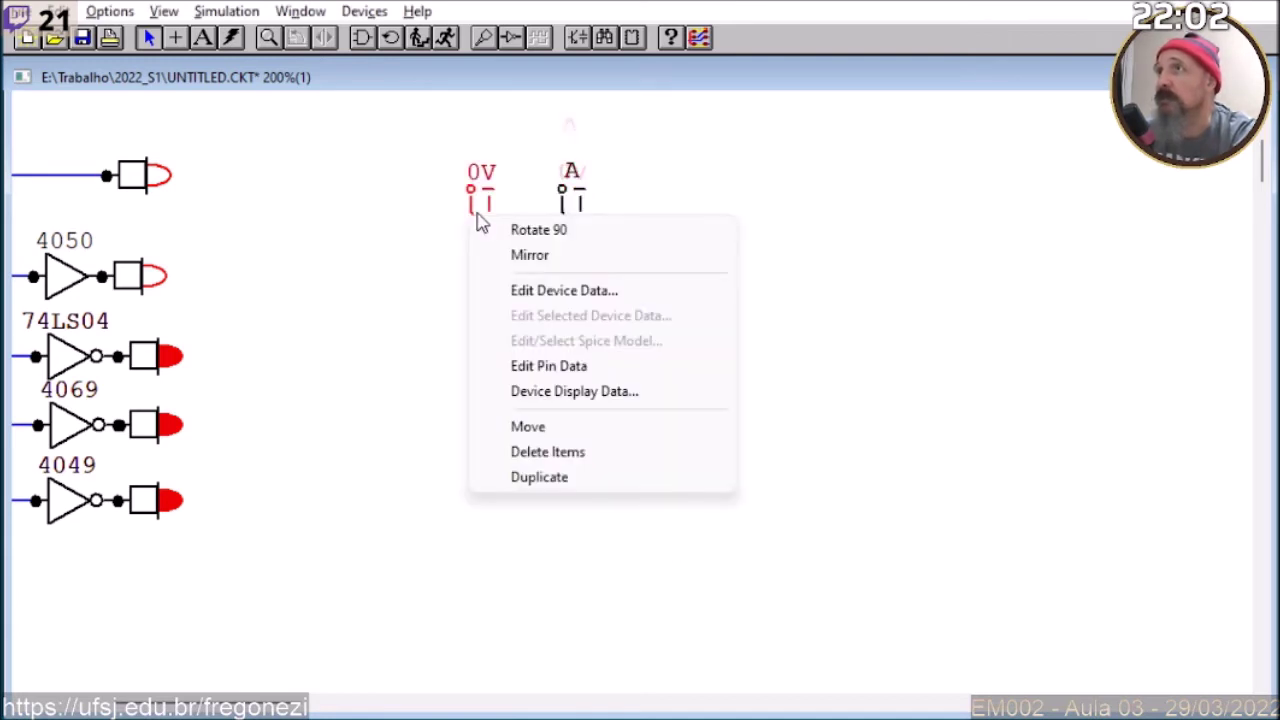
{"action": "left_click", "coordinate": [527, 291]}
{"action": "left_click", "coordinate": [745, 177]}
{"action": "left_click", "coordinate": [745, 208]}
{"action": "left_click", "coordinate": [745, 241]}
{"action": "left_click", "coordinate": [643, 241]}
{"action": "type", "text": "B"}
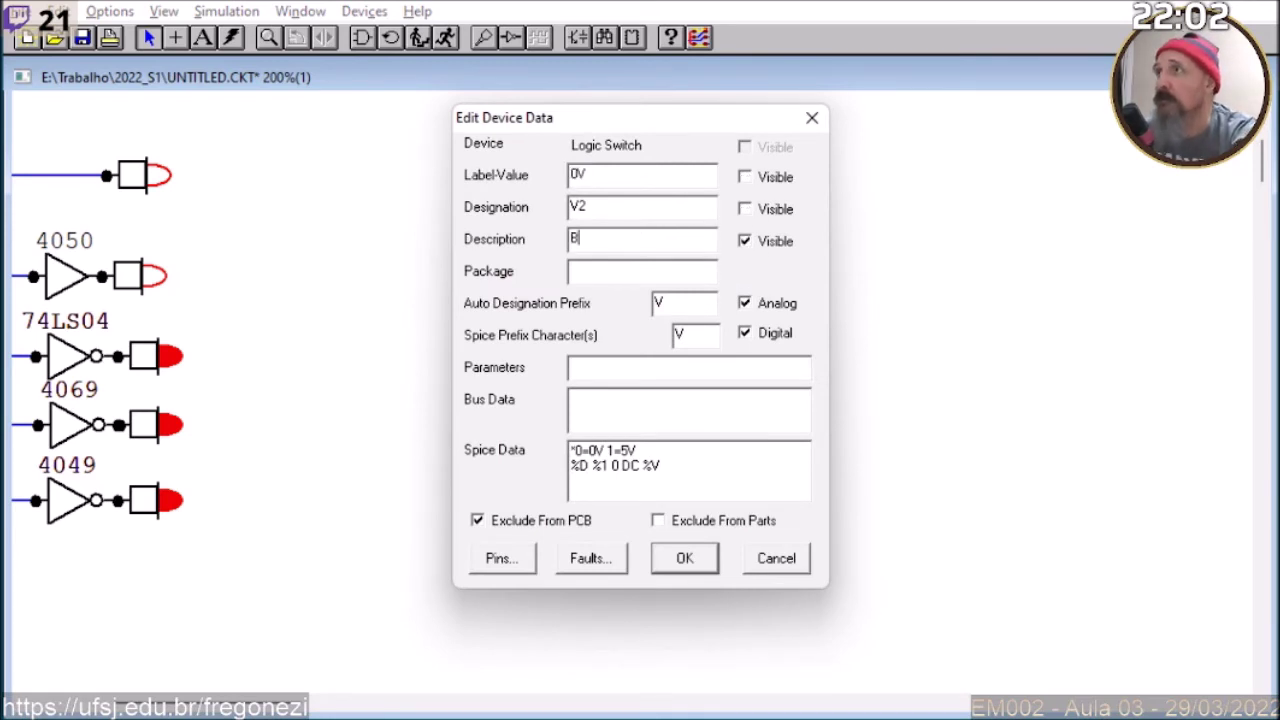
{"action": "left_click", "coordinate": [684, 557]}
{"action": "left_click_drag", "start_coordinate": [480, 130], "coordinate": [480, 166]}
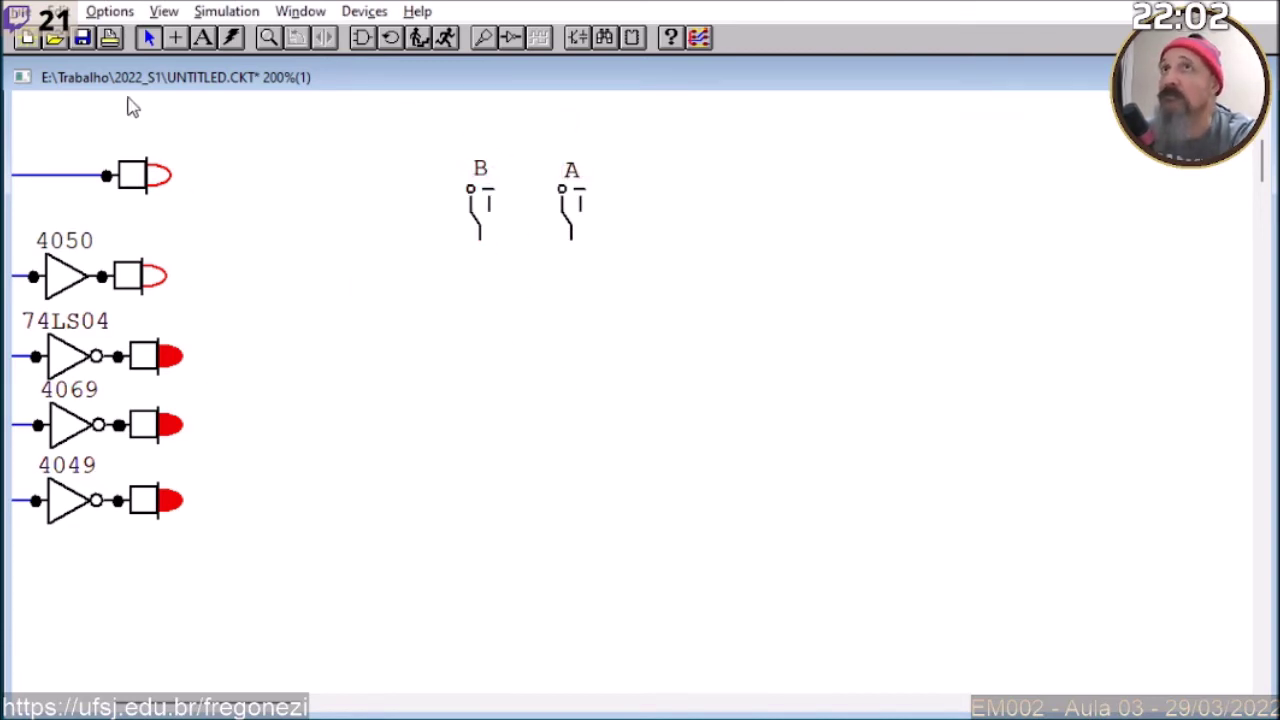
Step: Draw long parallel vertical wires straight down from the outputs of switches B and A
{"action": "left_click", "coordinate": [176, 37]}
{"action": "left_click_drag", "start_coordinate": [480, 238], "coordinate": [480, 658]}
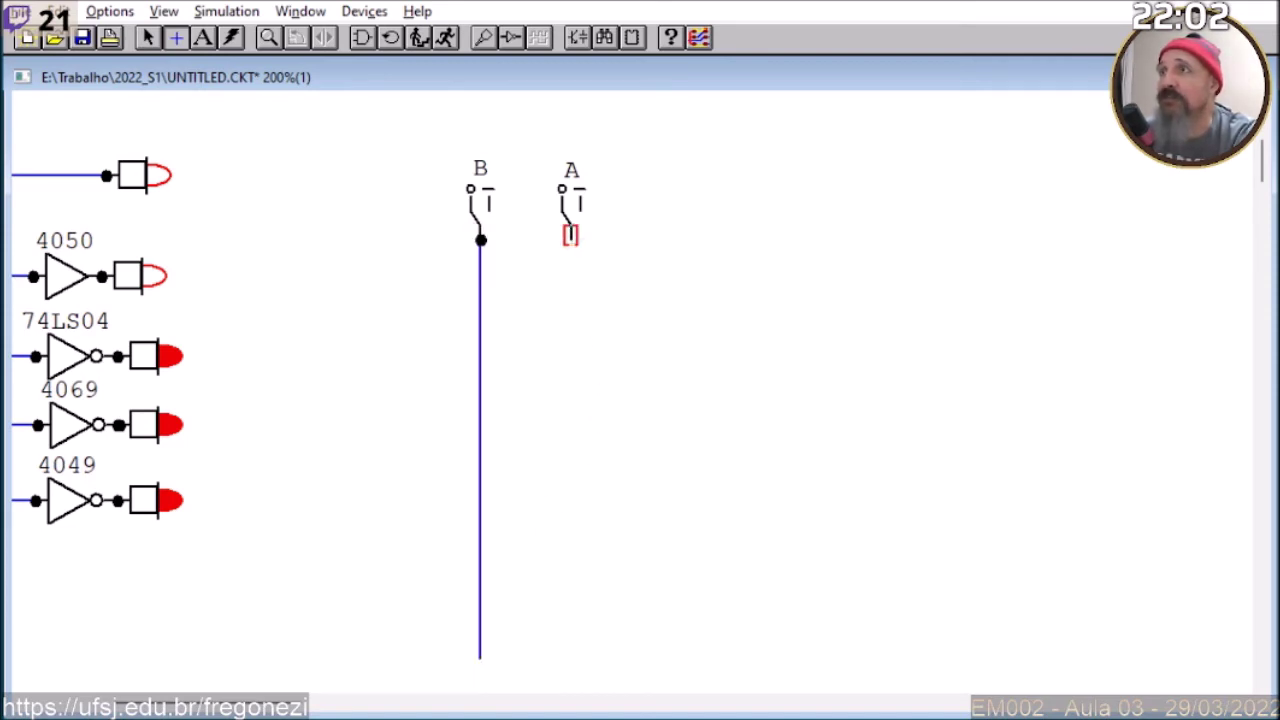
{"action": "left_click_drag", "start_coordinate": [571, 238], "coordinate": [571, 655]}
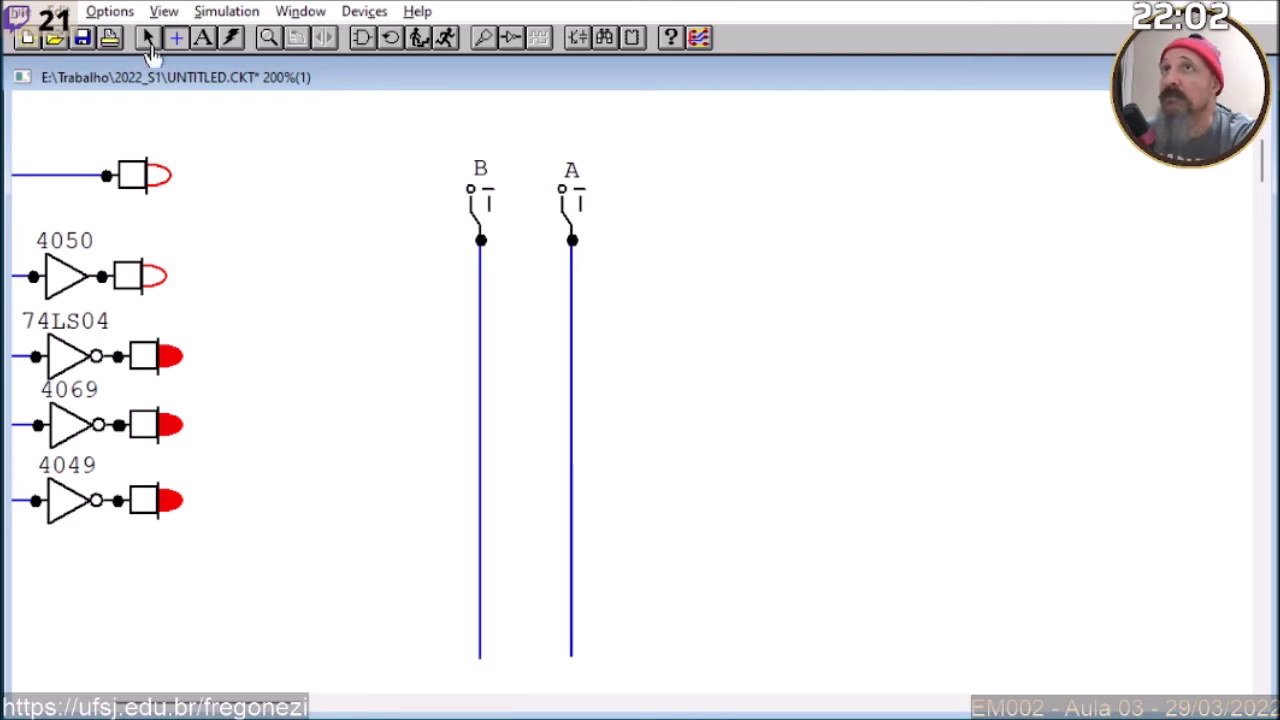
Step: Add the text BUS beside the two vertical wires, on the side of switch B
{"action": "left_click", "coordinate": [203, 37]}
{"action": "left_click", "coordinate": [350, 330]}
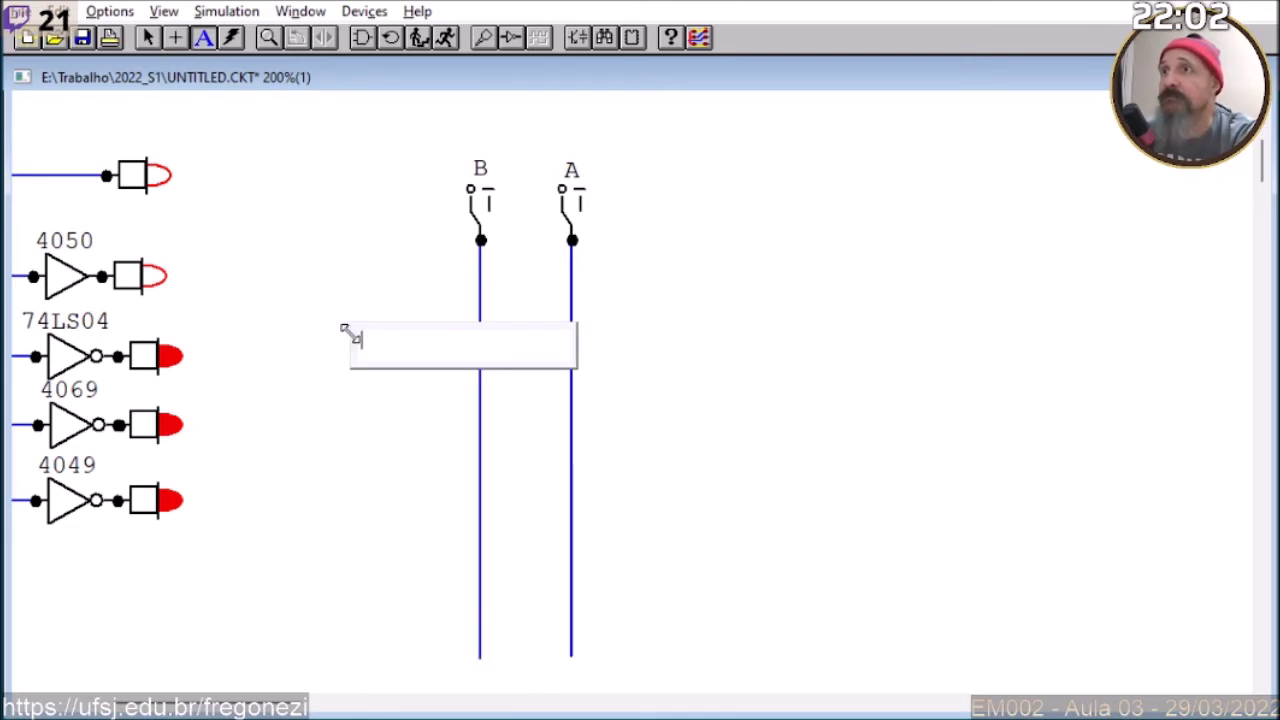
{"action": "type", "text": "BUS"}
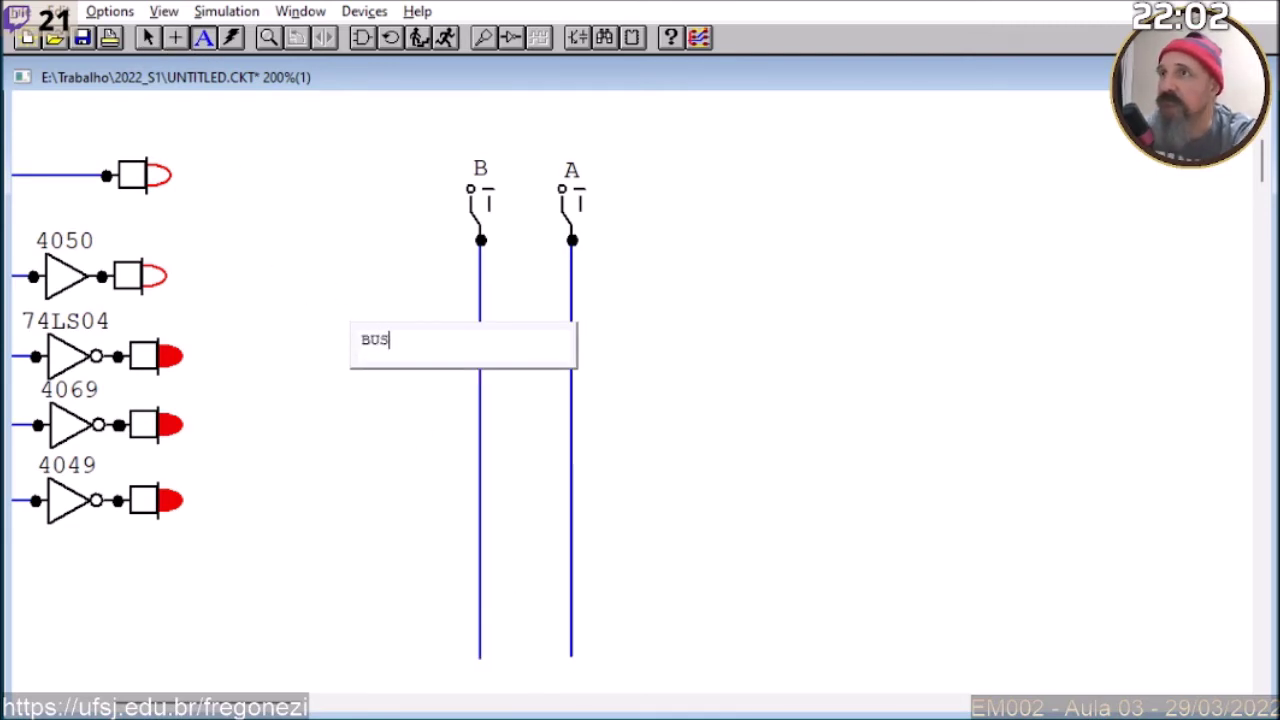
{"action": "left_click", "coordinate": [306, 297]}
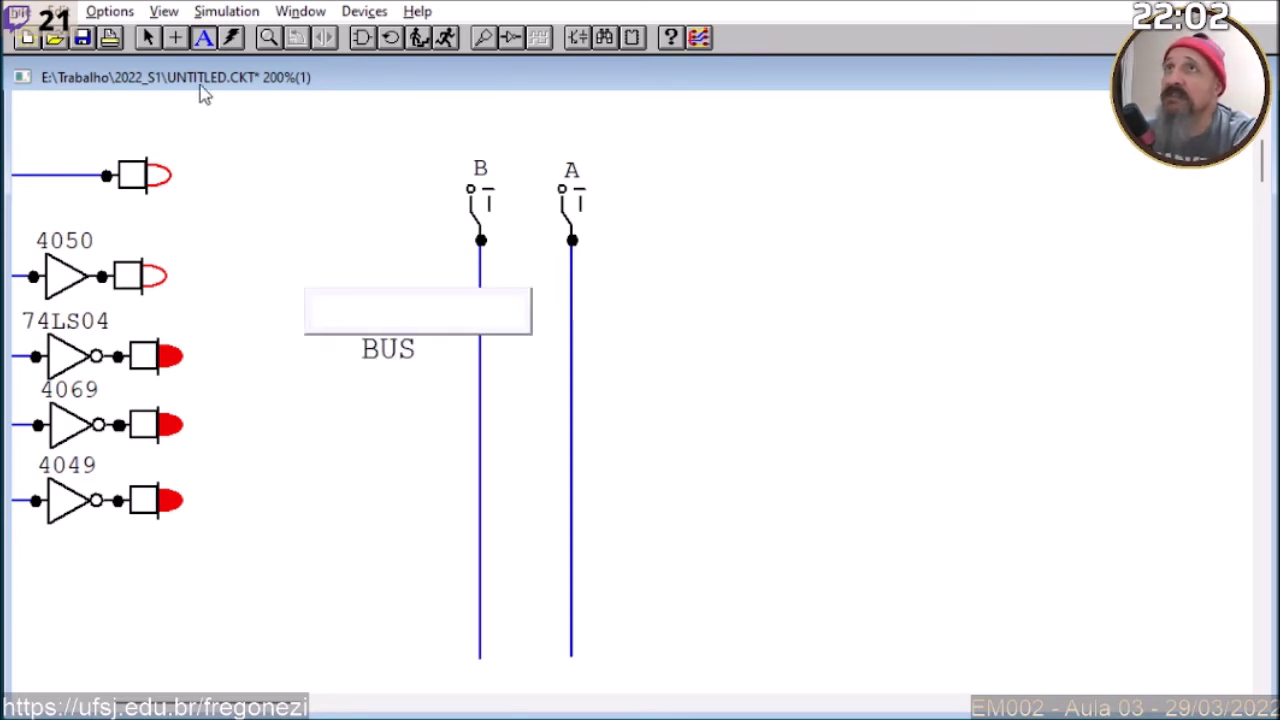
{"action": "left_click", "coordinate": [147, 38]}
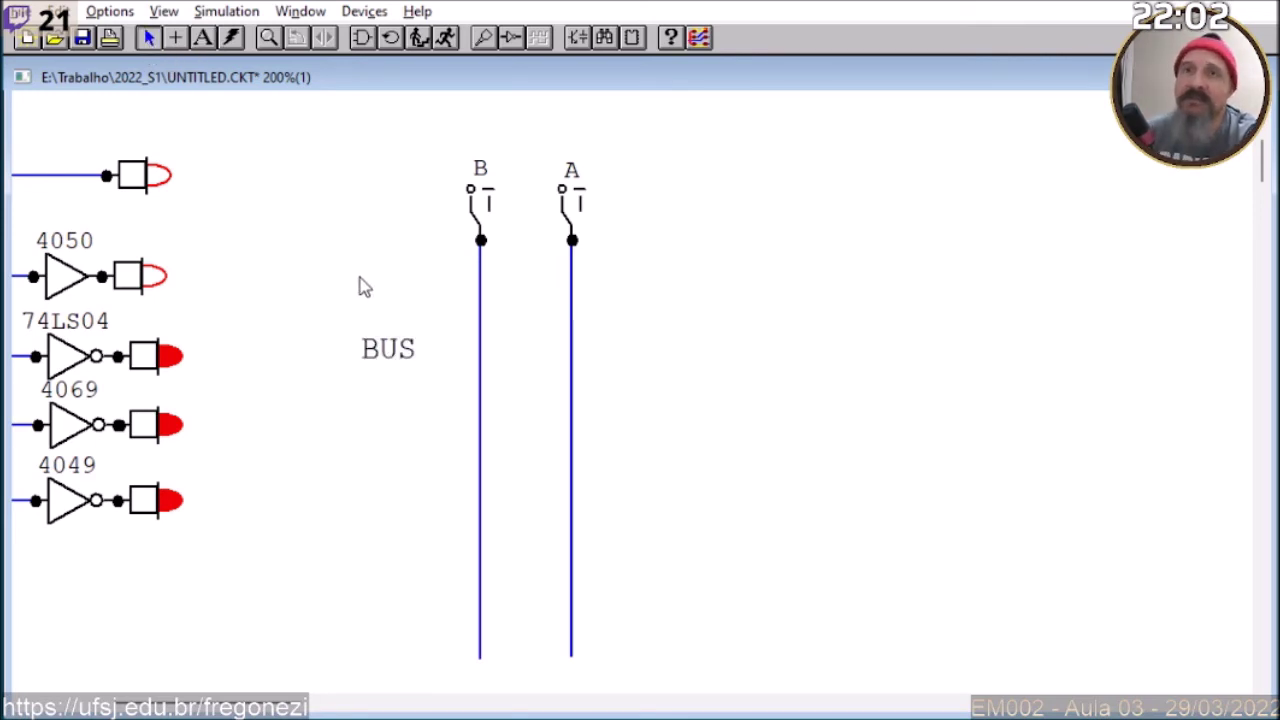
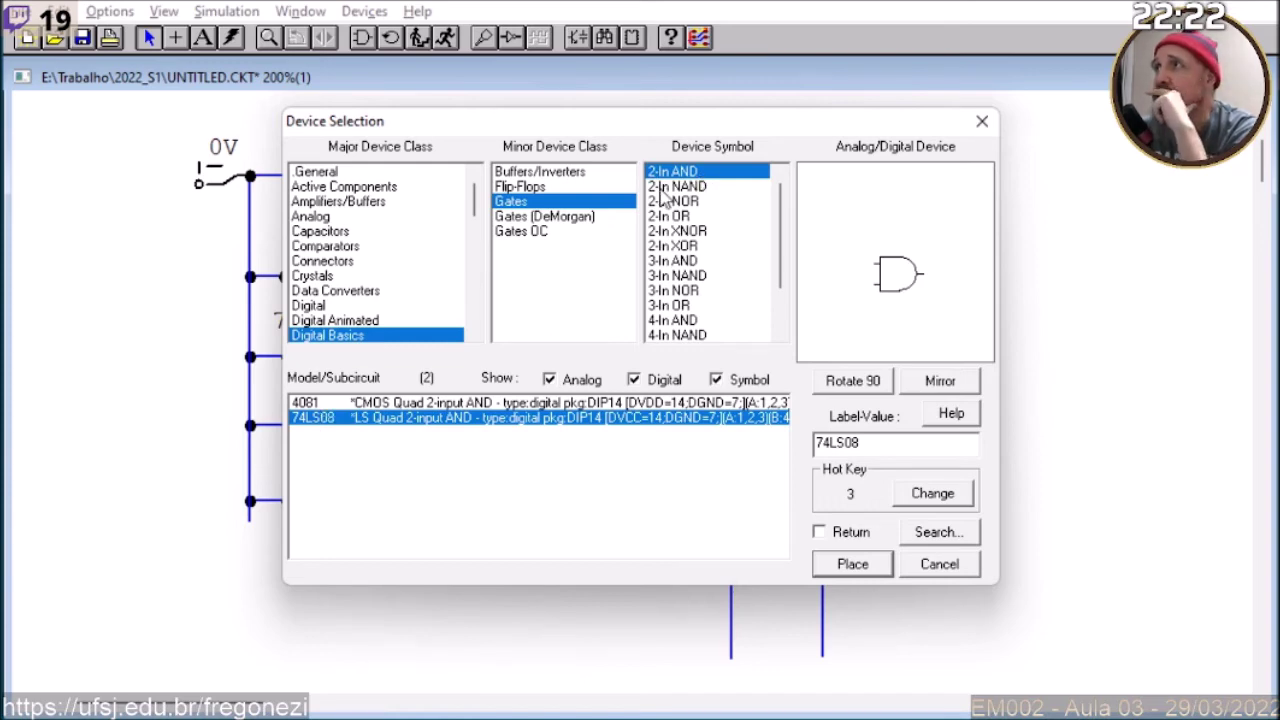
Step: Place a 74LS08 2-input AND gate beside the vertical wire of switch A
{"action": "left_click", "coordinate": [853, 566]}
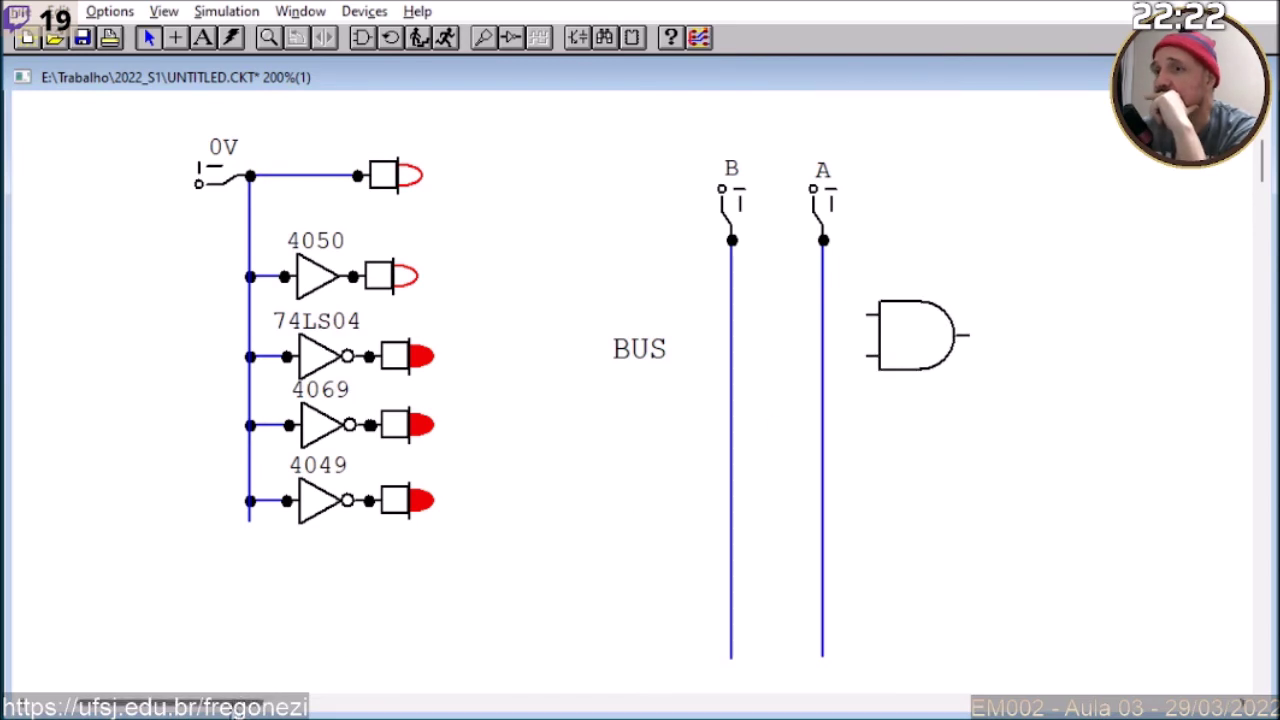
{"action": "left_click", "coordinate": [235, 710]}
{"action": "left_click", "coordinate": [240, 710]}
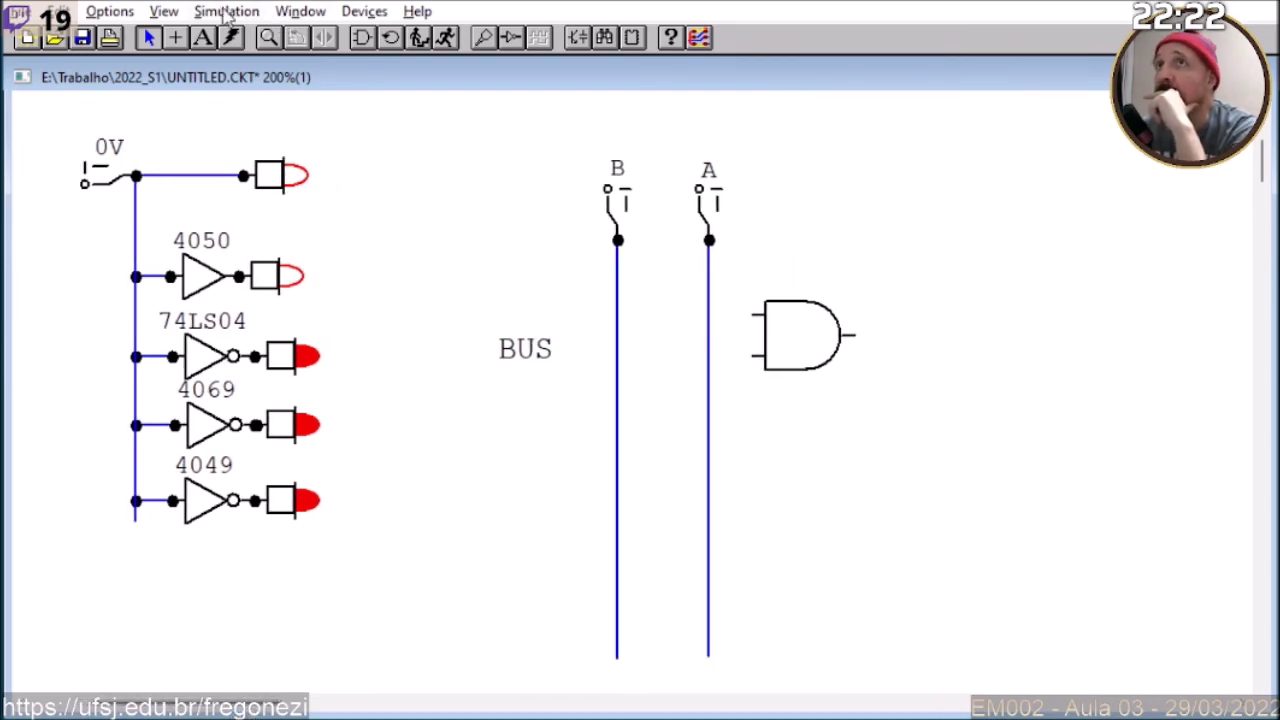
Step: Wire the AND gate's upper input to line A and lower input to line B, and attach a logic display to its output
{"action": "left_click", "coordinate": [175, 37]}
{"action": "left_click_drag", "start_coordinate": [752, 315], "coordinate": [708, 315]}
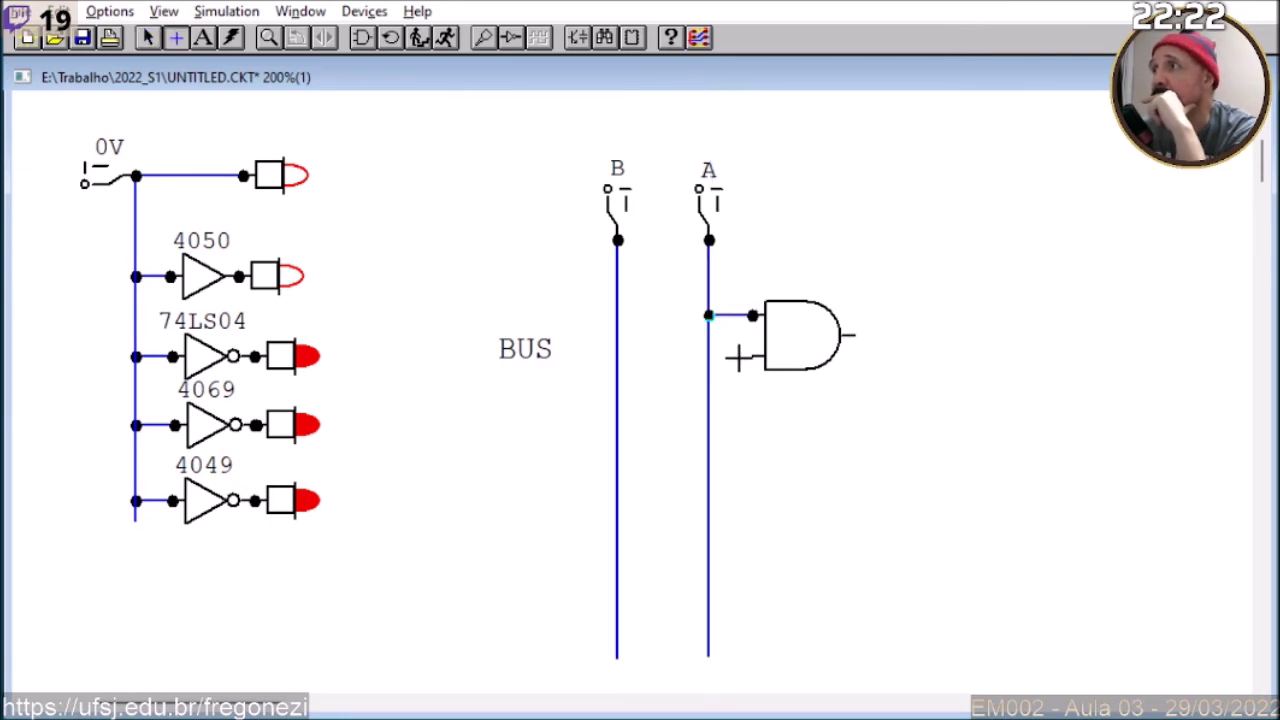
{"action": "left_click_drag", "start_coordinate": [752, 355], "coordinate": [616, 356]}
{"action": "left_click", "coordinate": [147, 37]}
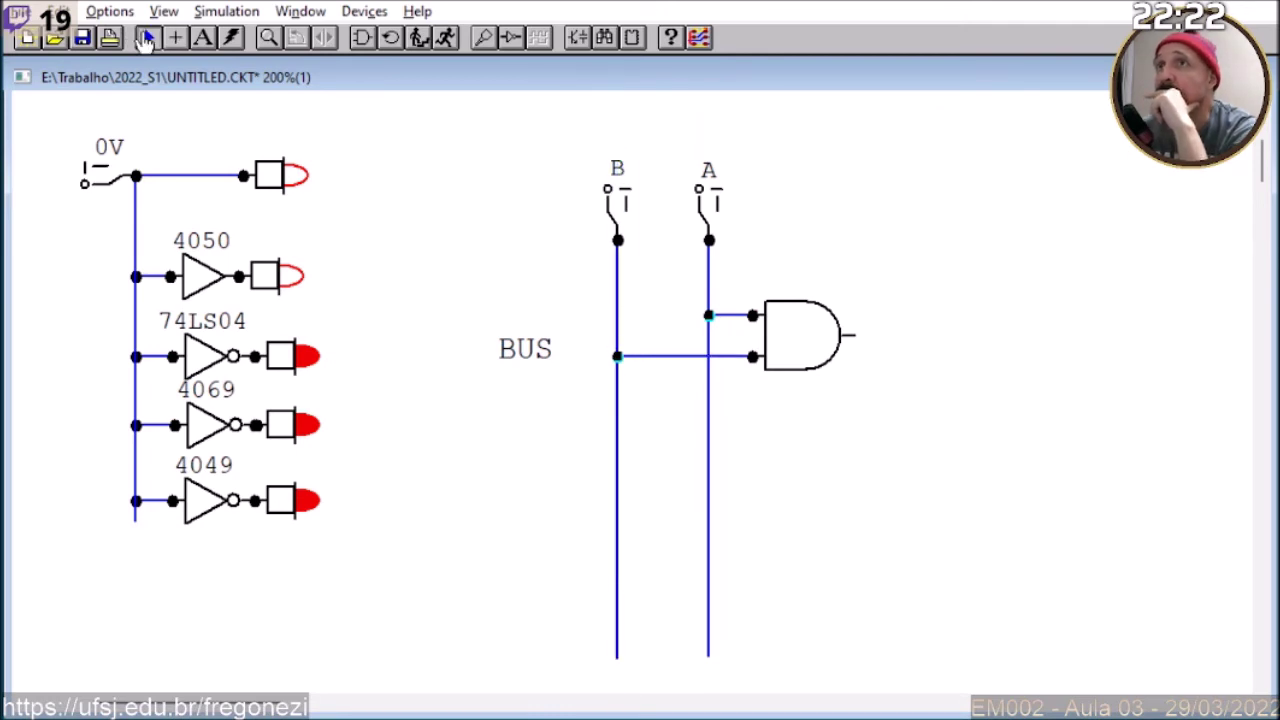
{"action": "left_click_drag", "start_coordinate": [275, 248], "coordinate": [897, 337]}
{"action": "right_click", "coordinate": [766, 423]}
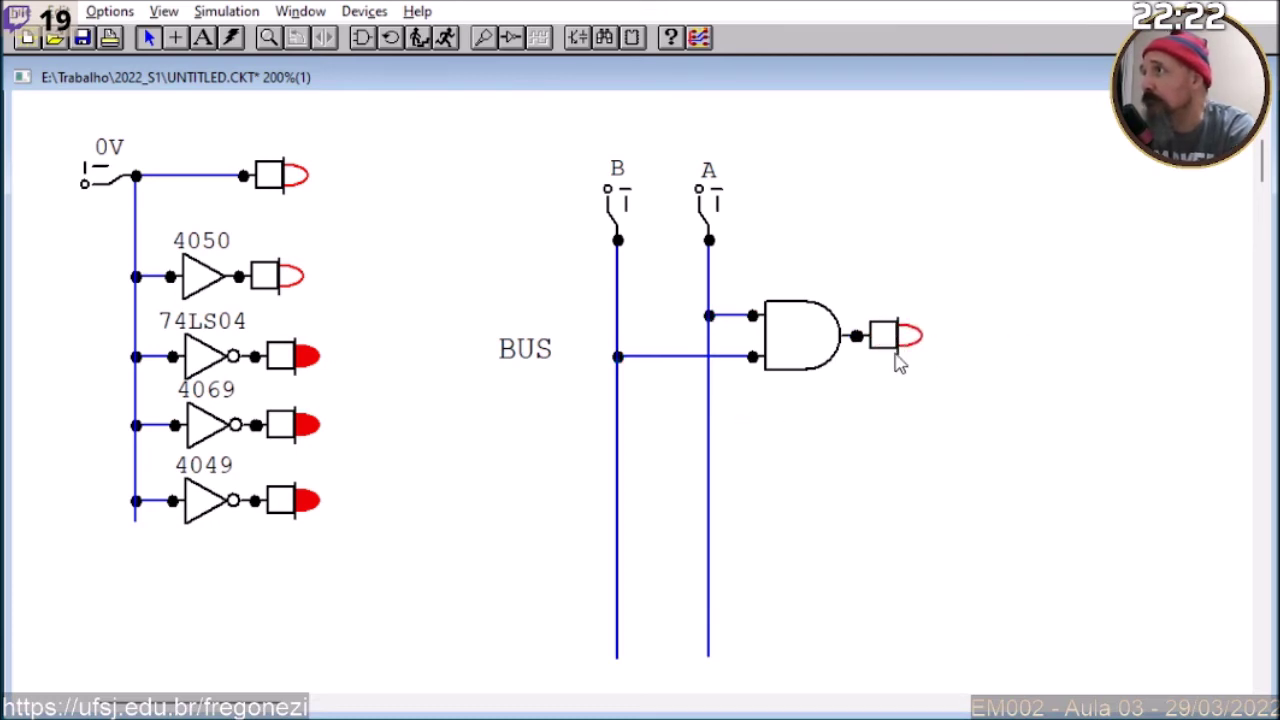
Step: Set the colour of the logic display at the AND gate's output to green
{"action": "double_click", "coordinate": [893, 343]}
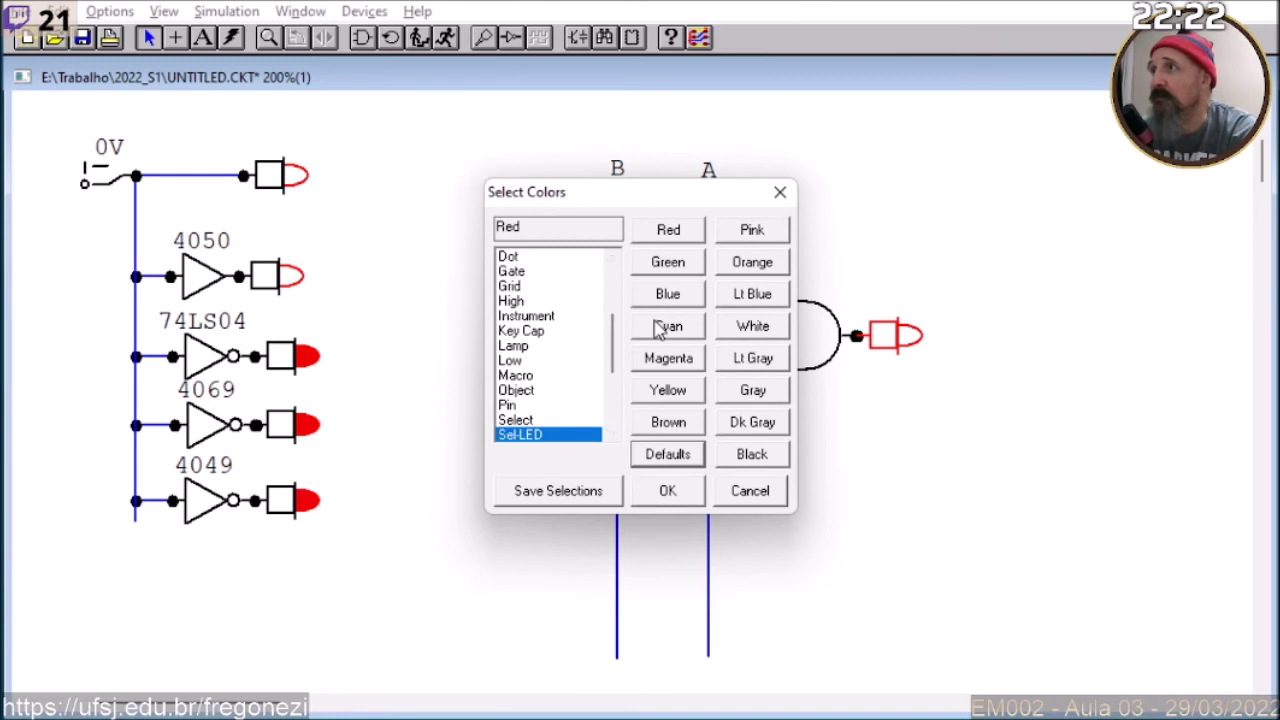
{"action": "left_click", "coordinate": [666, 262]}
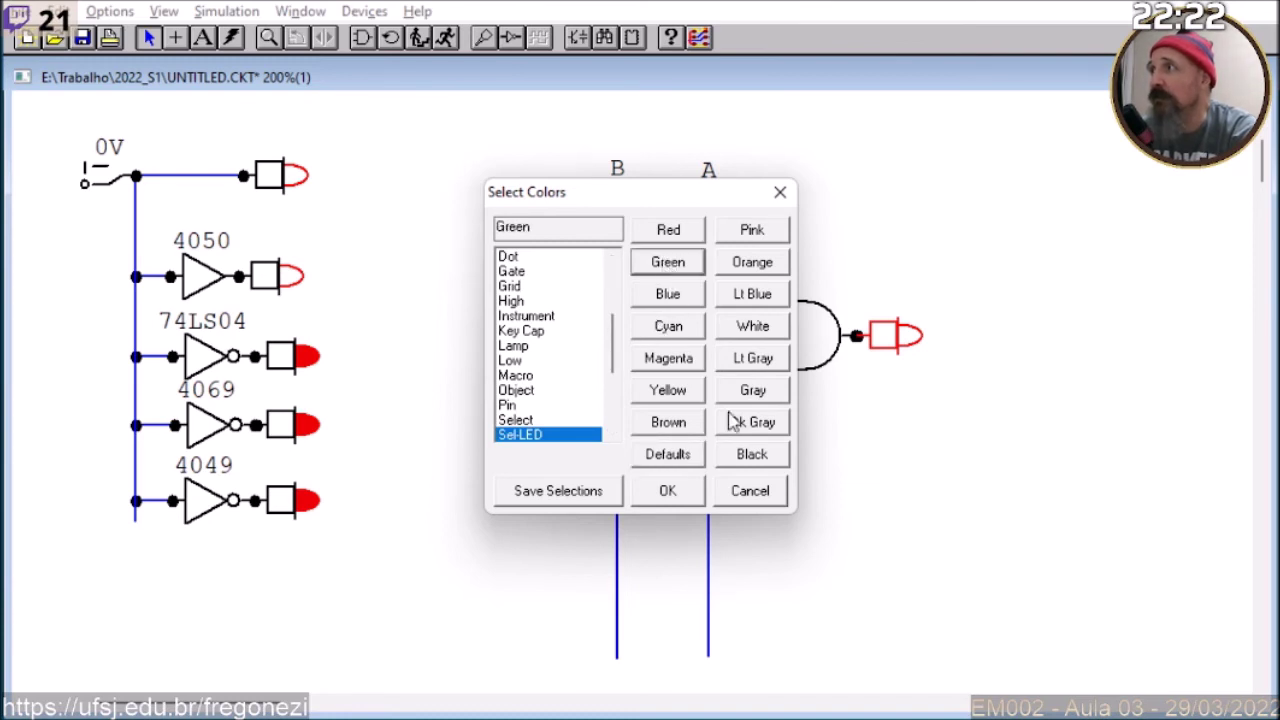
{"action": "left_click", "coordinate": [670, 492]}
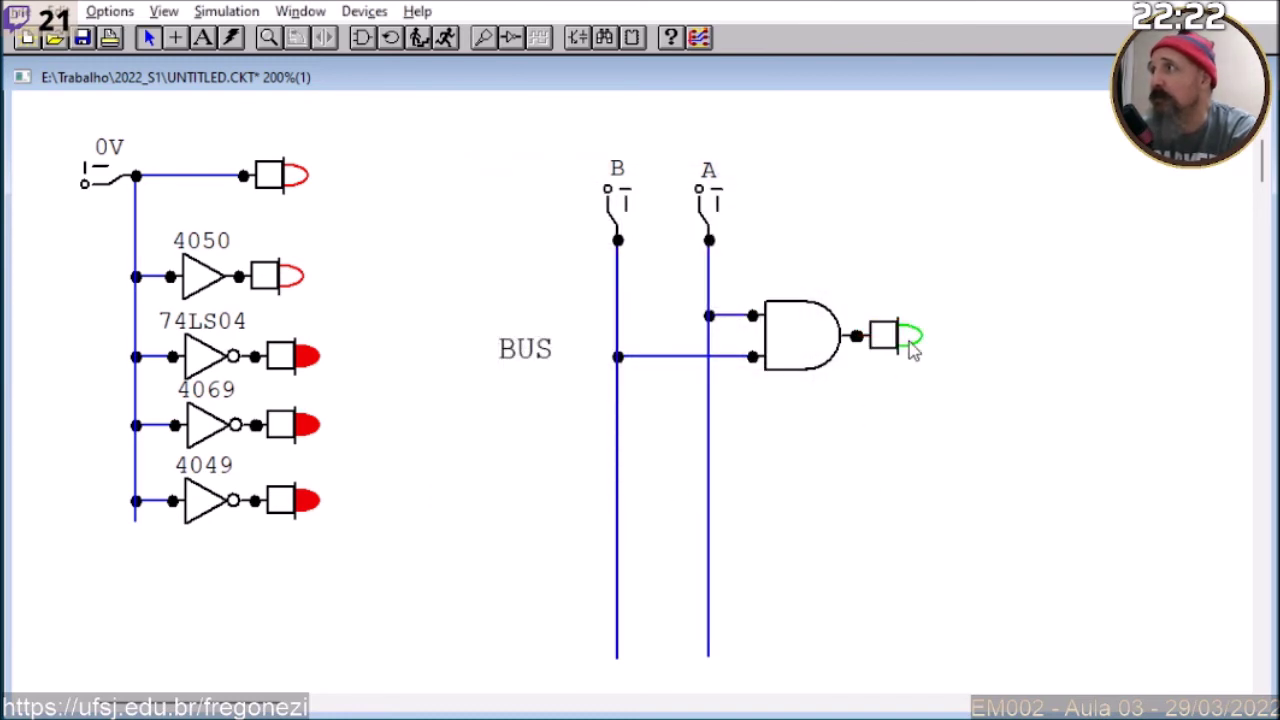
Step: Set the AND gate's logic display colour back to red, and clear the selection
{"action": "left_click", "coordinate": [890, 342]}
{"action": "key", "text": "ctrl+l"}
{"action": "left_click", "coordinate": [652, 232]}
{"action": "left_click", "coordinate": [688, 490]}
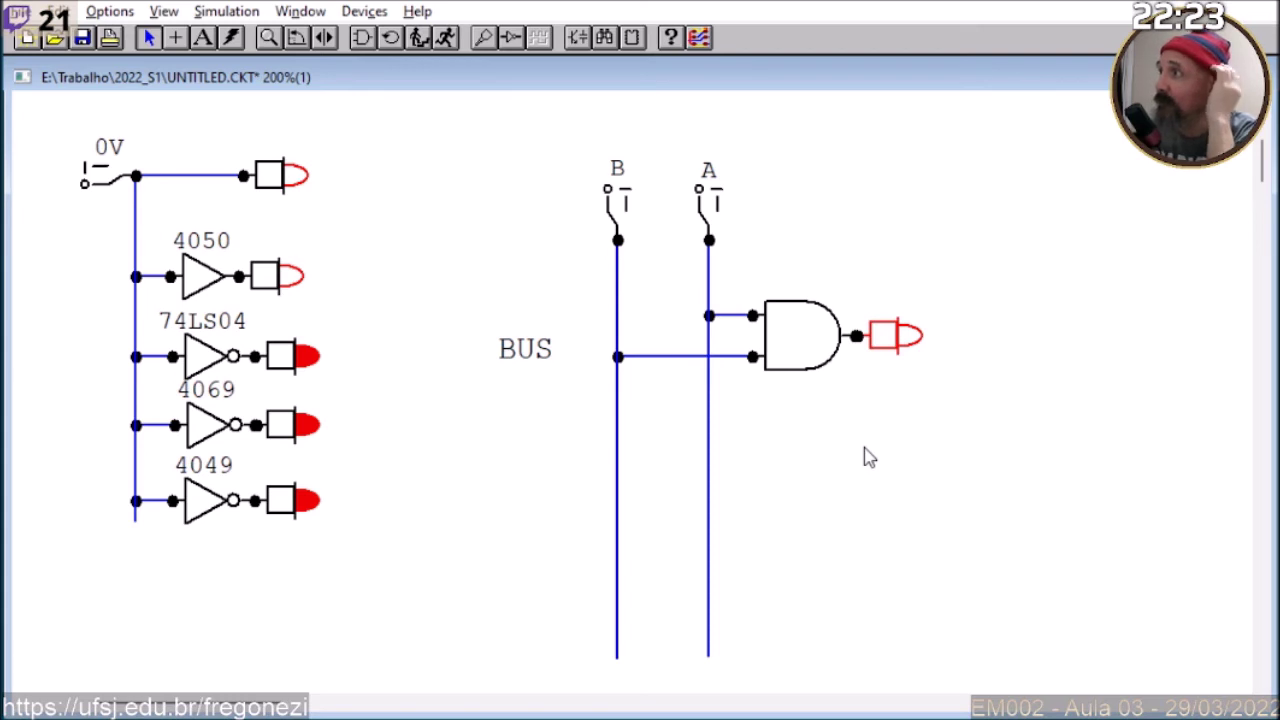
{"action": "left_click", "coordinate": [868, 457]}
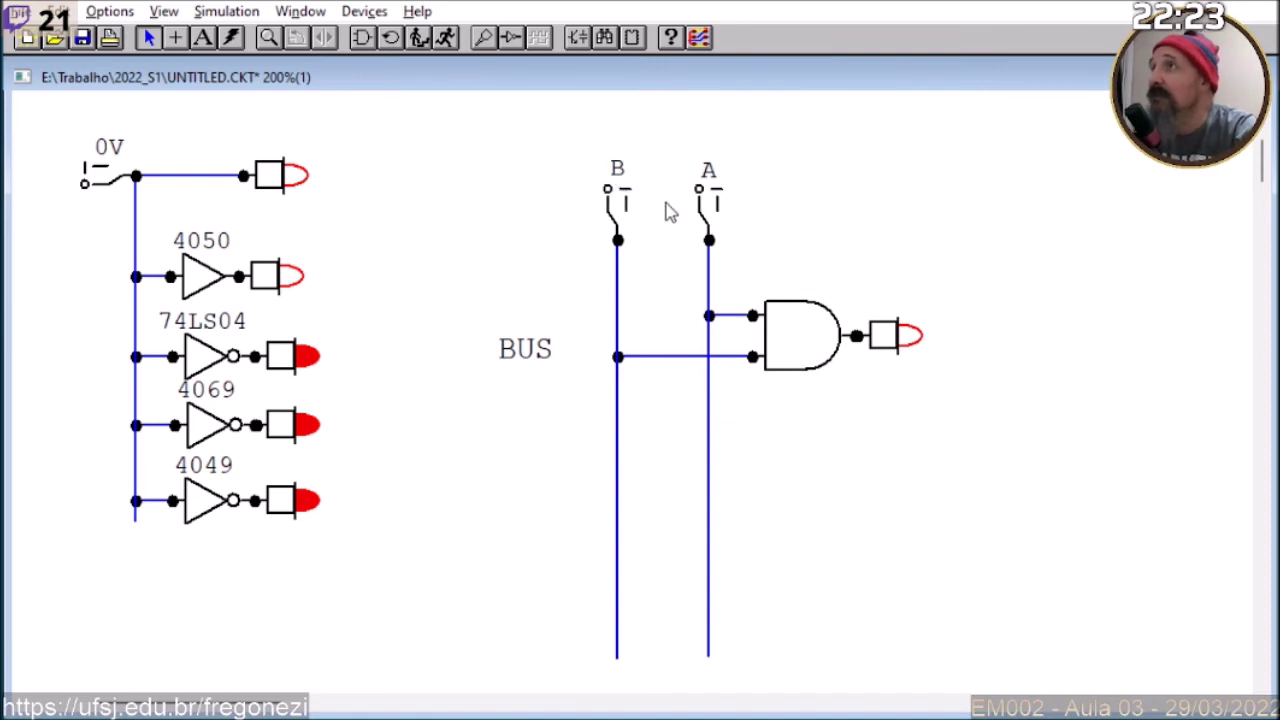
Step: Run the simulation, toggle switches A and B through their input combinations ending with both high, and stop the simulation
{"action": "left_click", "coordinate": [446, 38]}
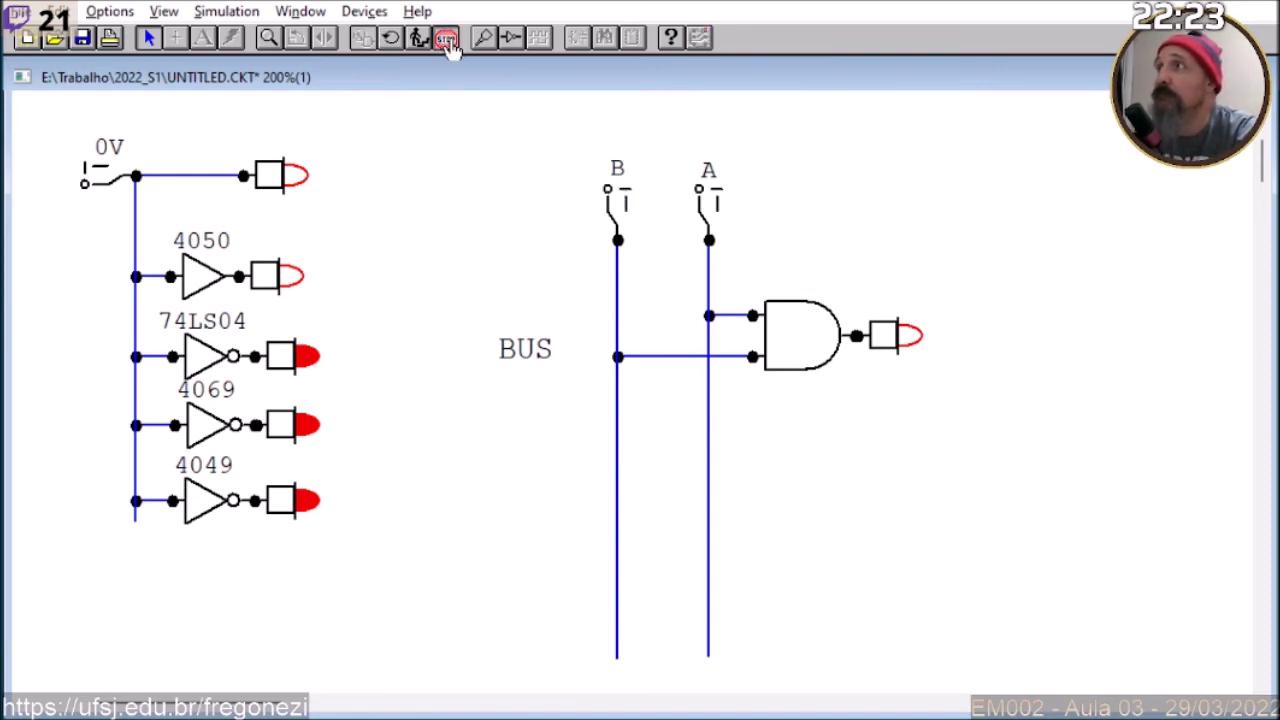
{"action": "left_click", "coordinate": [712, 222]}
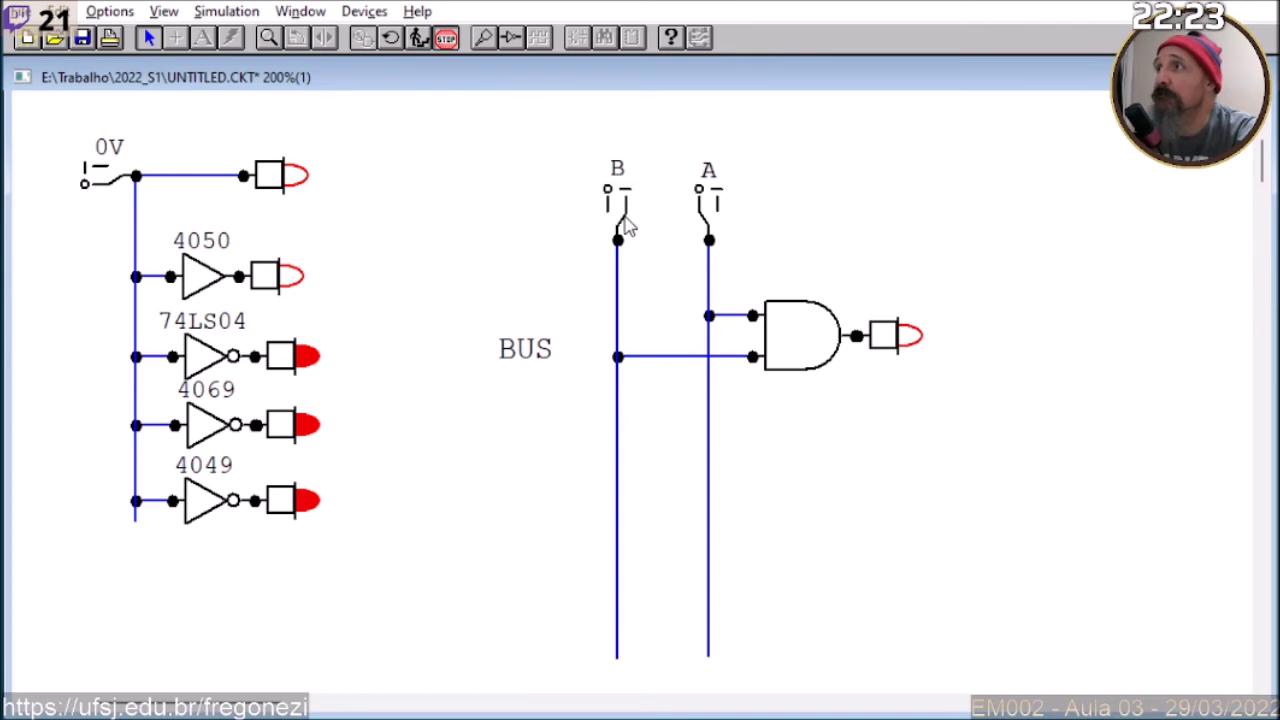
{"action": "left_click", "coordinate": [714, 220]}
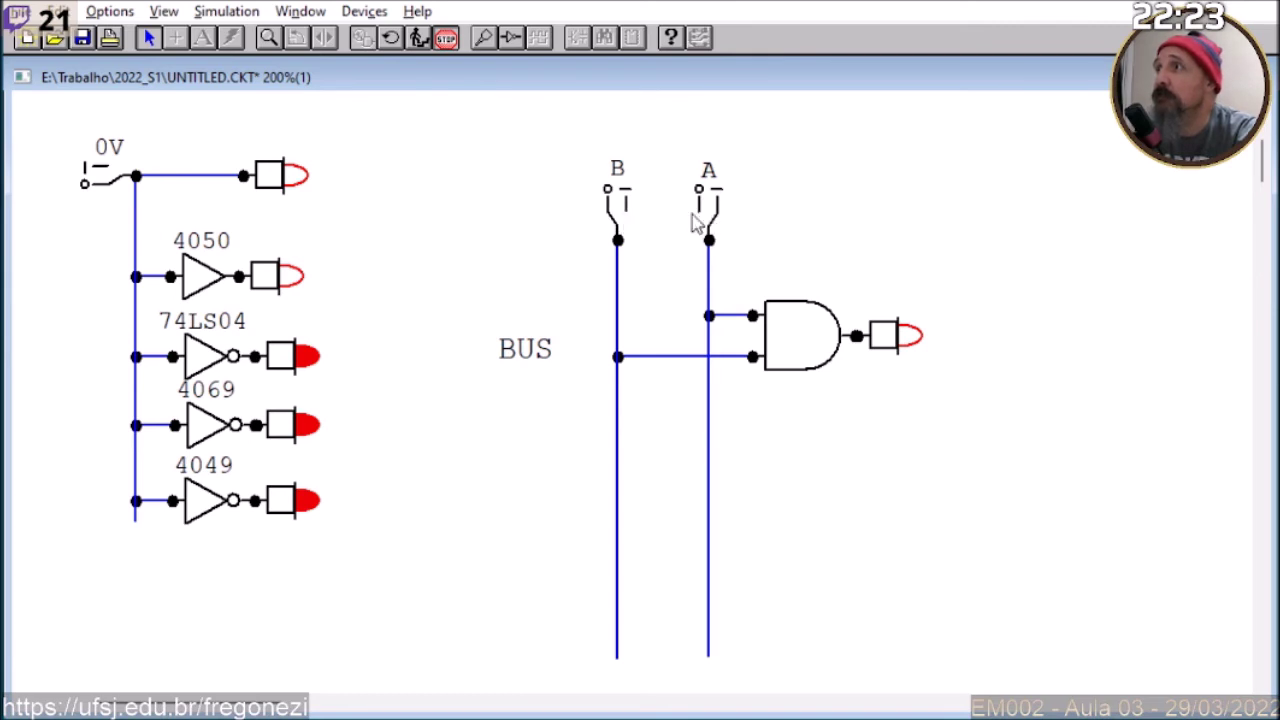
{"action": "left_click", "coordinate": [623, 224]}
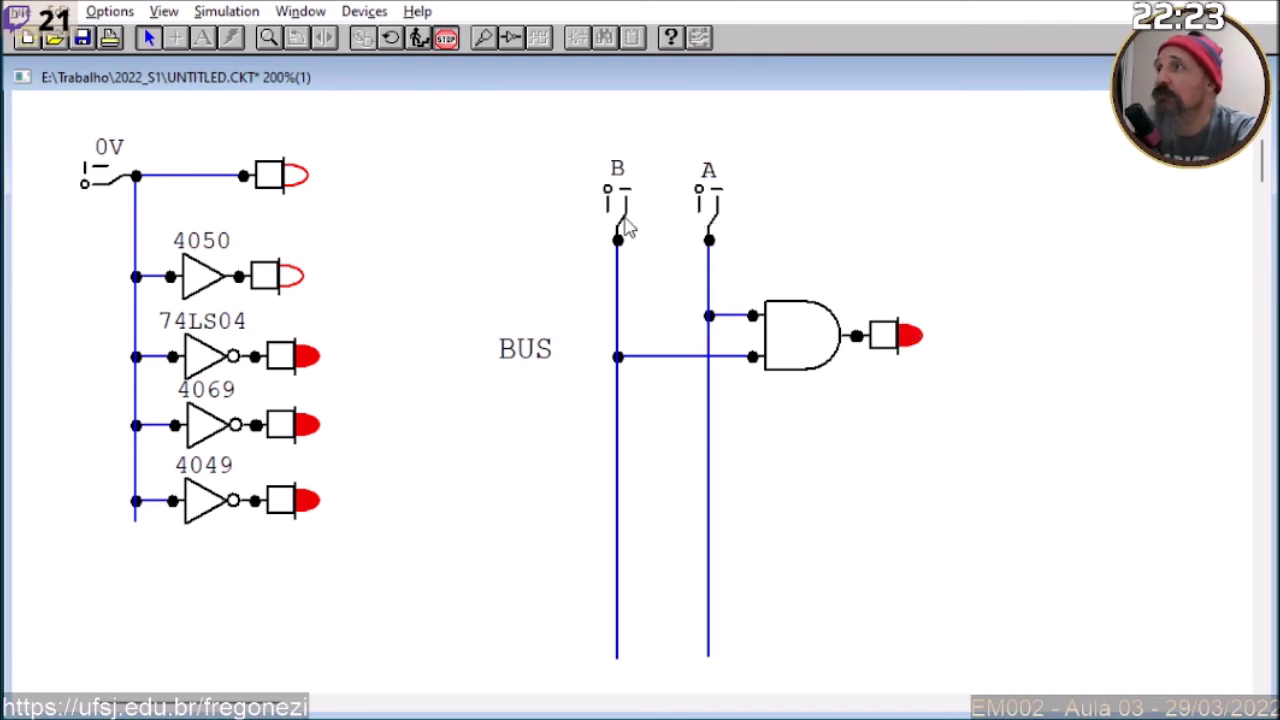
{"action": "left_click", "coordinate": [708, 222]}
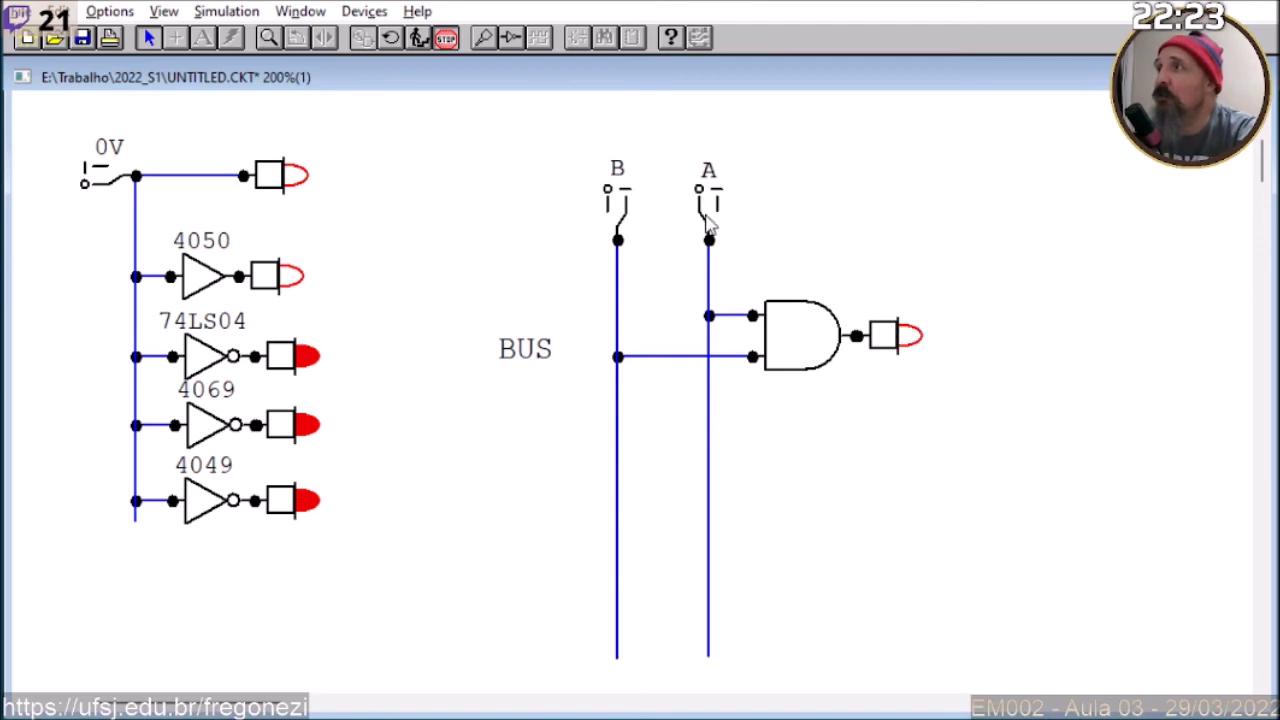
{"action": "left_click", "coordinate": [612, 224]}
{"action": "left_click", "coordinate": [715, 226]}
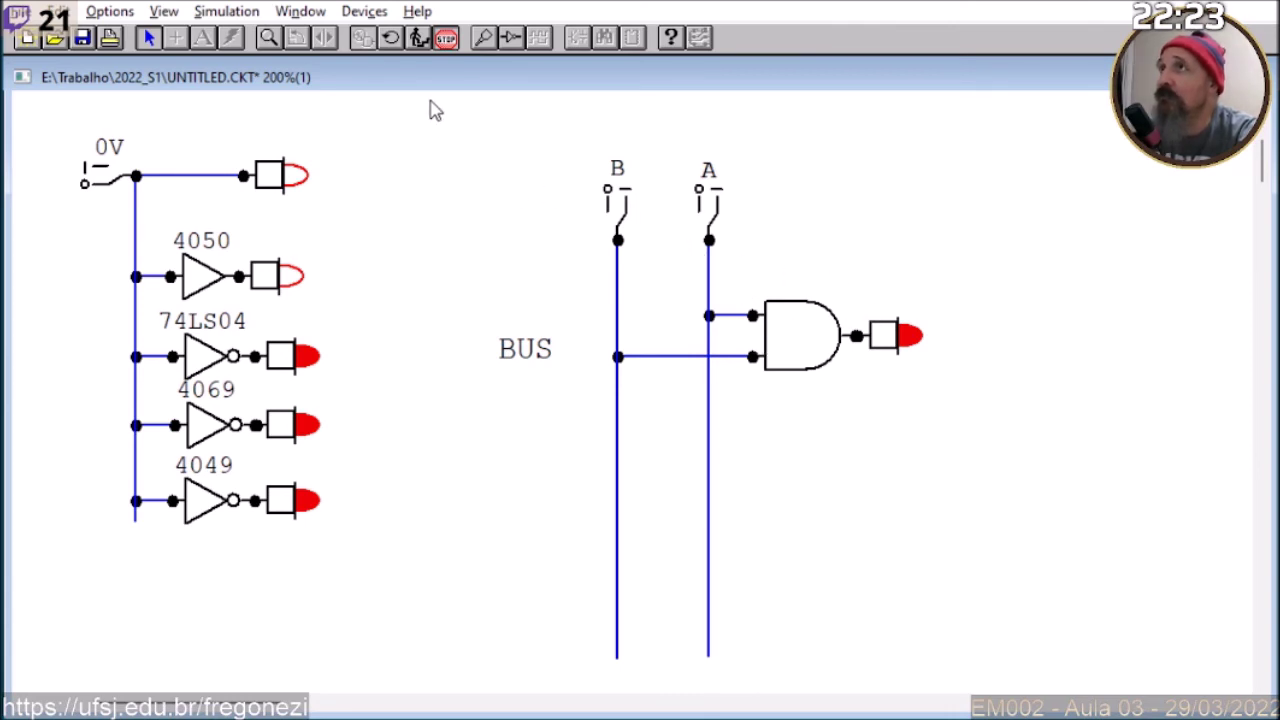
{"action": "left_click", "coordinate": [446, 38]}
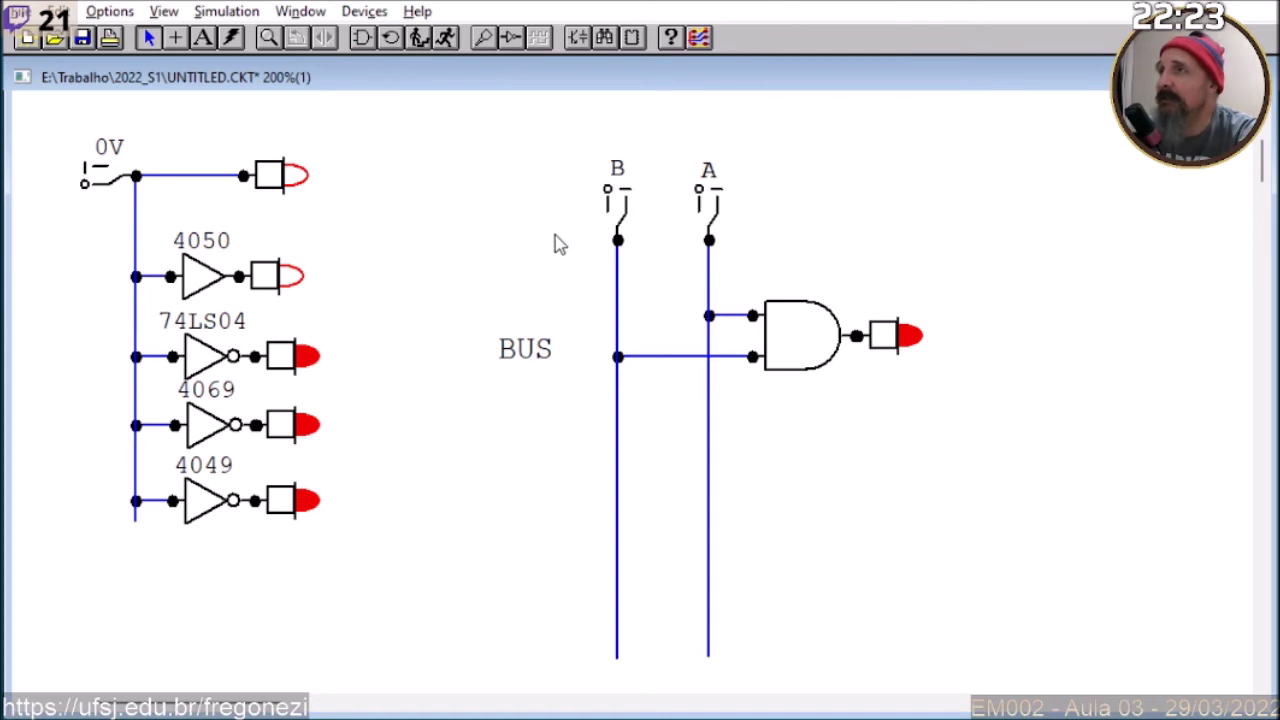
Step: Make the AND gate's 74LS08 label-value visible and move the label slightly higher above the gate
{"action": "right_click", "coordinate": [810, 334]}
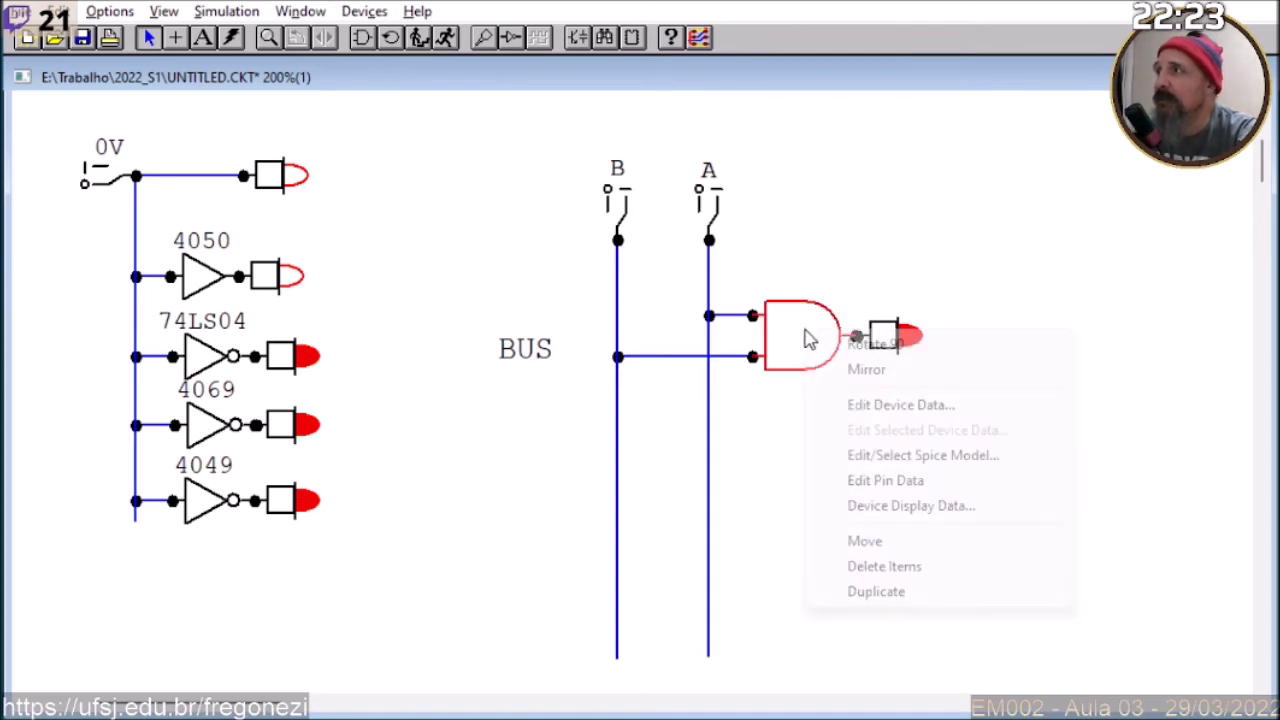
{"action": "left_click", "coordinate": [900, 406]}
{"action": "left_click", "coordinate": [760, 178]}
{"action": "left_click", "coordinate": [686, 558]}
{"action": "left_click", "coordinate": [812, 458]}
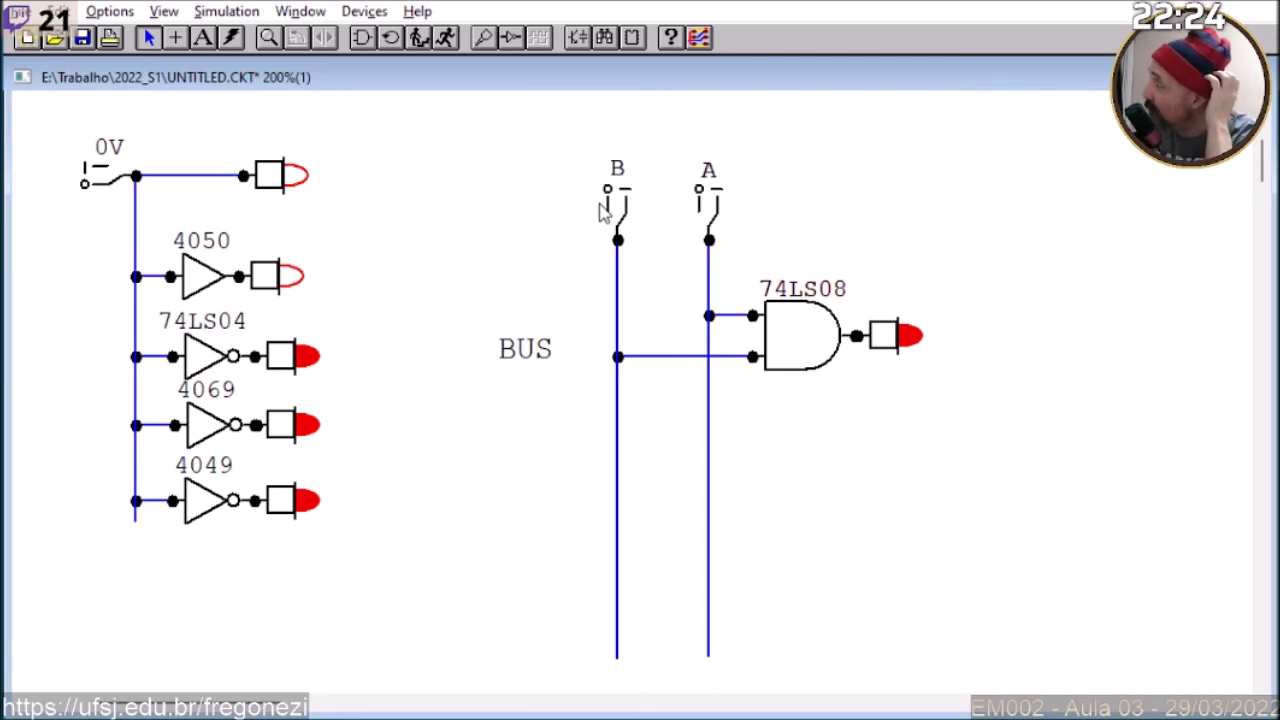
{"action": "left_click", "coordinate": [808, 340]}
{"action": "left_click_drag", "start_coordinate": [806, 290], "coordinate": [806, 267]}
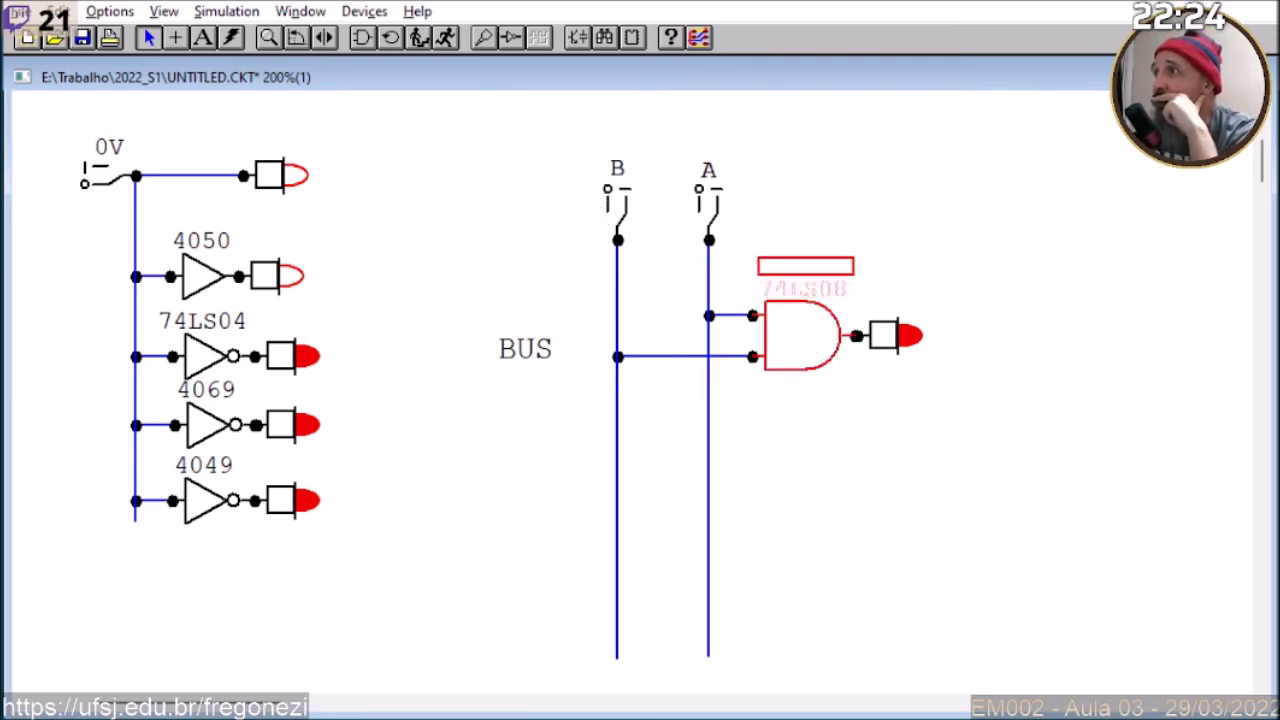
Step: Check the label-value and designation settings in the AND gate's device data, and clear the selection
{"action": "right_click", "coordinate": [808, 327]}
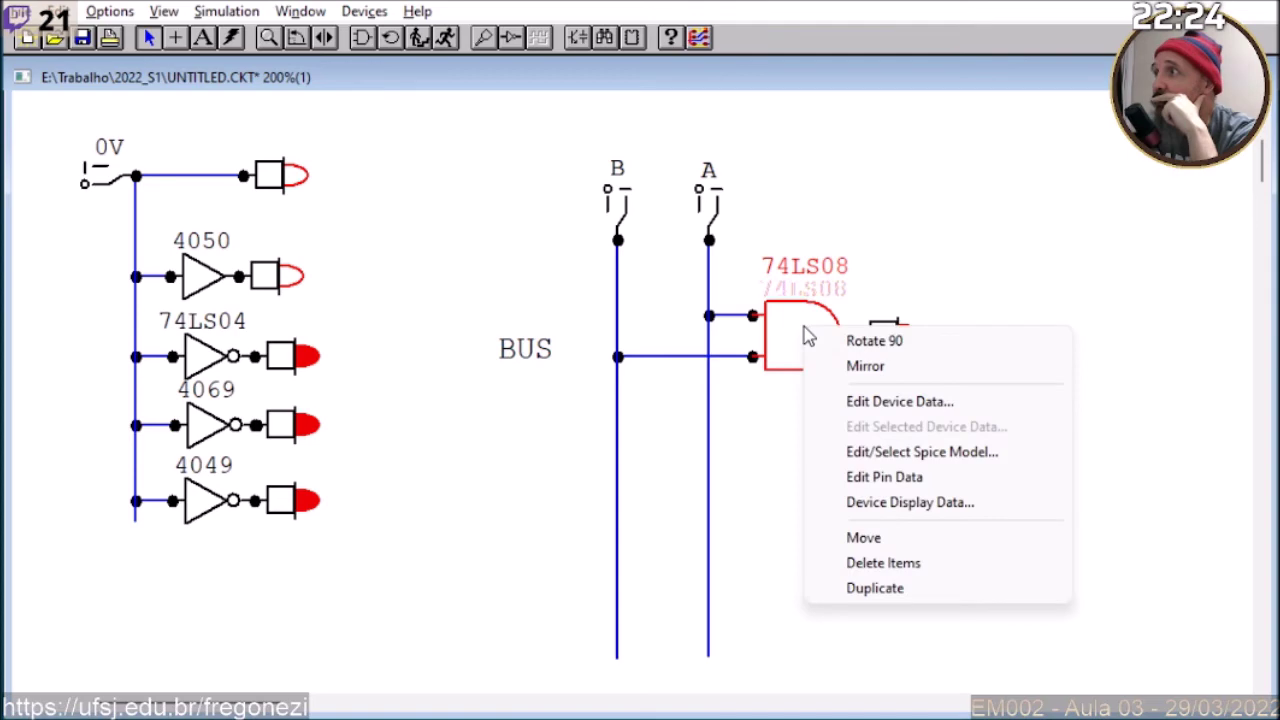
{"action": "left_click", "coordinate": [862, 404]}
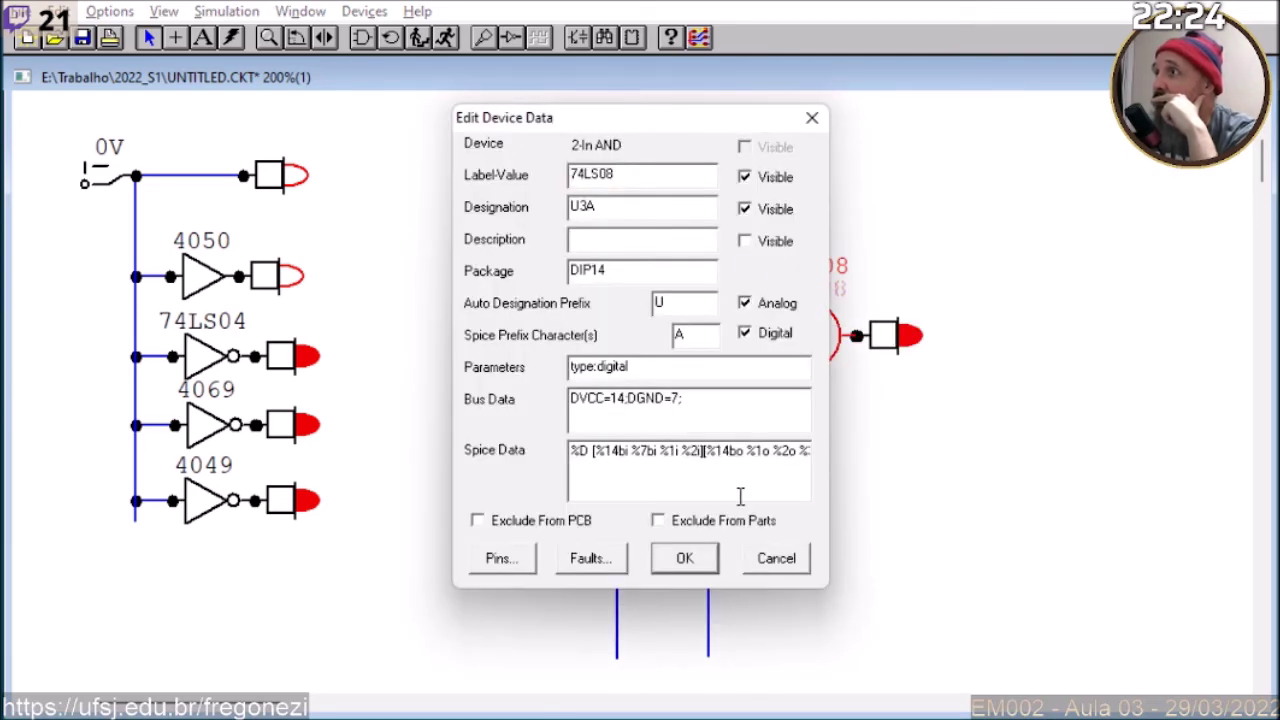
{"action": "left_click", "coordinate": [684, 558]}
{"action": "right_click", "coordinate": [800, 350]}
{"action": "left_click", "coordinate": [830, 425]}
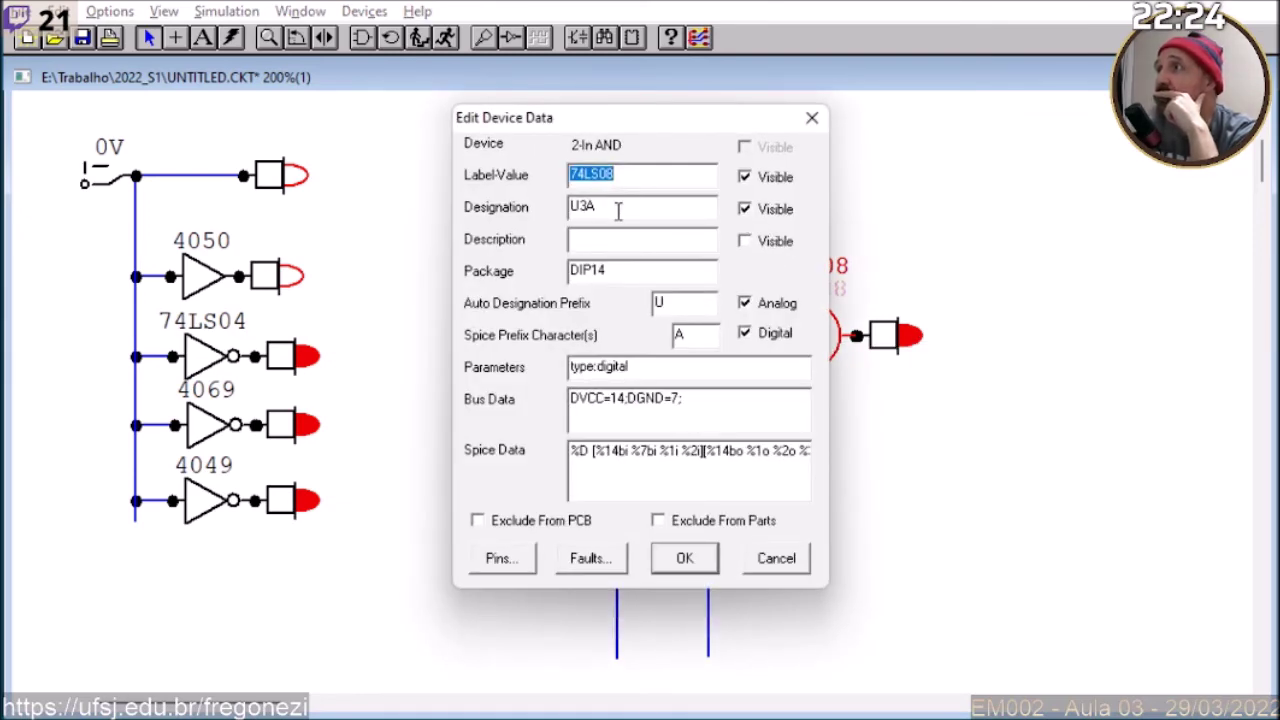
{"action": "left_click", "coordinate": [712, 563]}
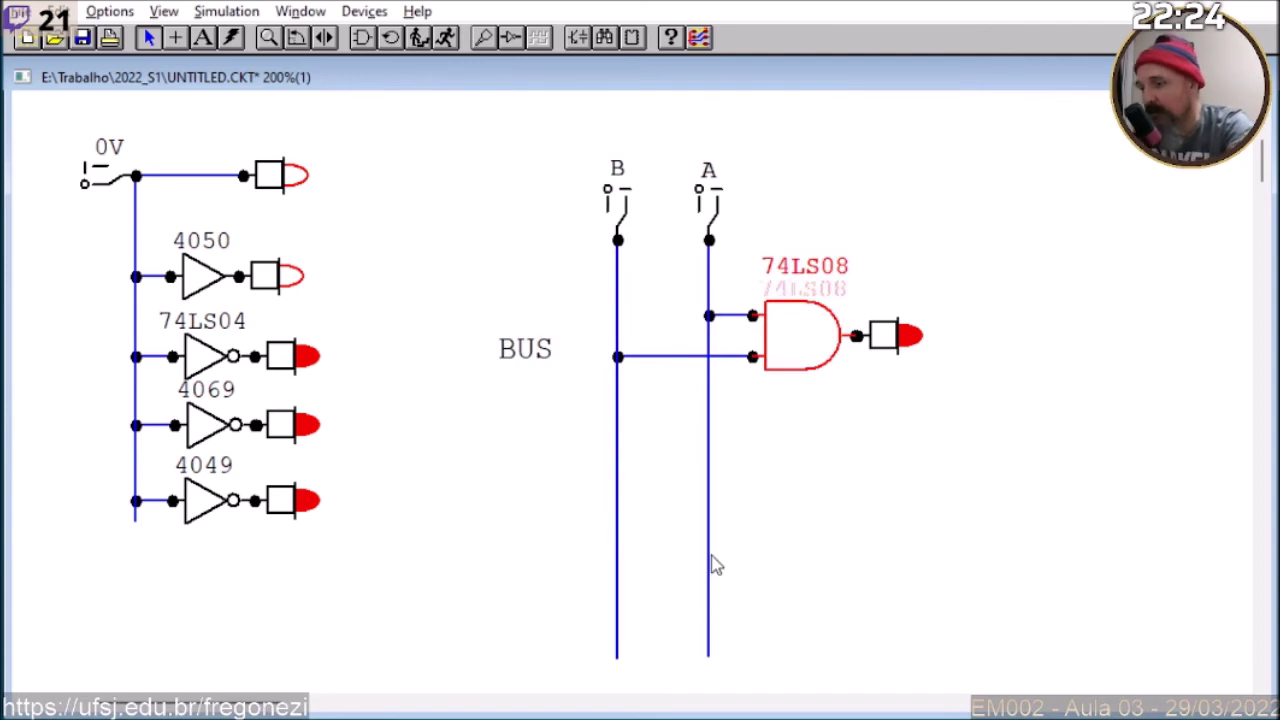
{"action": "left_click", "coordinate": [826, 528]}
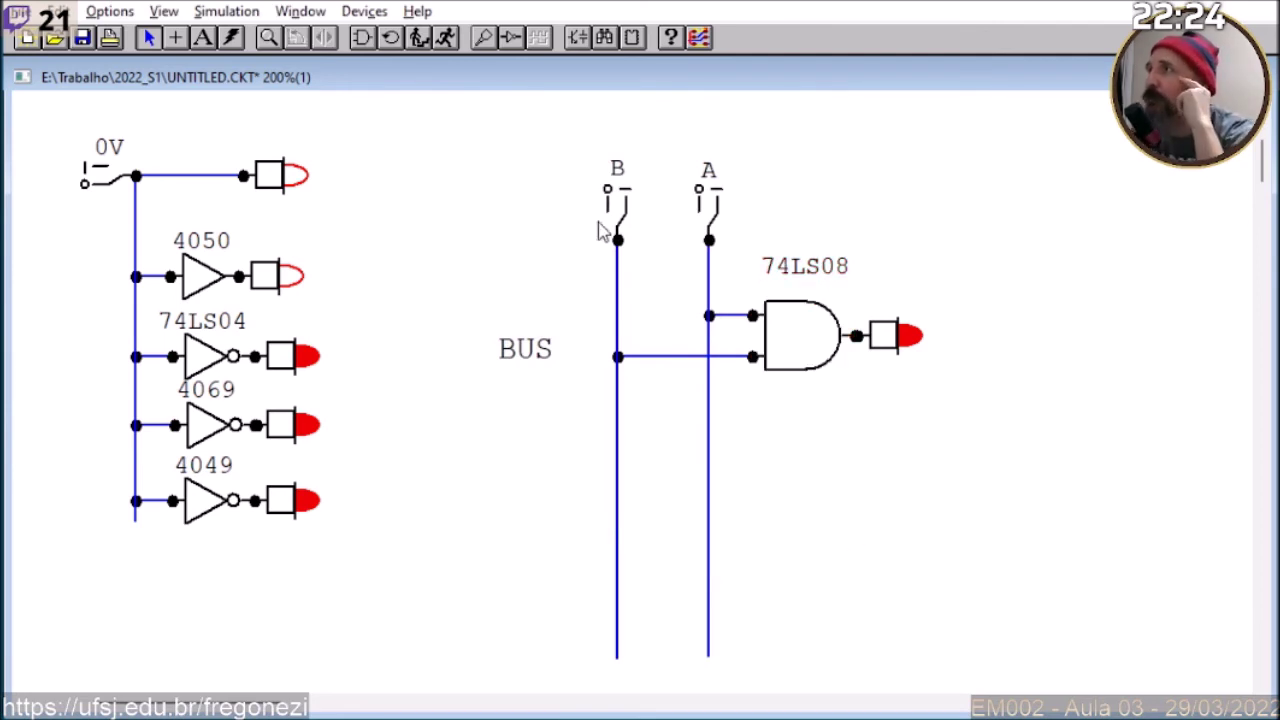
Step: Hide the 74LS08 label-value of the AND gate in its device data
{"action": "right_click", "coordinate": [797, 331]}
{"action": "left_click", "coordinate": [890, 402]}
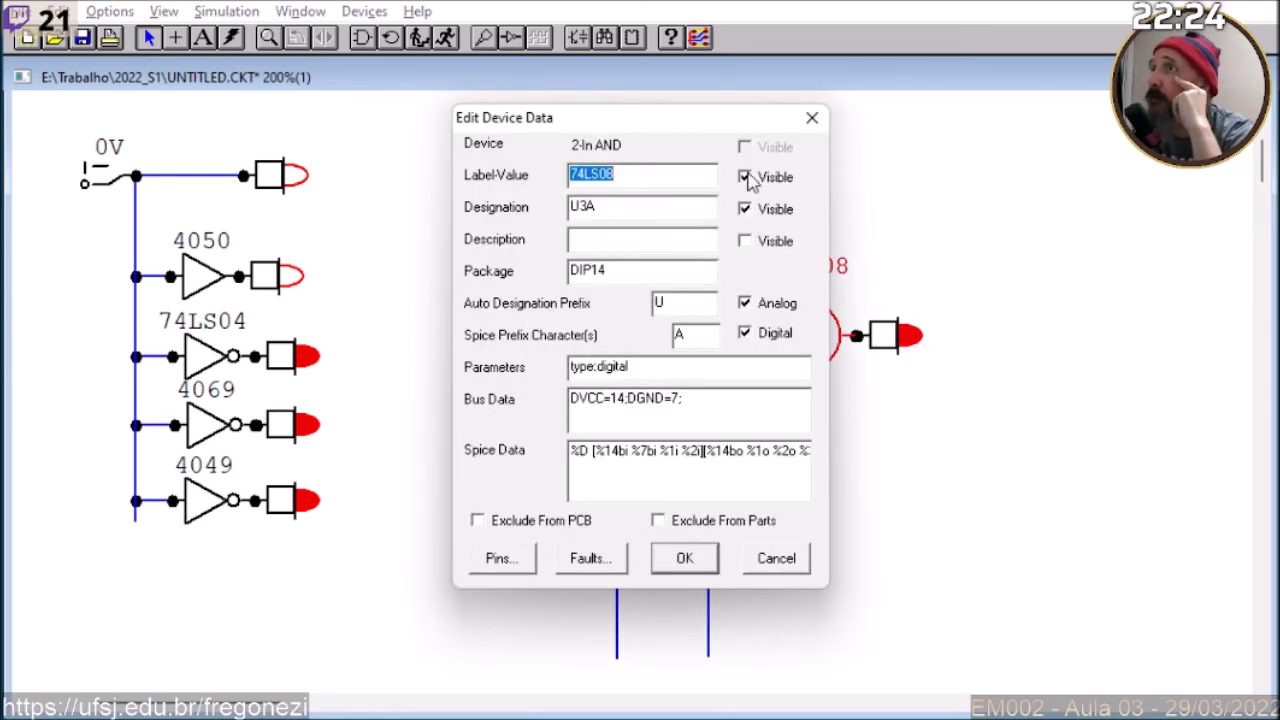
{"action": "left_click", "coordinate": [746, 177]}
{"action": "left_click", "coordinate": [748, 210]}
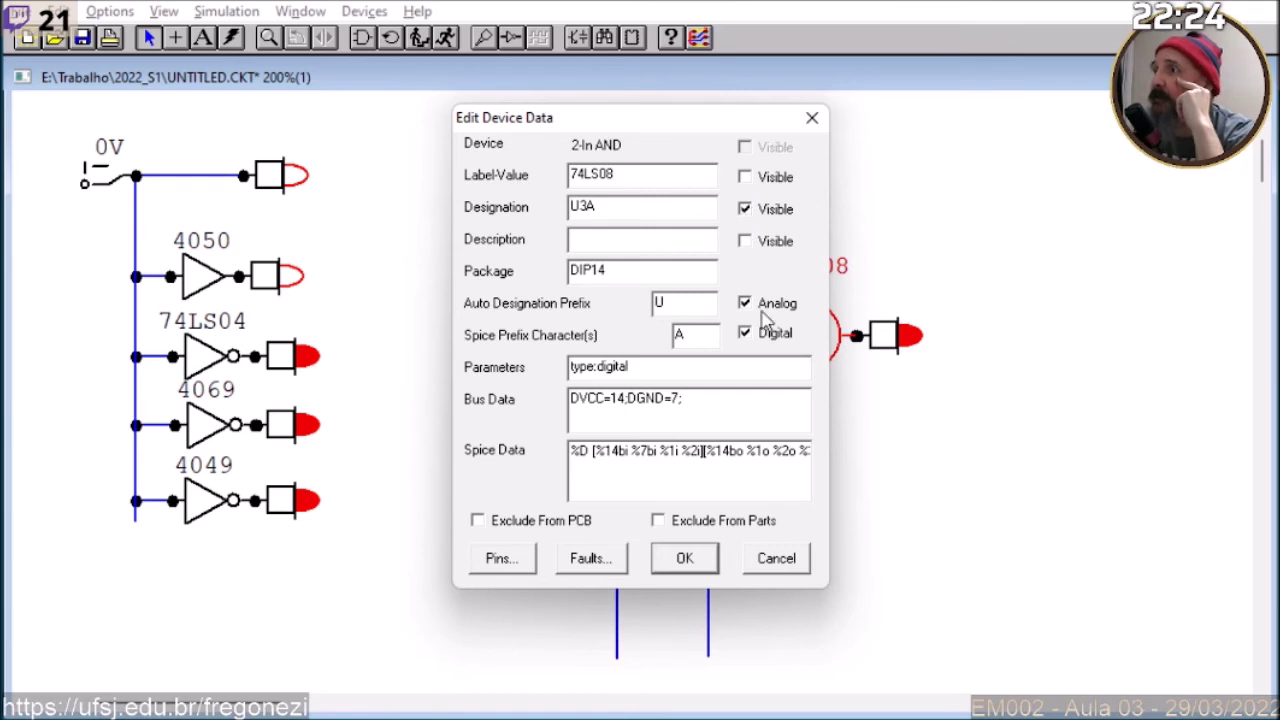
{"action": "left_click", "coordinate": [684, 558]}
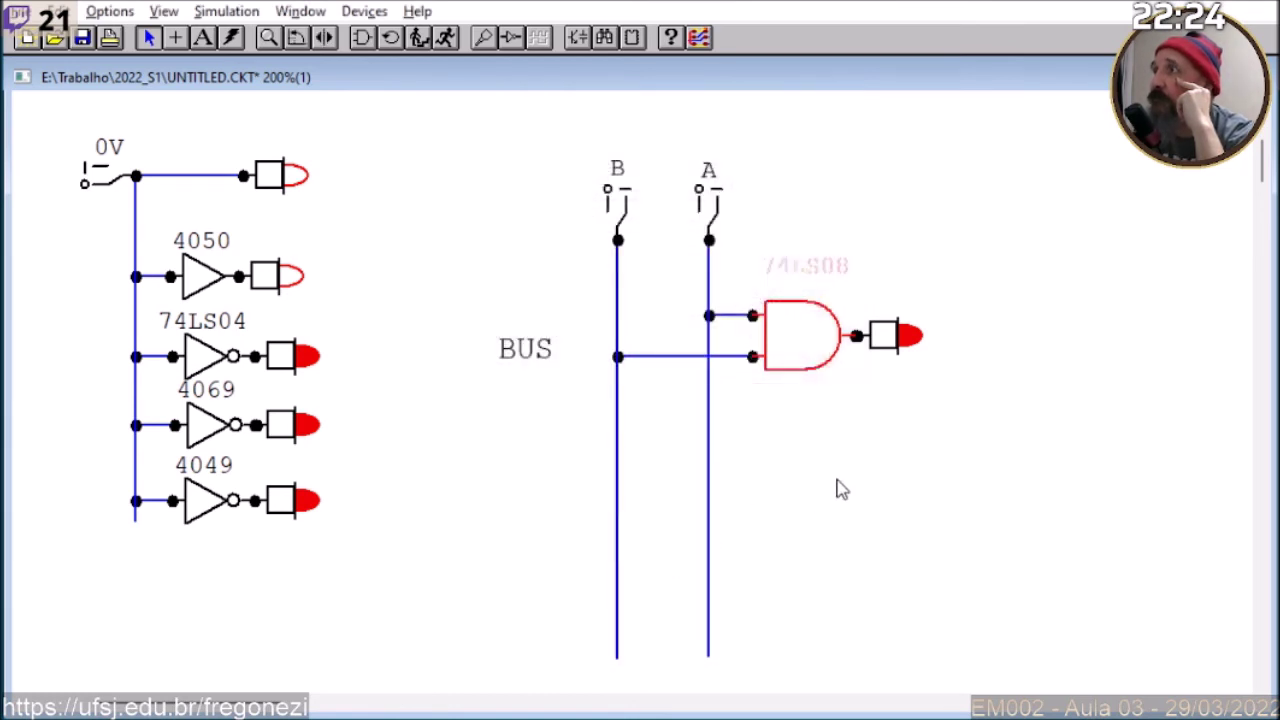
Step: Delete the AND gate and place a new 74LS08 2-In AND gate in its spot, connected to both bus branches and the logic display
{"action": "key", "text": "Delete"}
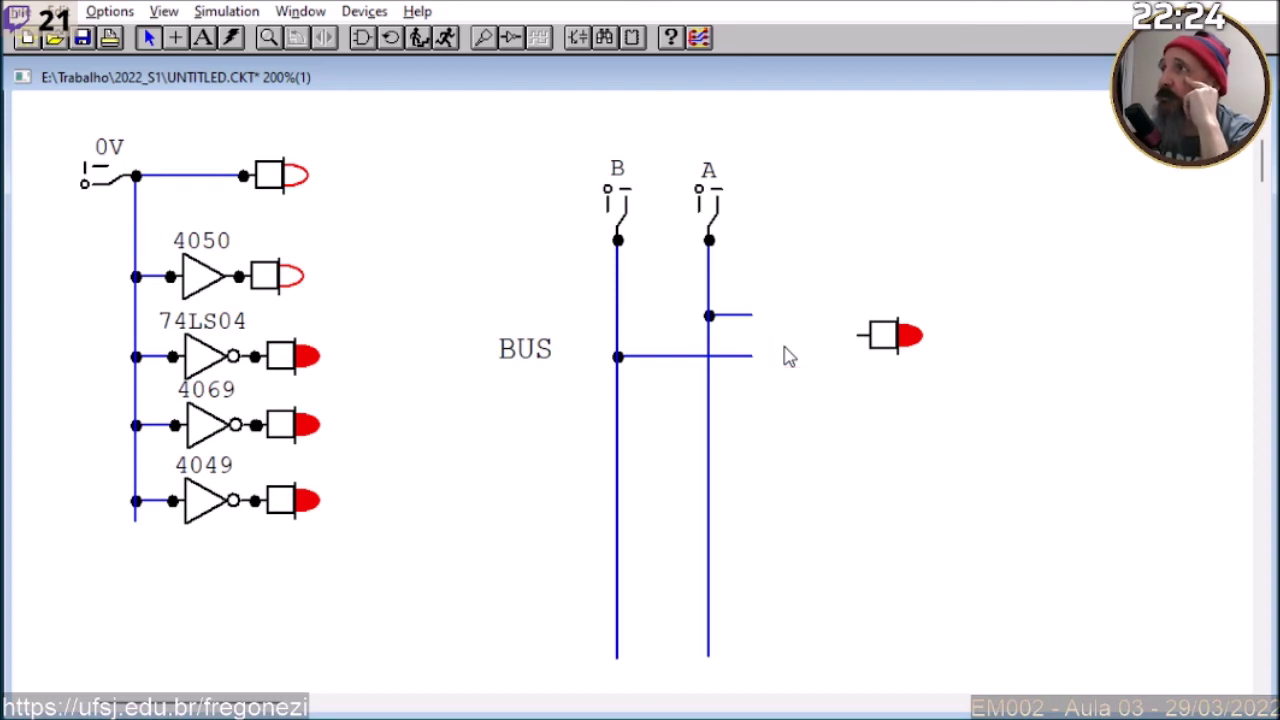
{"action": "left_click", "coordinate": [364, 12]}
{"action": "left_click", "coordinate": [390, 38]}
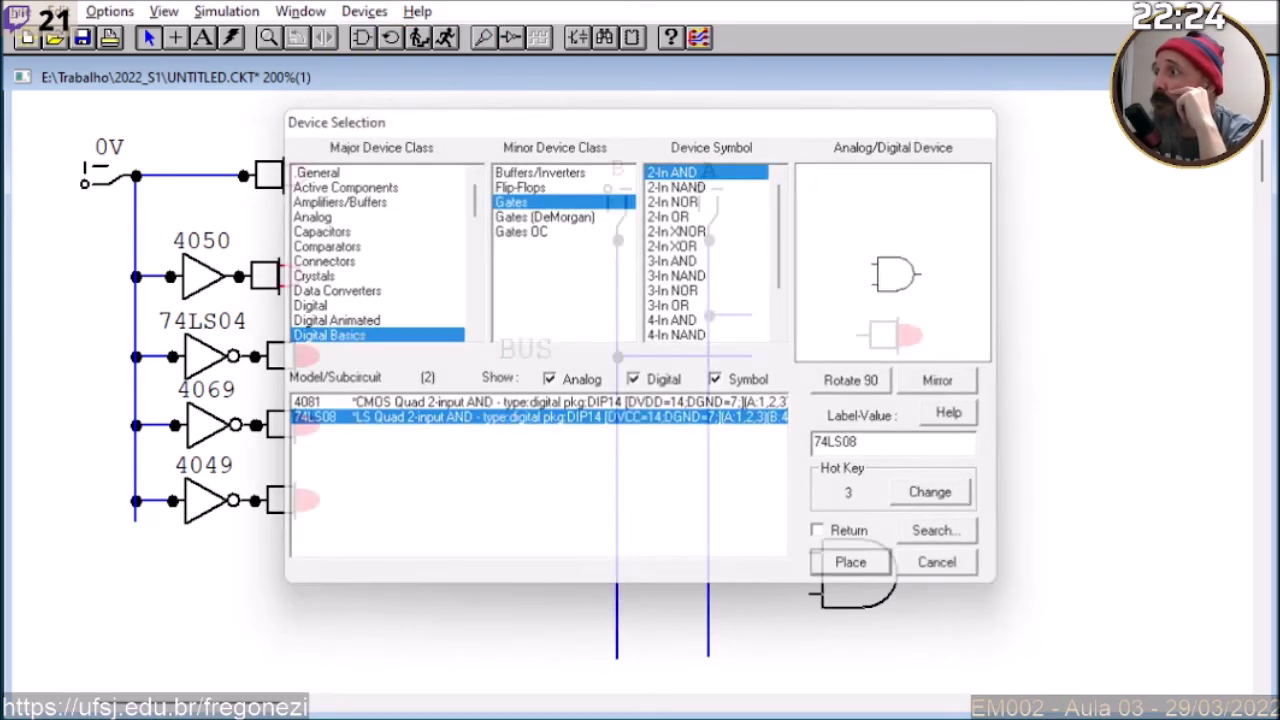
{"action": "left_click", "coordinate": [852, 565]}
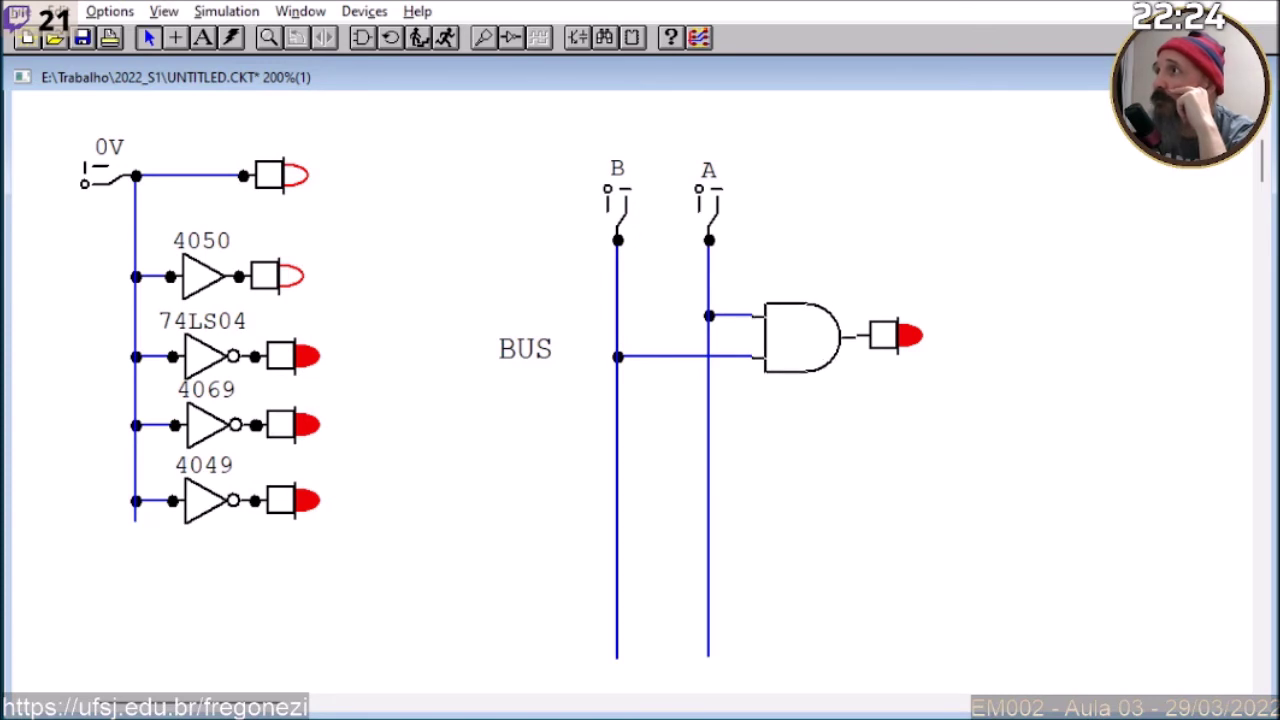
{"action": "left_click", "coordinate": [811, 345]}
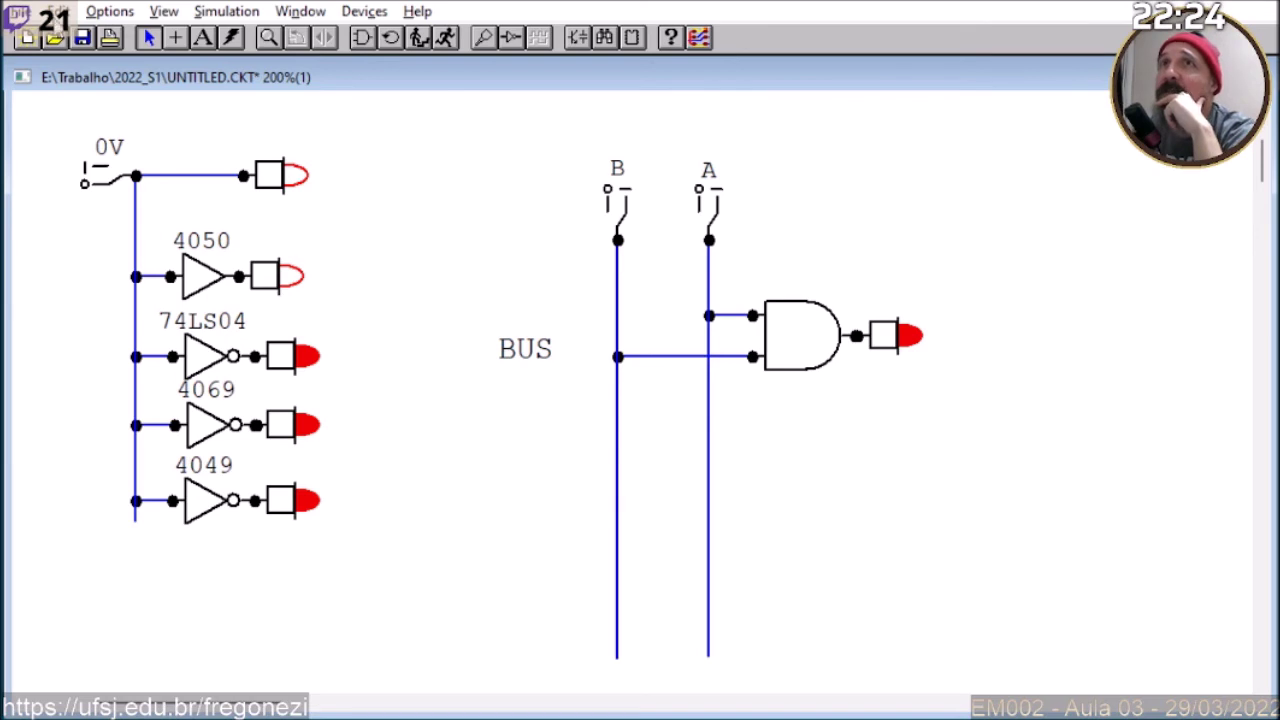
Step: Set the circuit display data for Designation to Default
{"action": "left_click", "coordinate": [57, 11]}
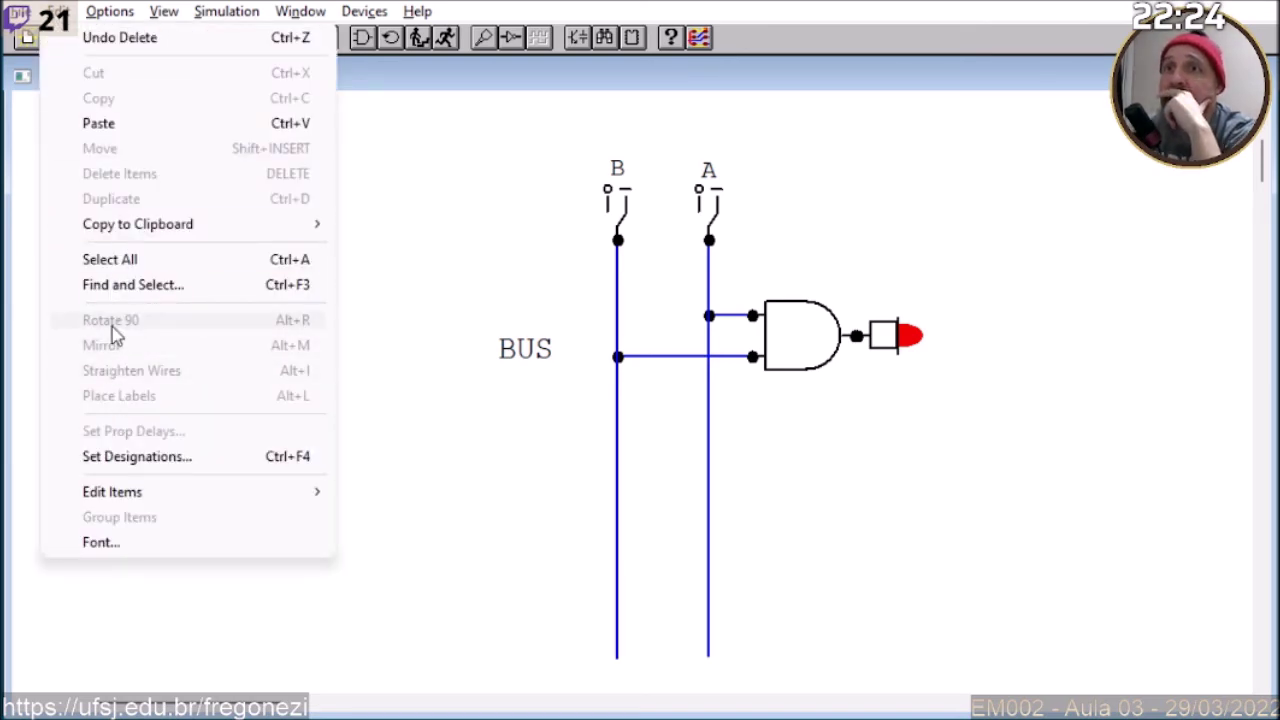
{"action": "mouse_move", "coordinate": [109, 20]}
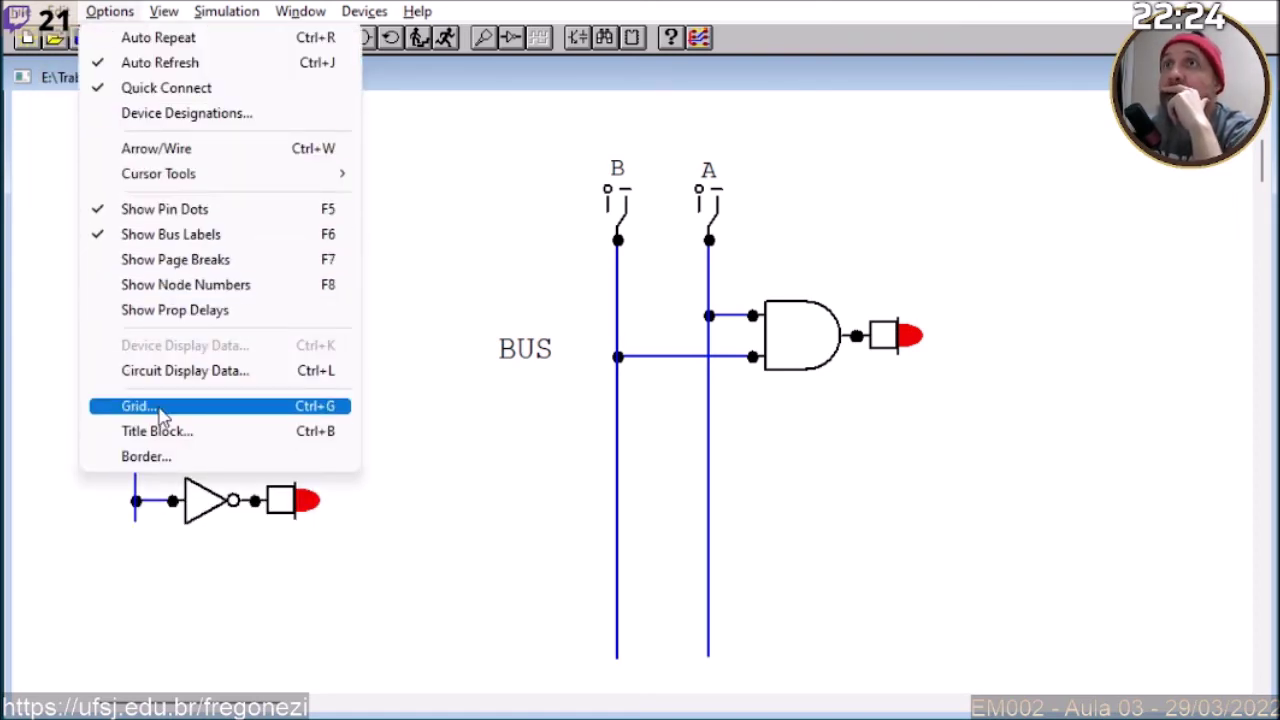
{"action": "left_click", "coordinate": [157, 374]}
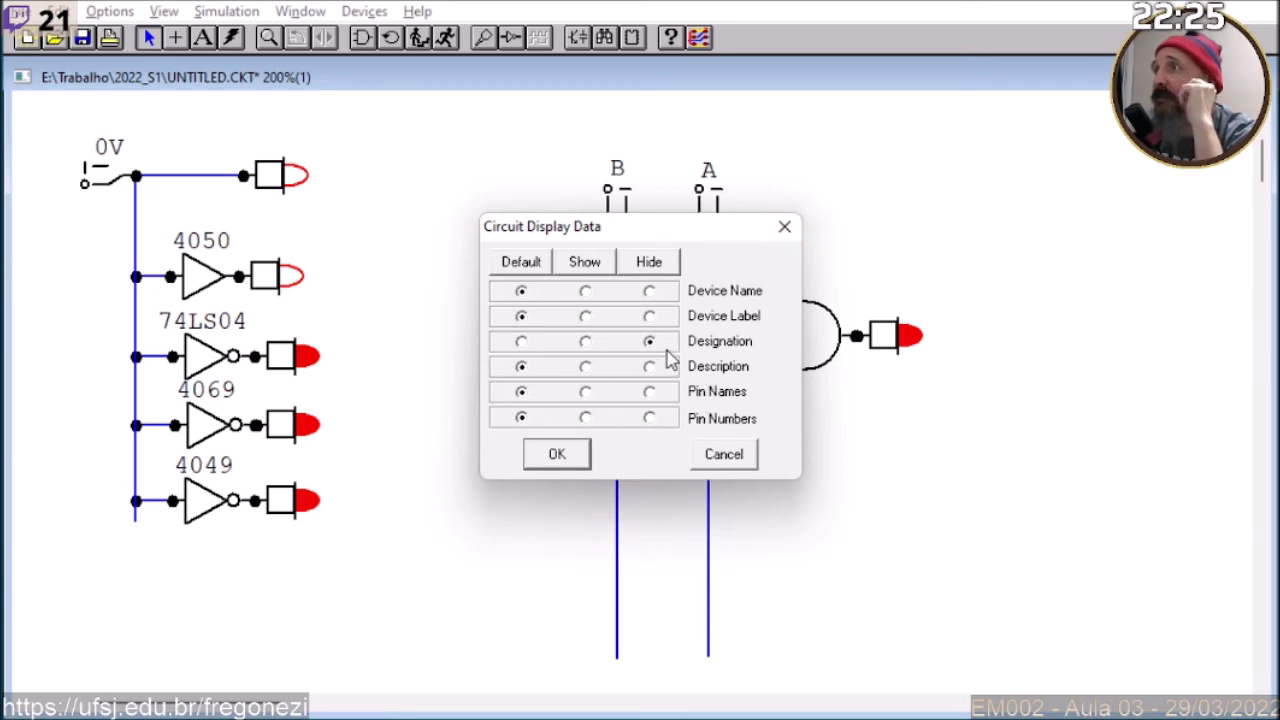
{"action": "left_click", "coordinate": [521, 341]}
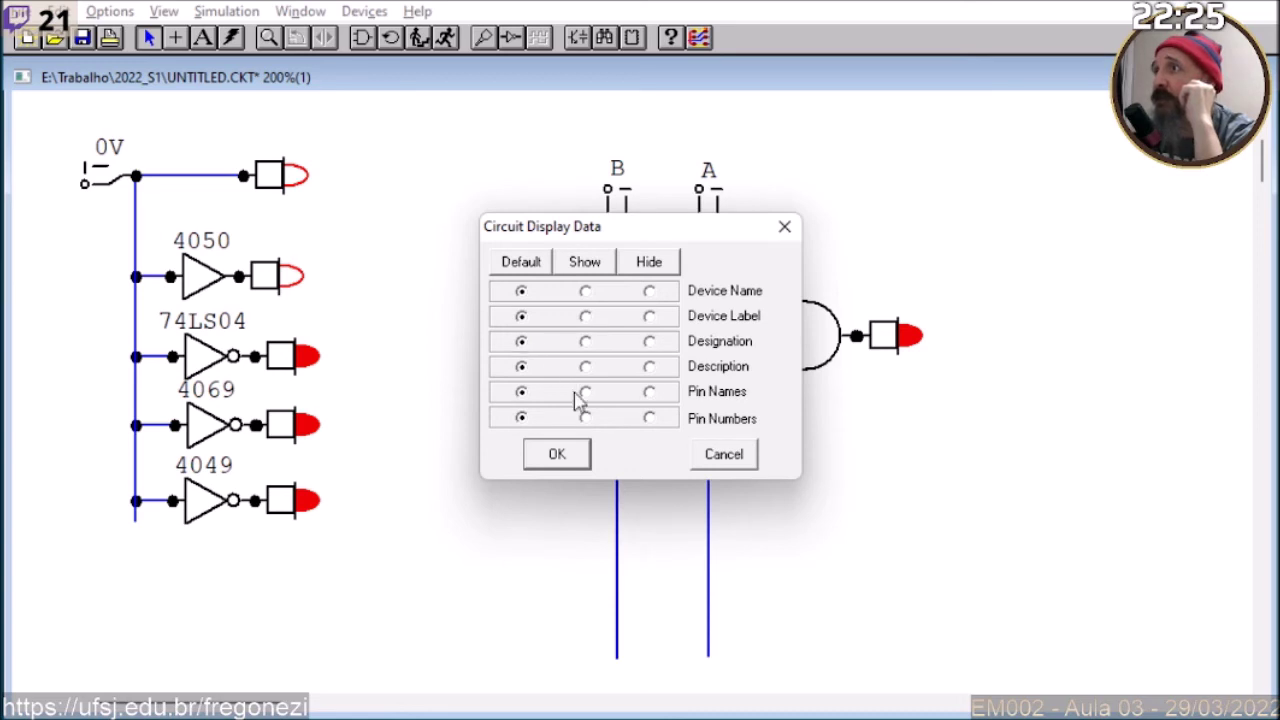
{"action": "left_click", "coordinate": [557, 454]}
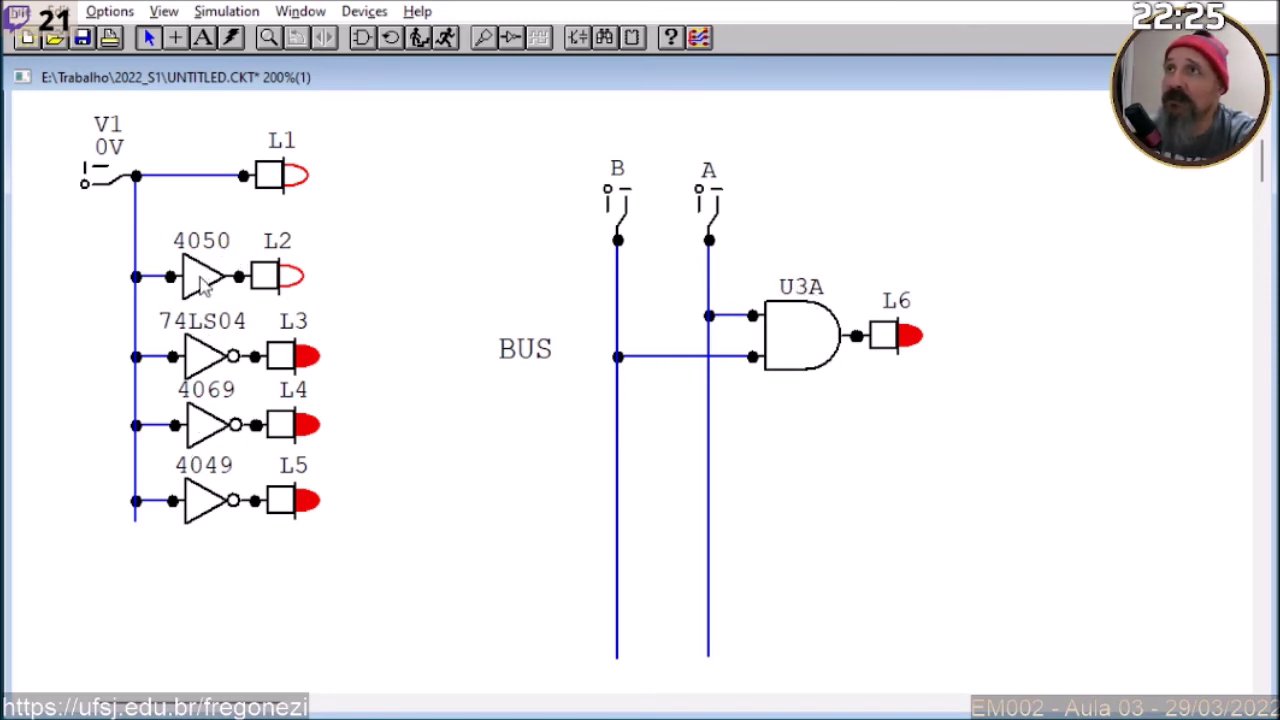
Step: Duplicate the AND gate twice, placing the two copies in a column below the original
{"action": "left_click", "coordinate": [792, 350]}
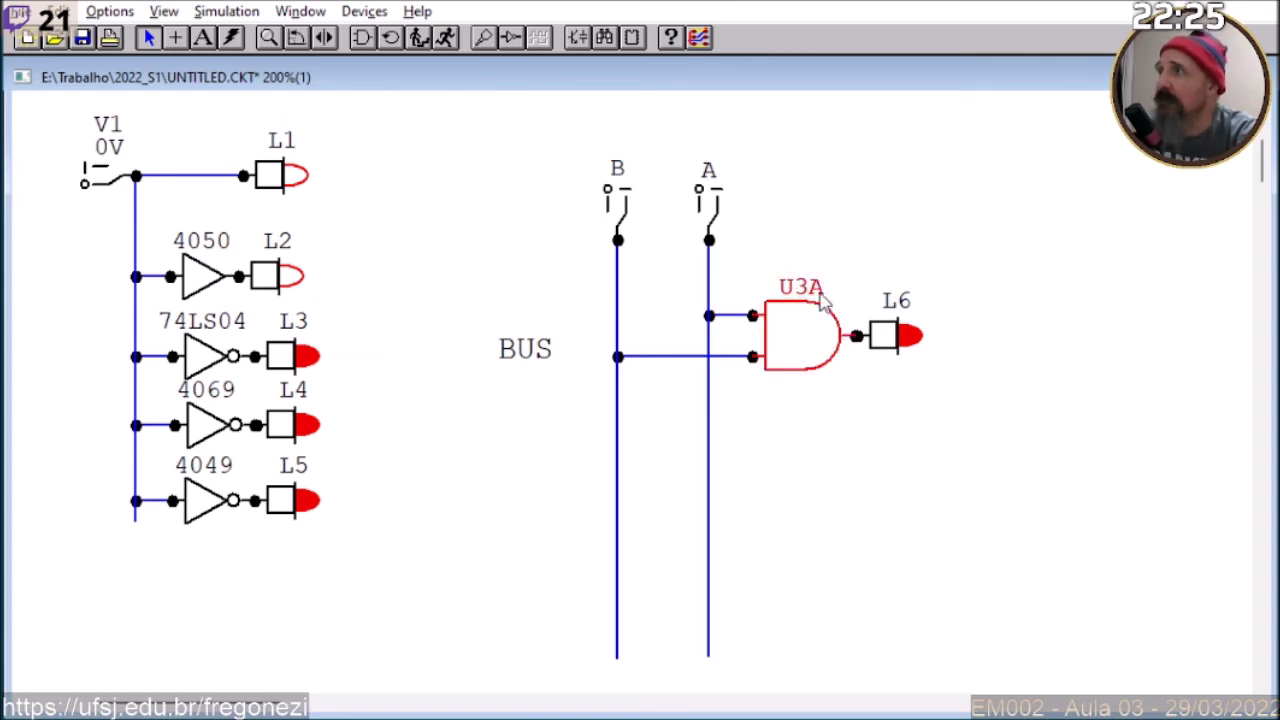
{"action": "right_click", "coordinate": [803, 331]}
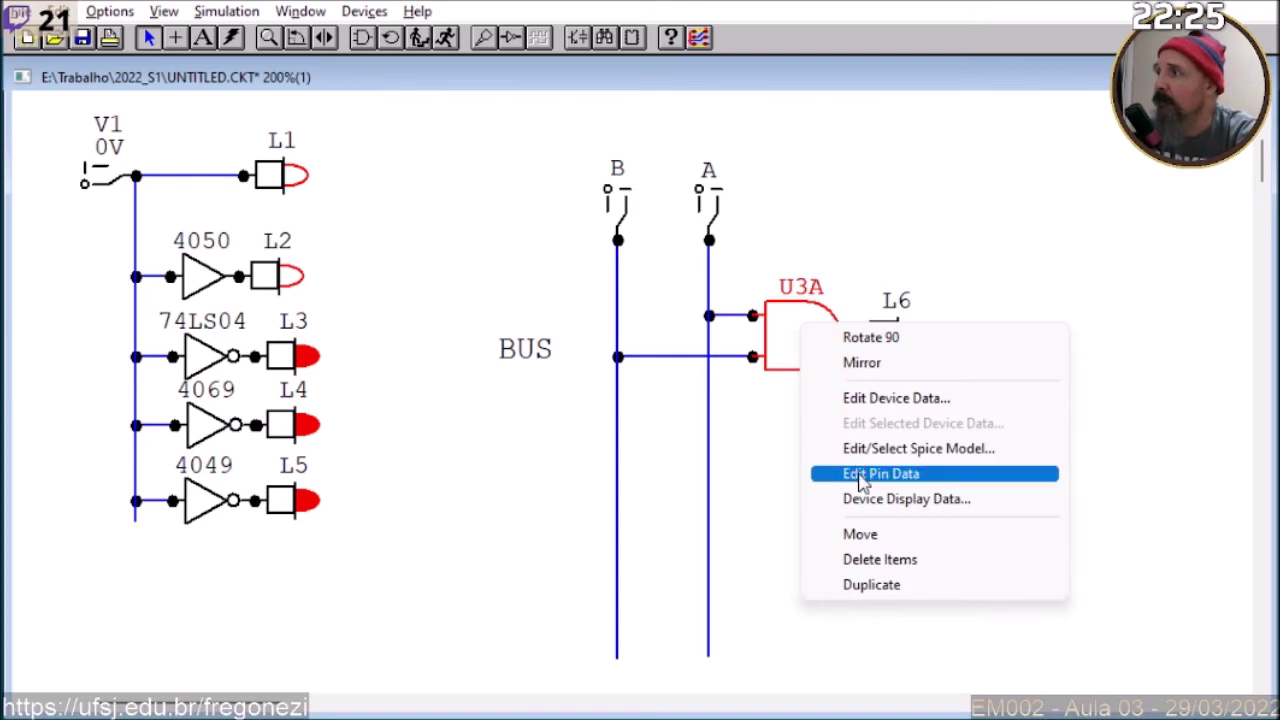
{"action": "left_click", "coordinate": [870, 585]}
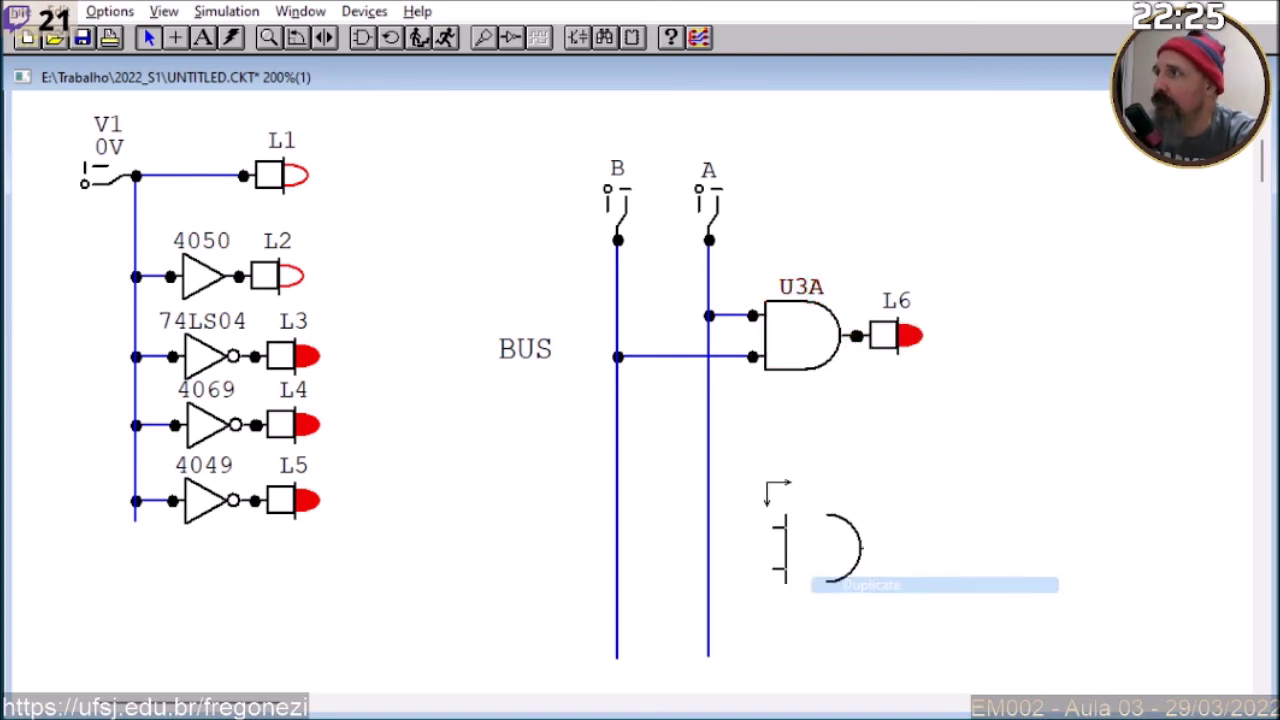
{"action": "left_click", "coordinate": [747, 390]}
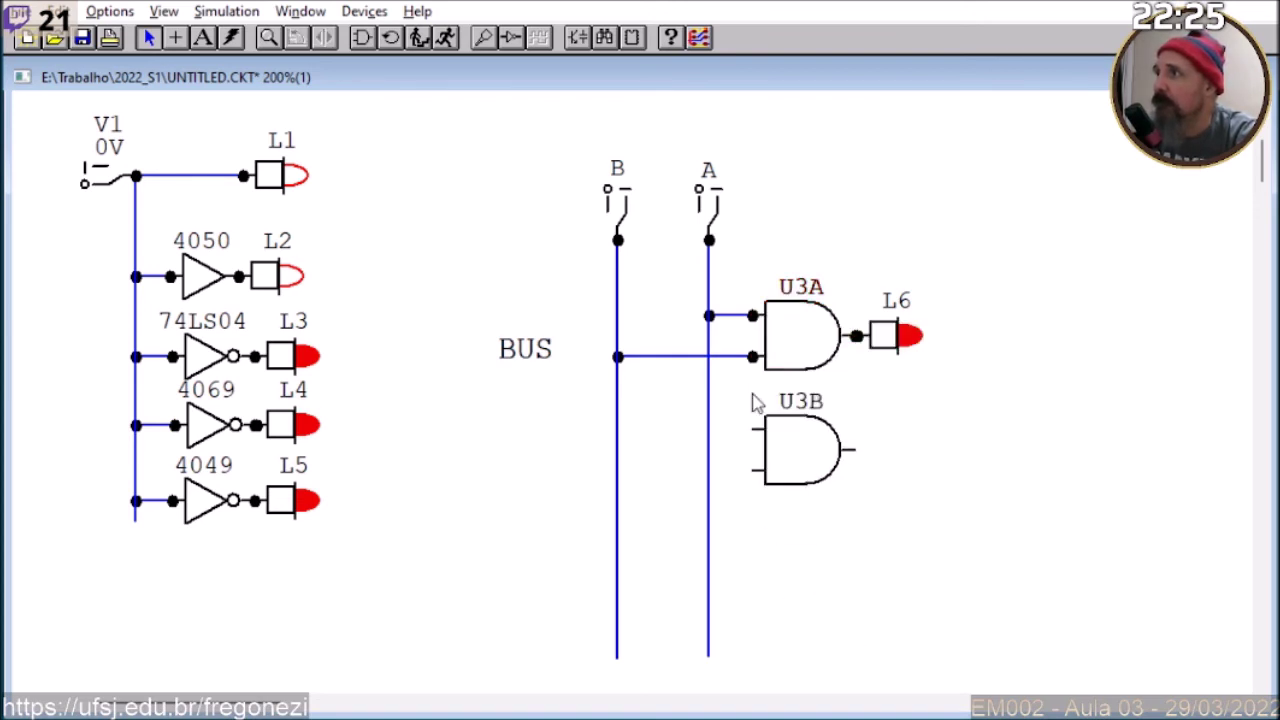
{"action": "right_click", "coordinate": [805, 437]}
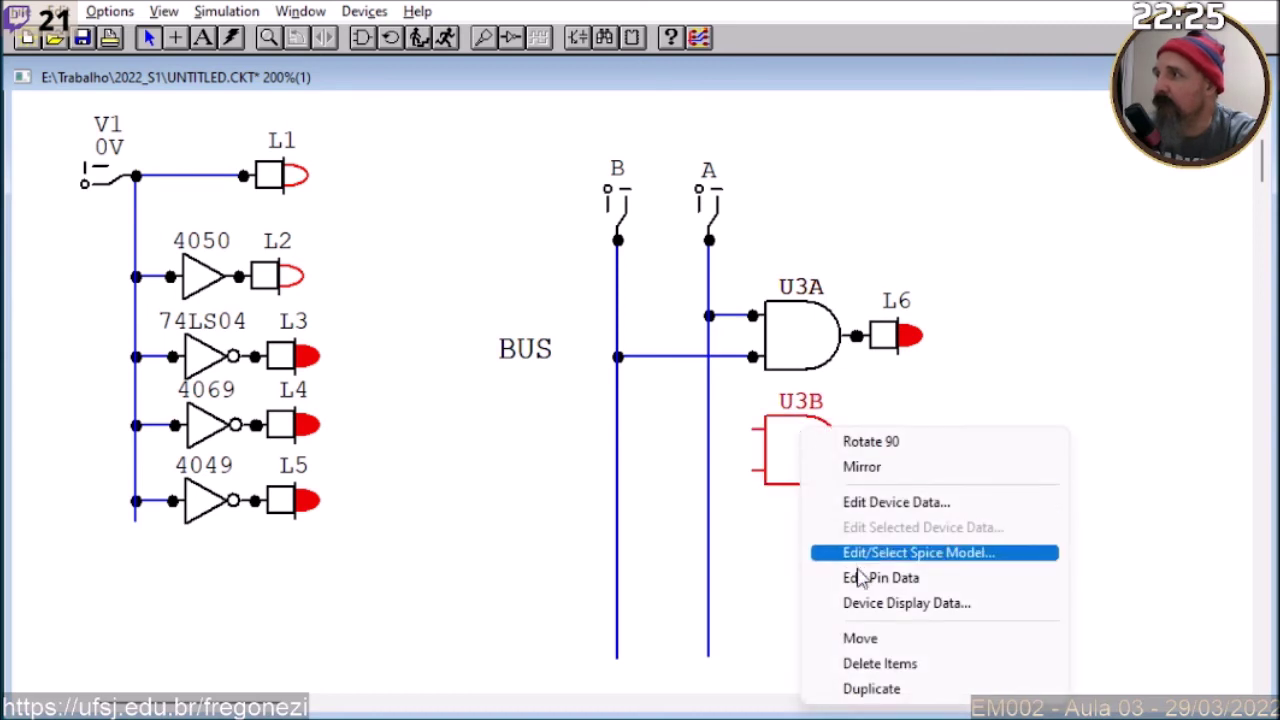
{"action": "left_click", "coordinate": [870, 690]}
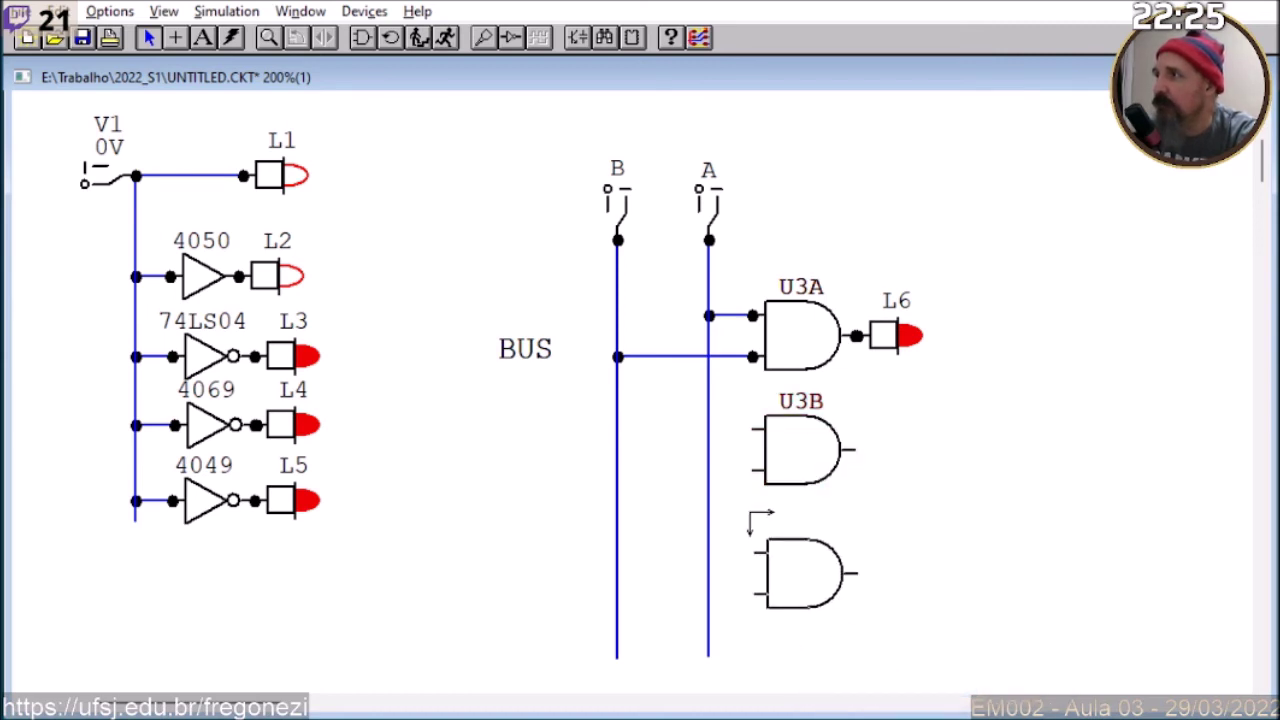
{"action": "left_click", "coordinate": [781, 574]}
Step: Duplicate the lowest AND gate and move the copy to the end of the gate column
{"action": "right_click", "coordinate": [781, 574]}
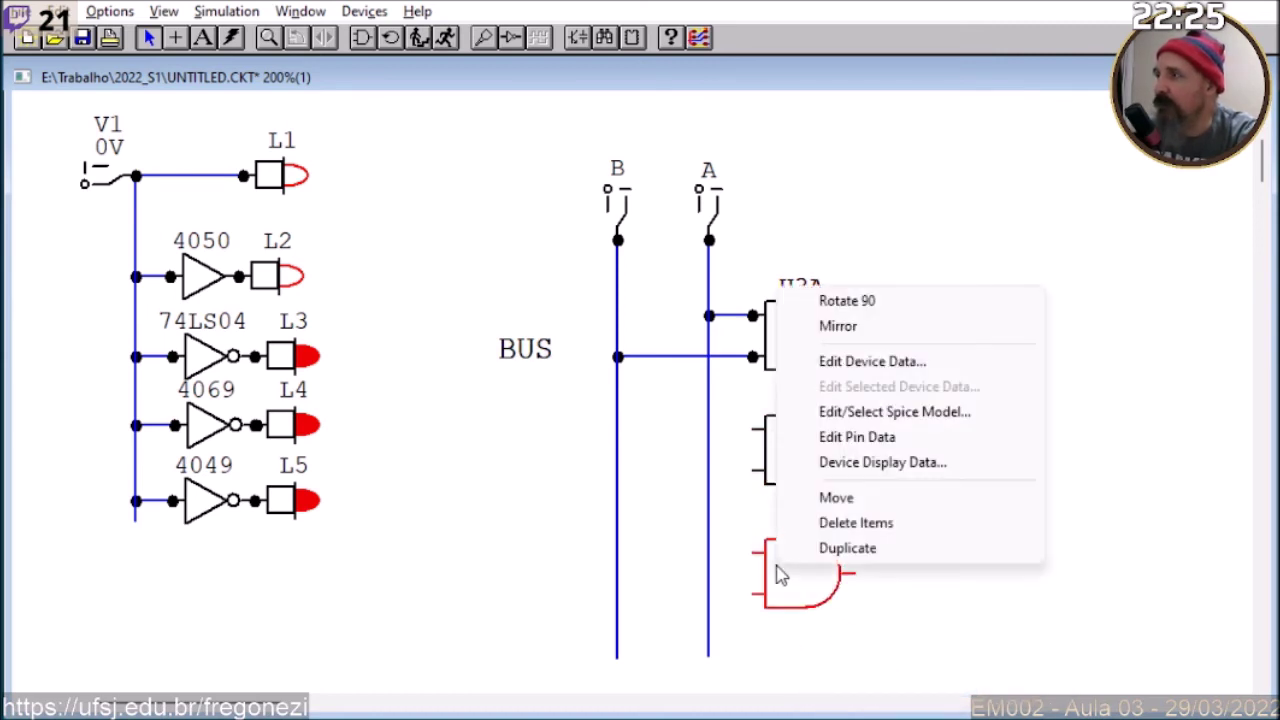
{"action": "left_click", "coordinate": [838, 547]}
{"action": "left_click", "coordinate": [972, 272]}
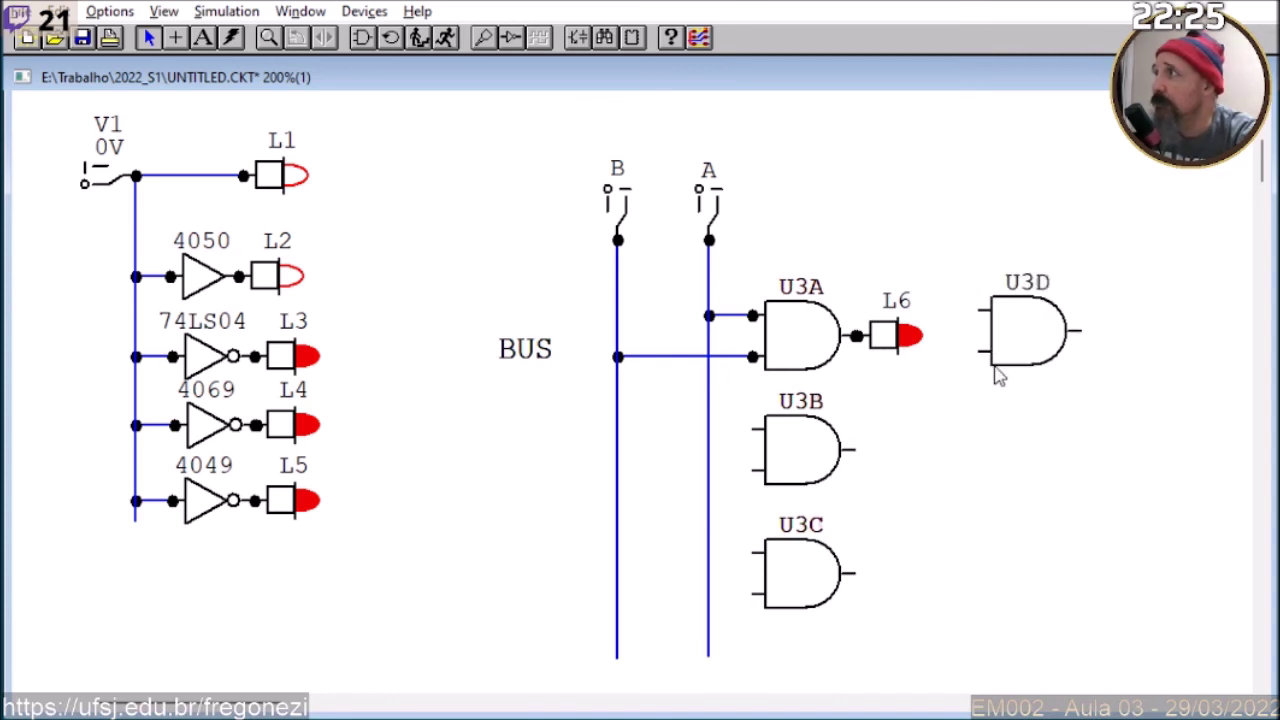
{"action": "left_click_drag", "start_coordinate": [1016, 318], "coordinate": [782, 670]}
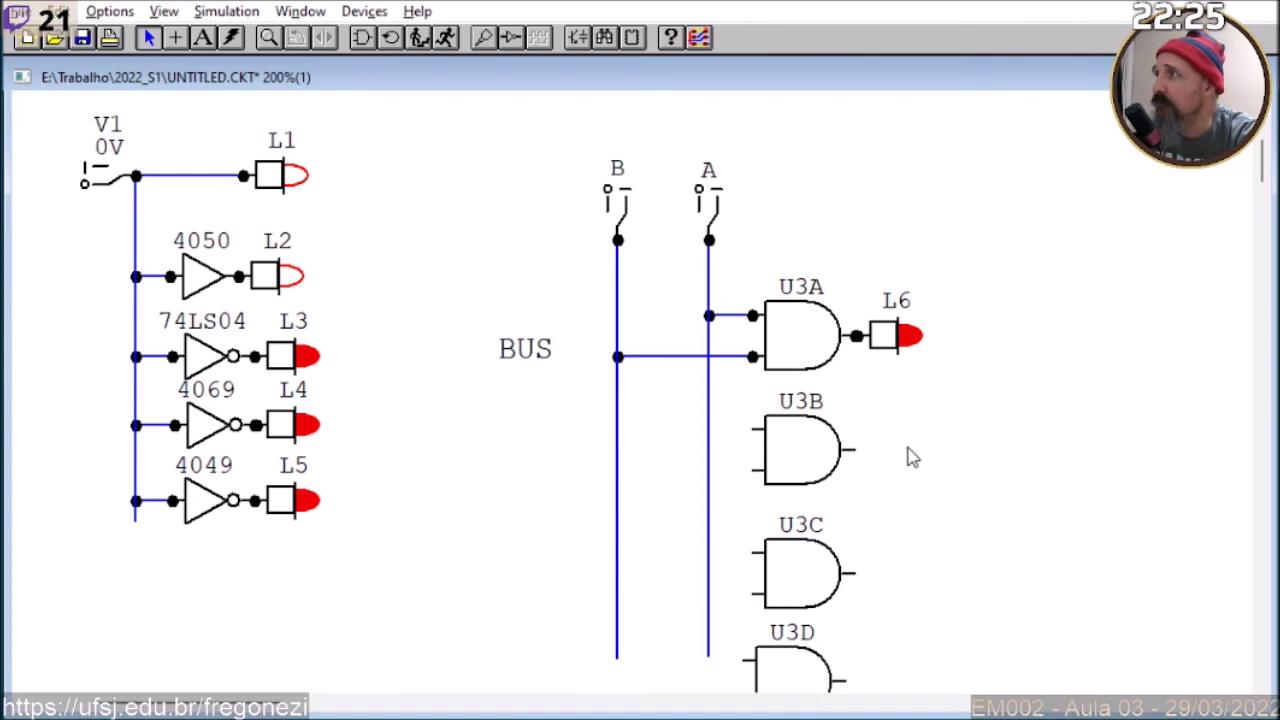
Step: Duplicate AND gate U3D, place the fifth gate beyond logic display L6, and delete it again
{"action": "right_click", "coordinate": [802, 668]}
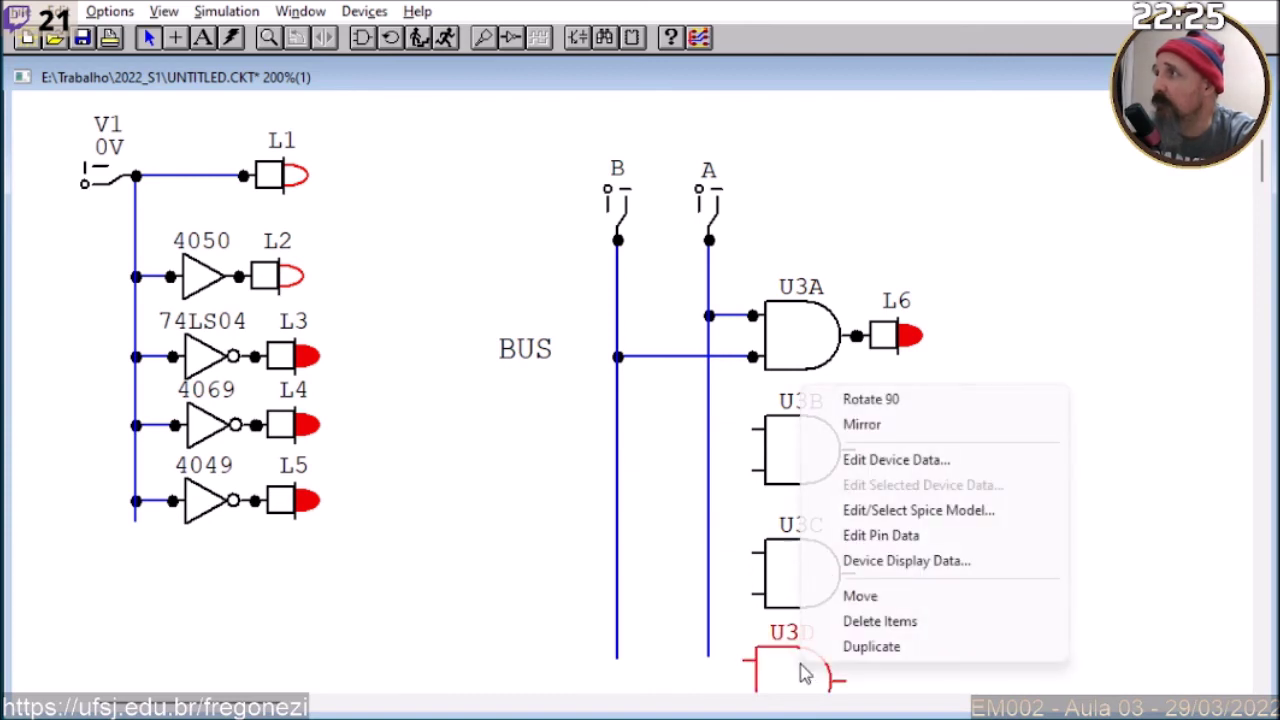
{"action": "left_click", "coordinate": [870, 646]}
{"action": "left_click", "coordinate": [1004, 283]}
{"action": "left_click", "coordinate": [1046, 323]}
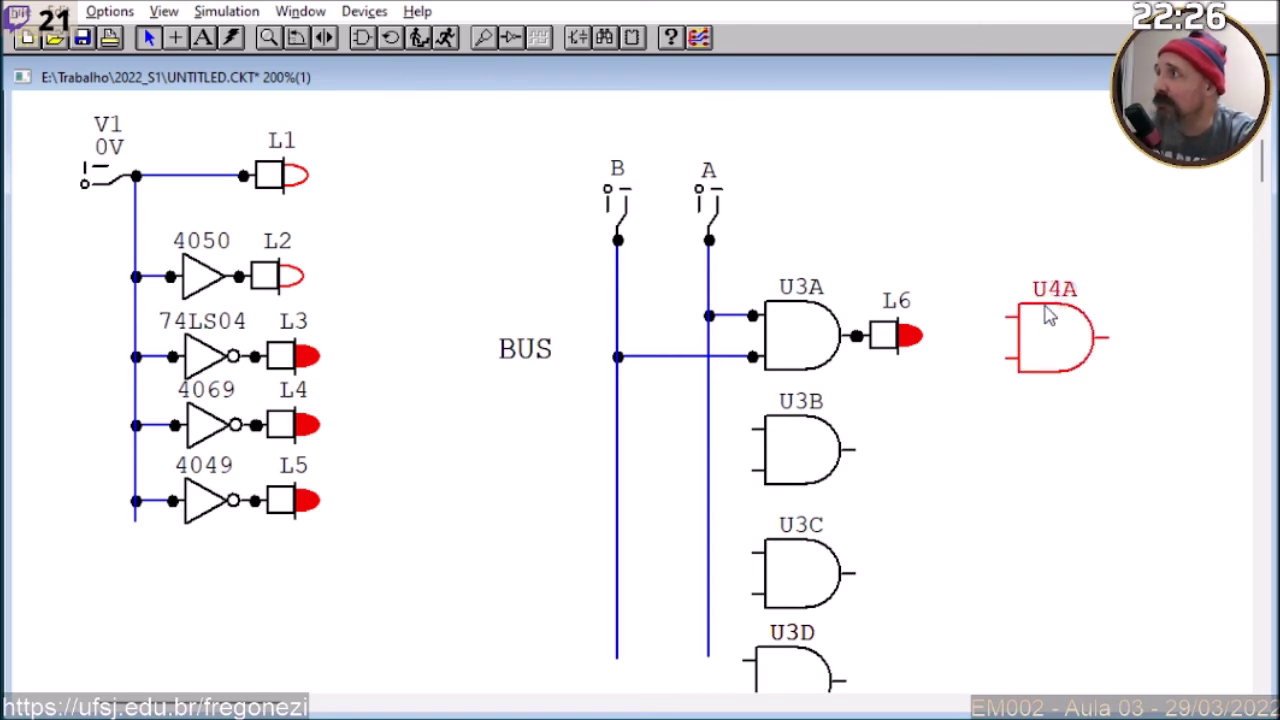
{"action": "key", "text": "Delete"}
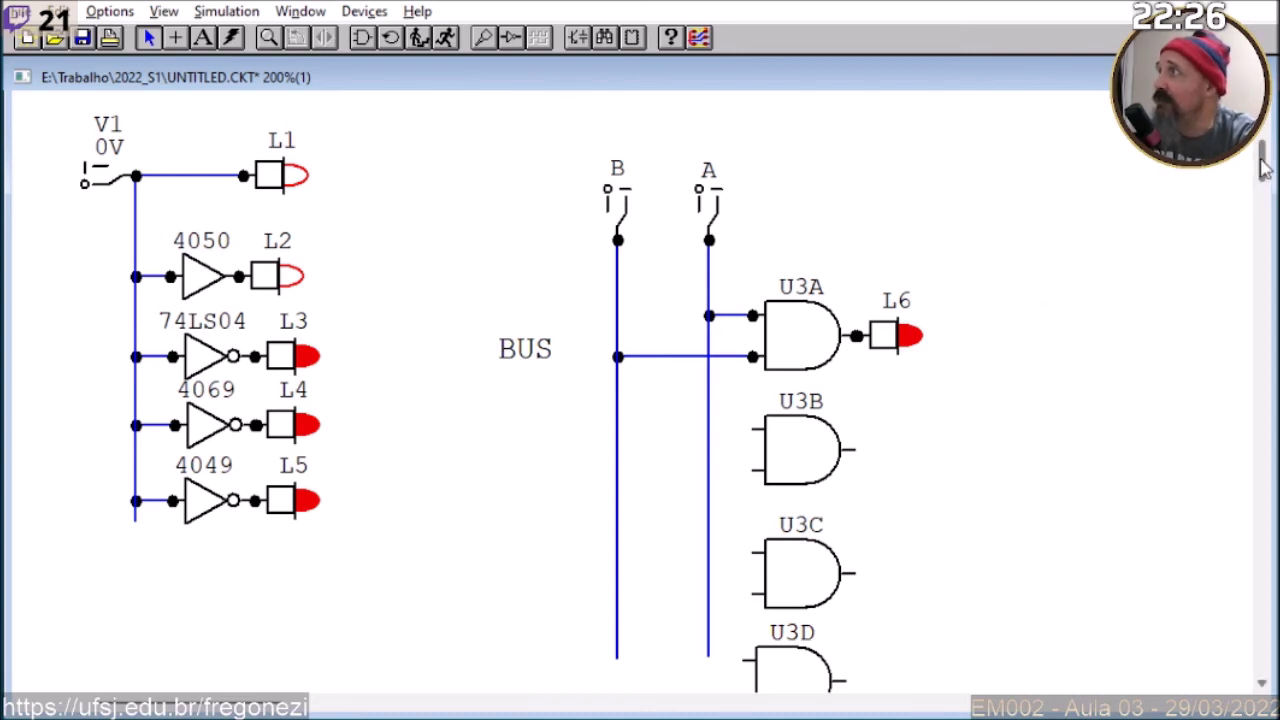
Step: Make the 74LS08 label-value of AND gate U3A visible and move it above the gate's designation
{"action": "scroll", "coordinate": [1262, 168], "scroll_direction": "down", "scroll_amount": 1}
{"action": "right_click", "coordinate": [798, 306]}
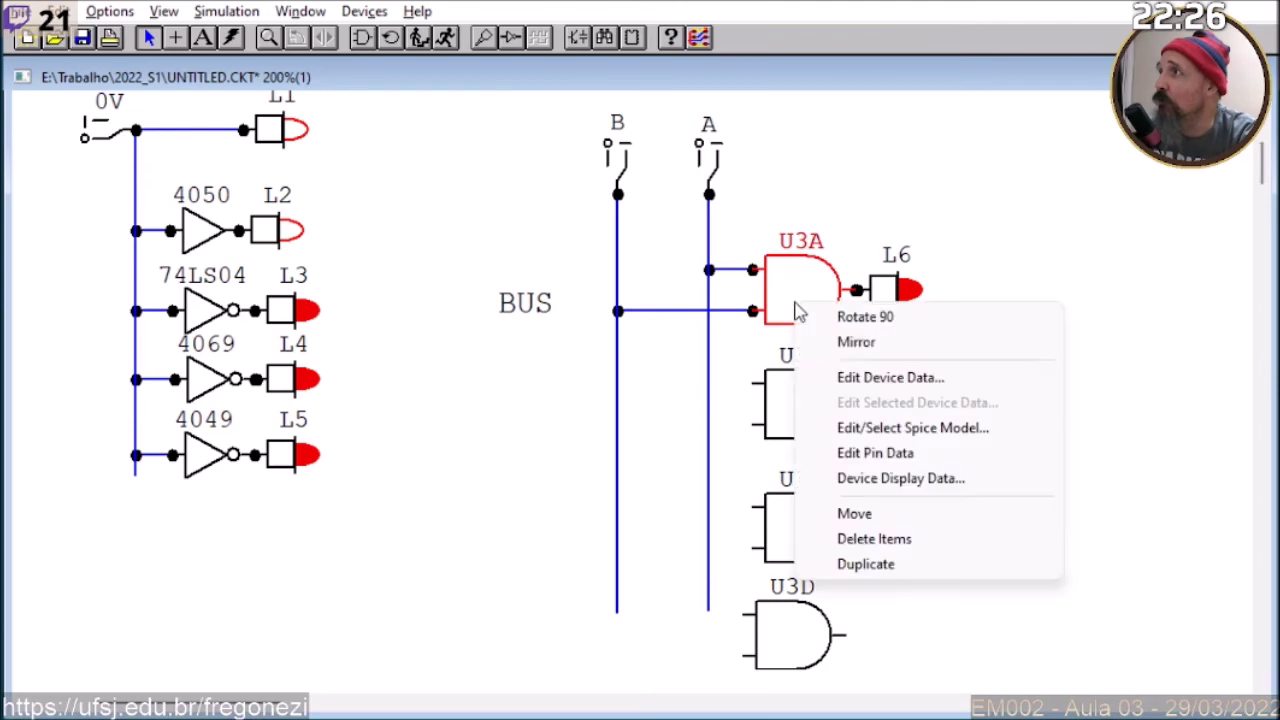
{"action": "left_click", "coordinate": [858, 377]}
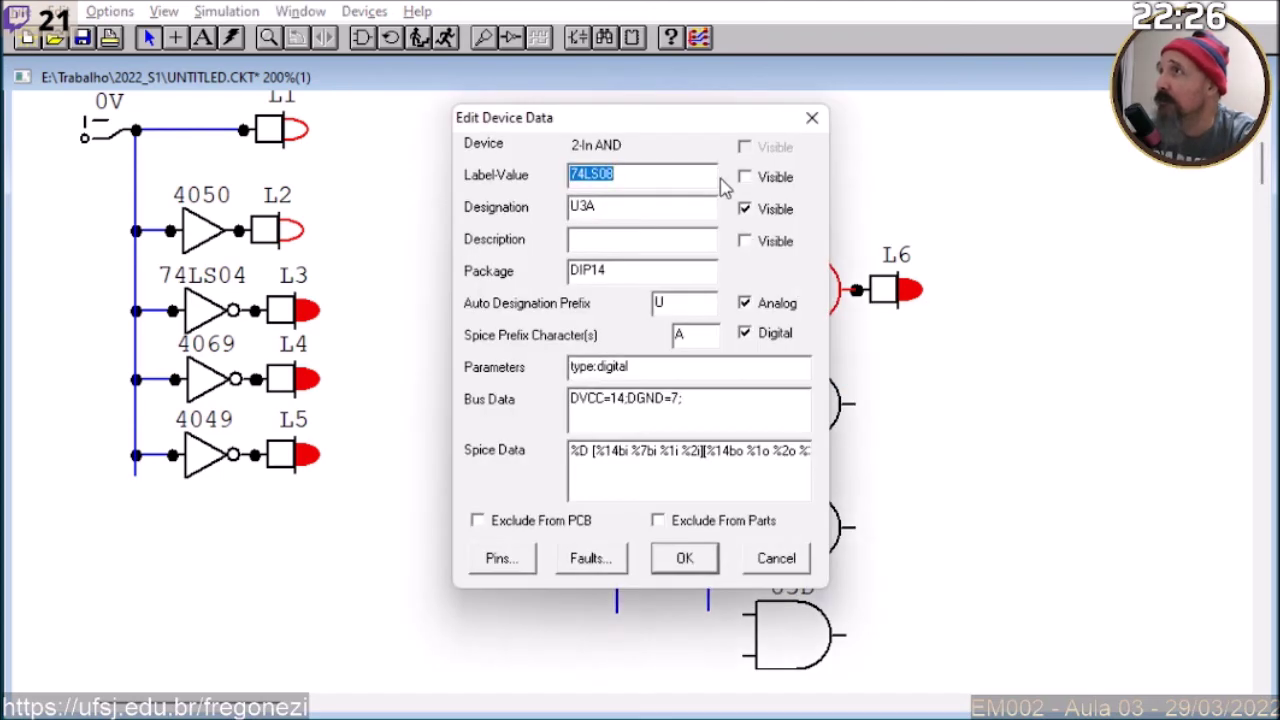
{"action": "left_click", "coordinate": [745, 177]}
{"action": "left_click", "coordinate": [686, 557]}
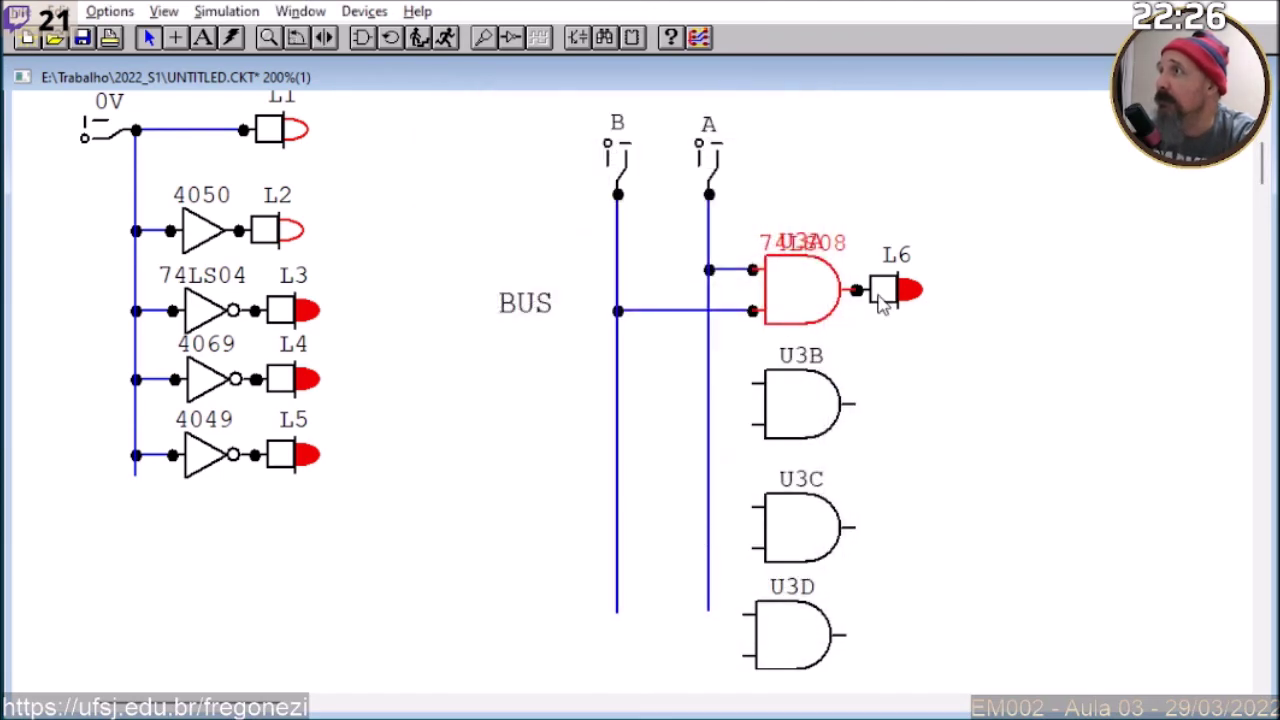
{"action": "left_click_drag", "start_coordinate": [834, 252], "coordinate": [836, 230]}
{"action": "left_click", "coordinate": [948, 378]}
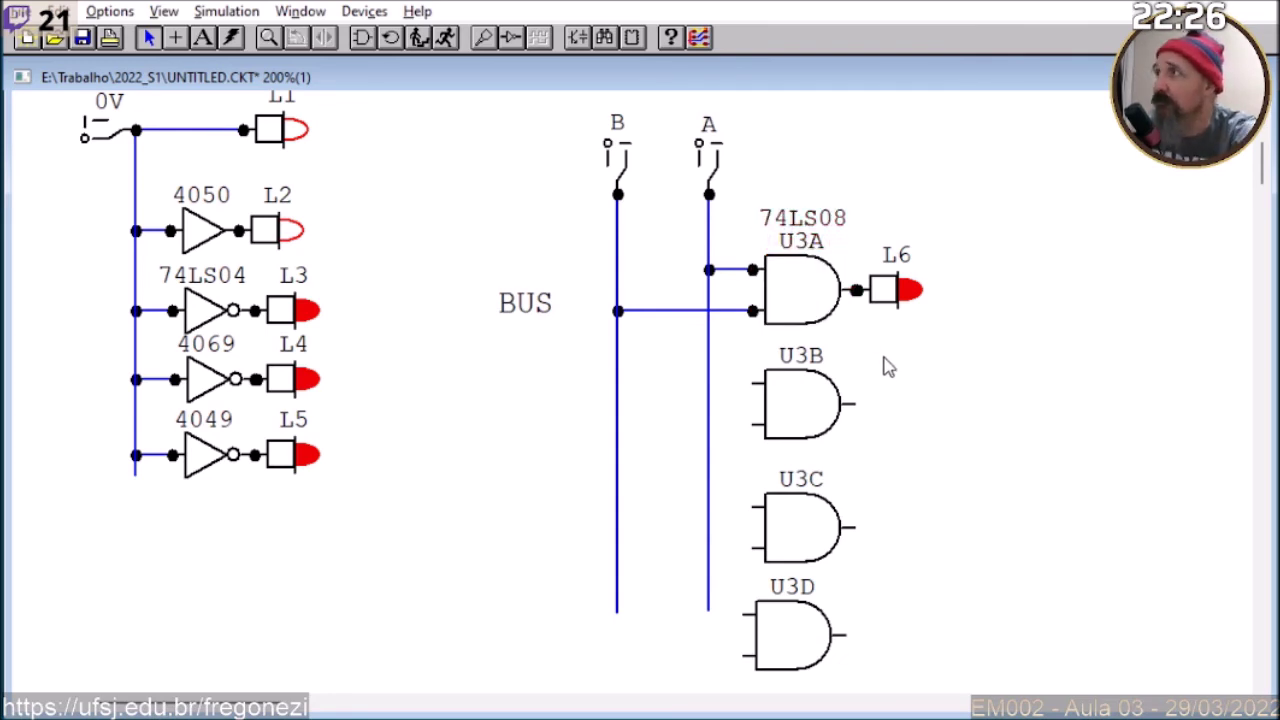
Step: Examine the package and the other device data entries of AND gate U3A without changing them
{"action": "right_click", "coordinate": [805, 304]}
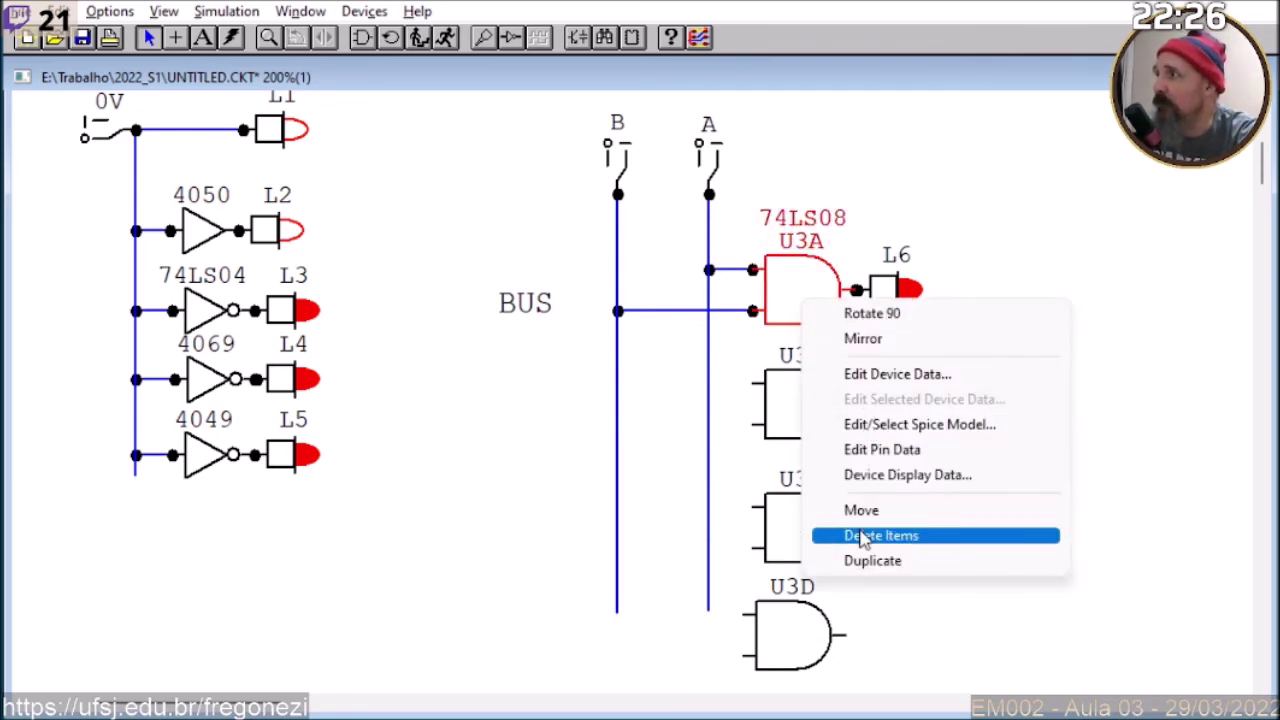
{"action": "left_click", "coordinate": [870, 379]}
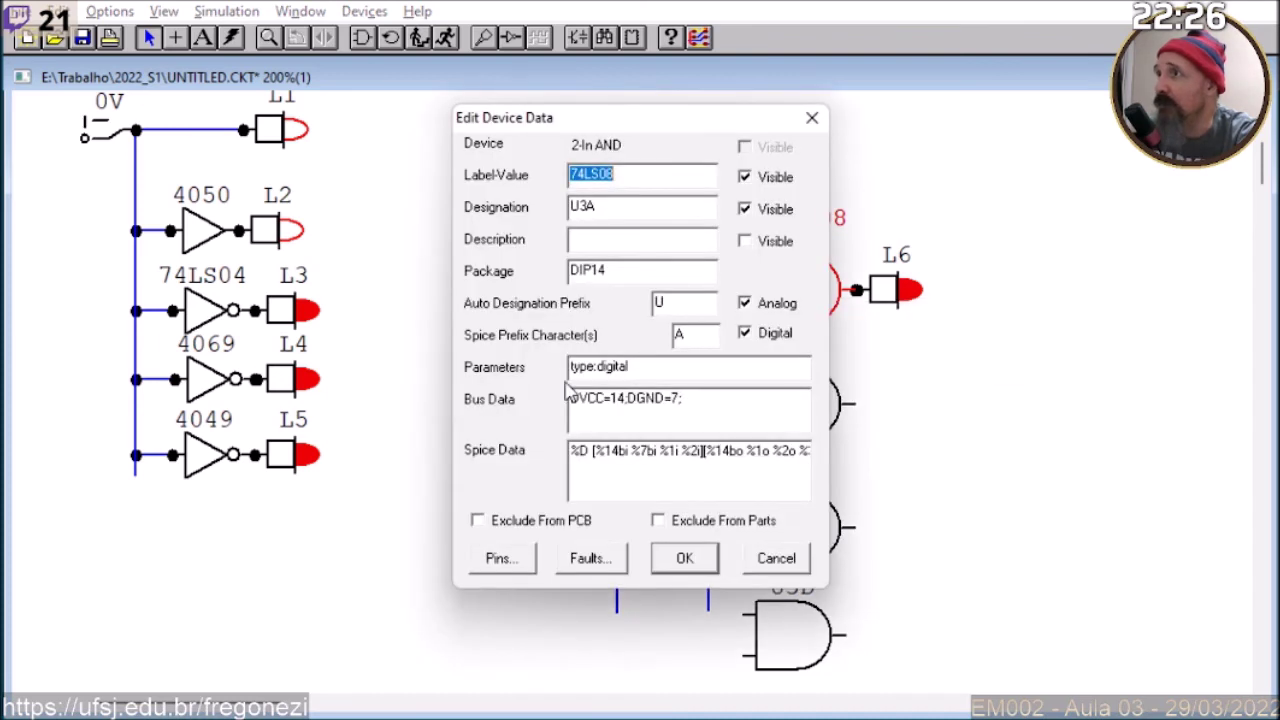
{"action": "mouse_move", "coordinate": [609, 276]}
{"action": "left_mouse_down"}
{"action": "mouse_move", "coordinate": [566, 280]}
{"action": "mouse_move", "coordinate": [587, 281]}
{"action": "left_mouse_up"}
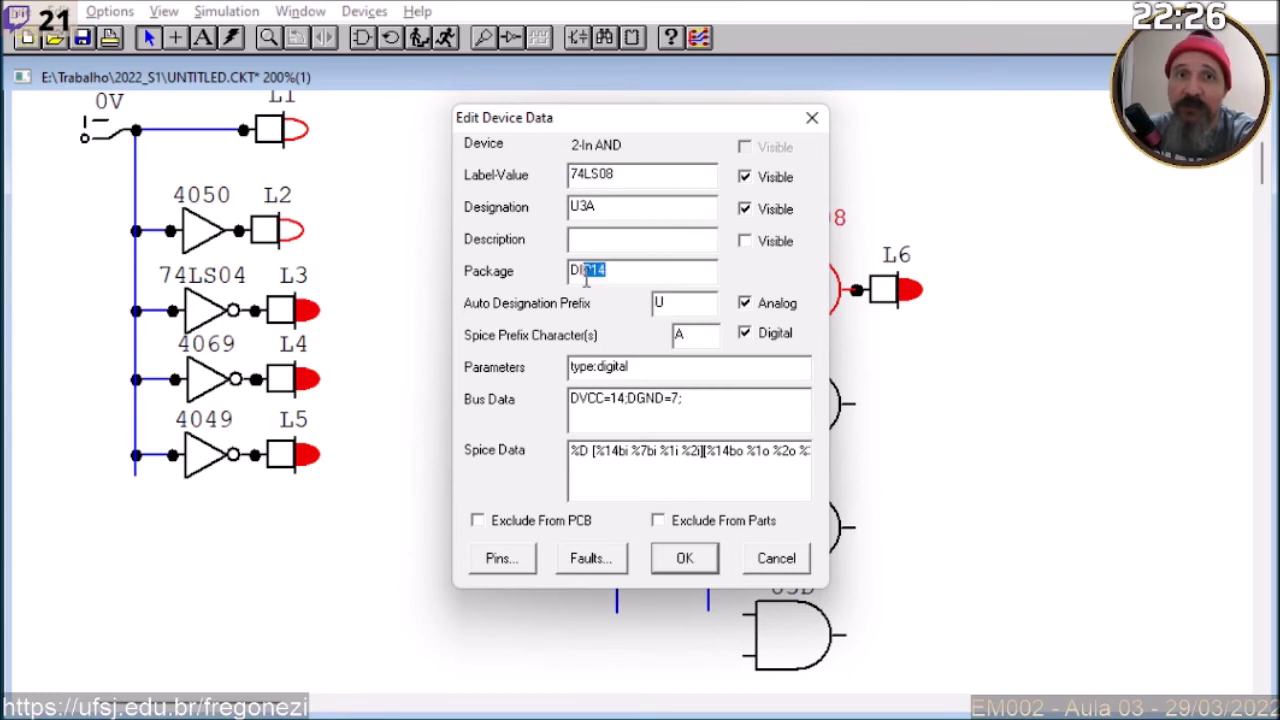
{"action": "double_click", "coordinate": [634, 277]}
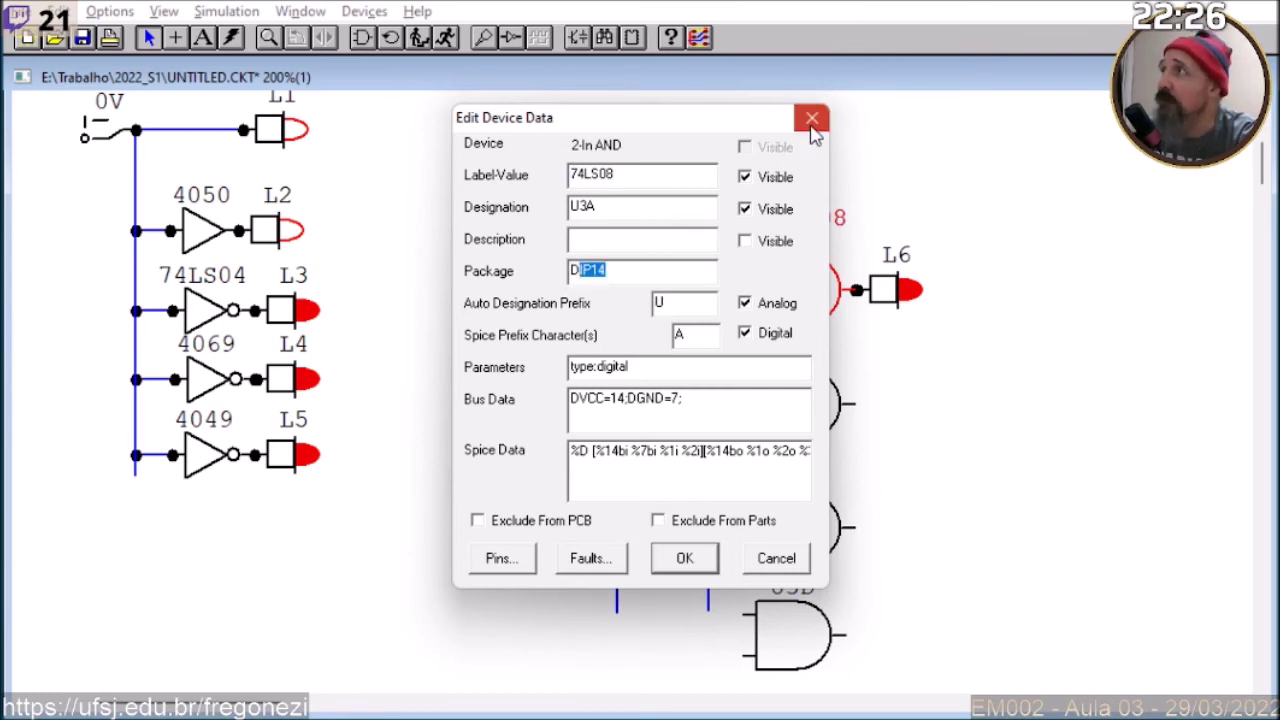
{"action": "left_click", "coordinate": [812, 118]}
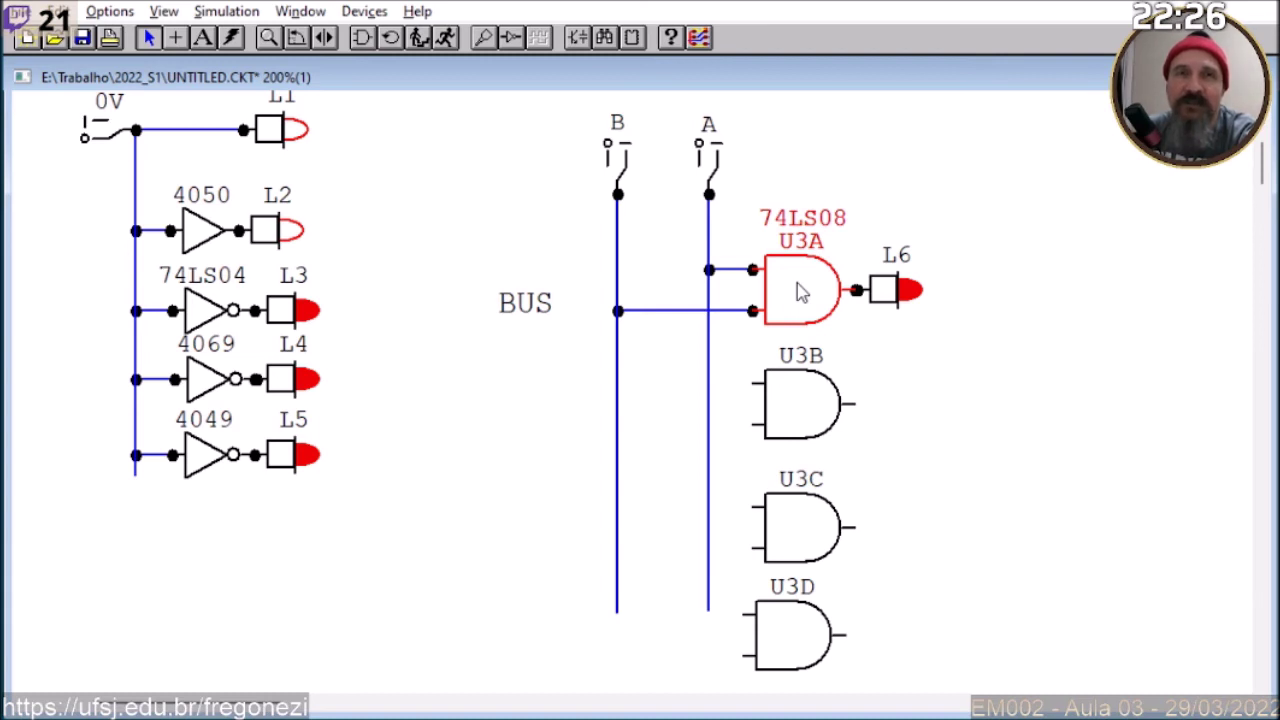
{"action": "left_click", "coordinate": [1178, 446]}
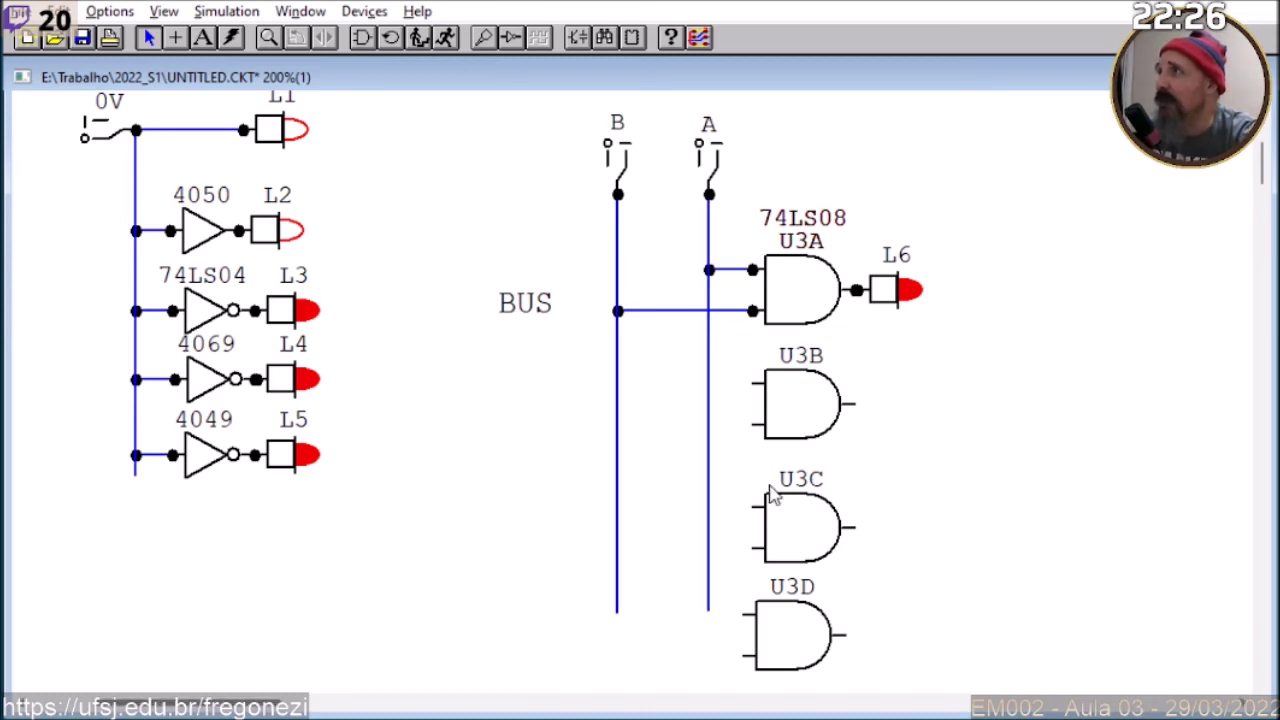
{"action": "right_click", "coordinate": [798, 291]}
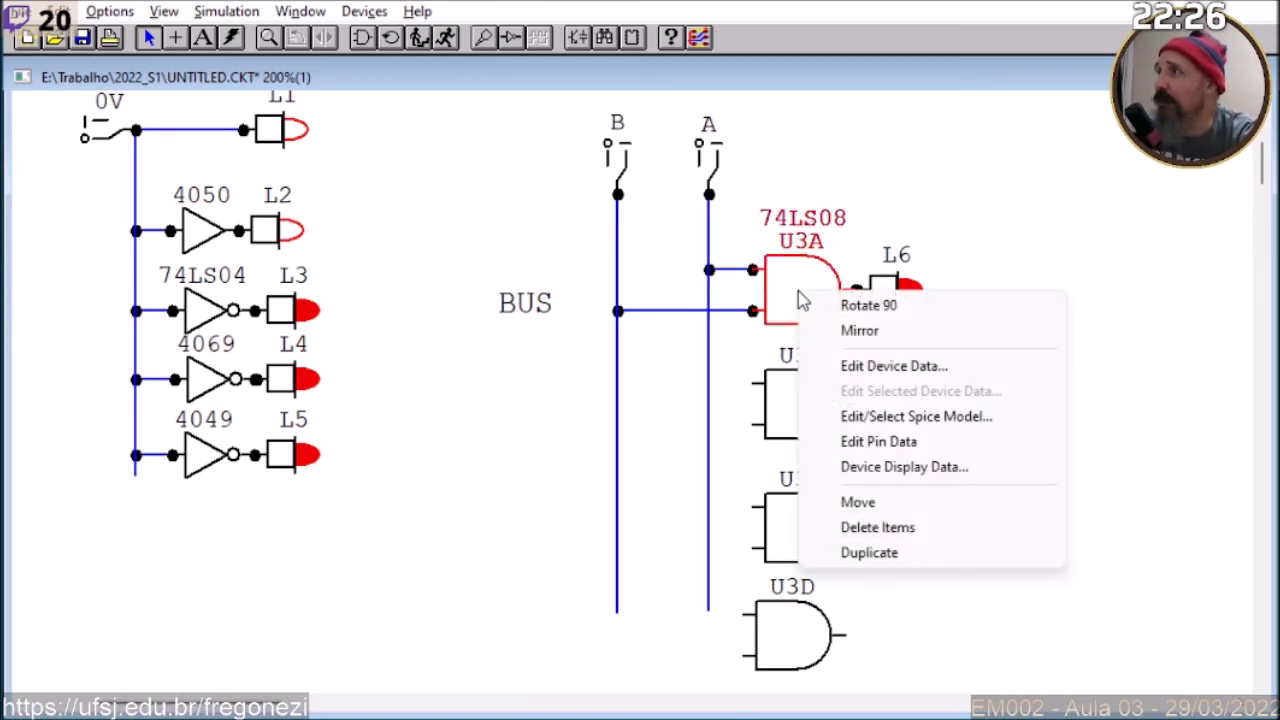
{"action": "left_click", "coordinate": [862, 368]}
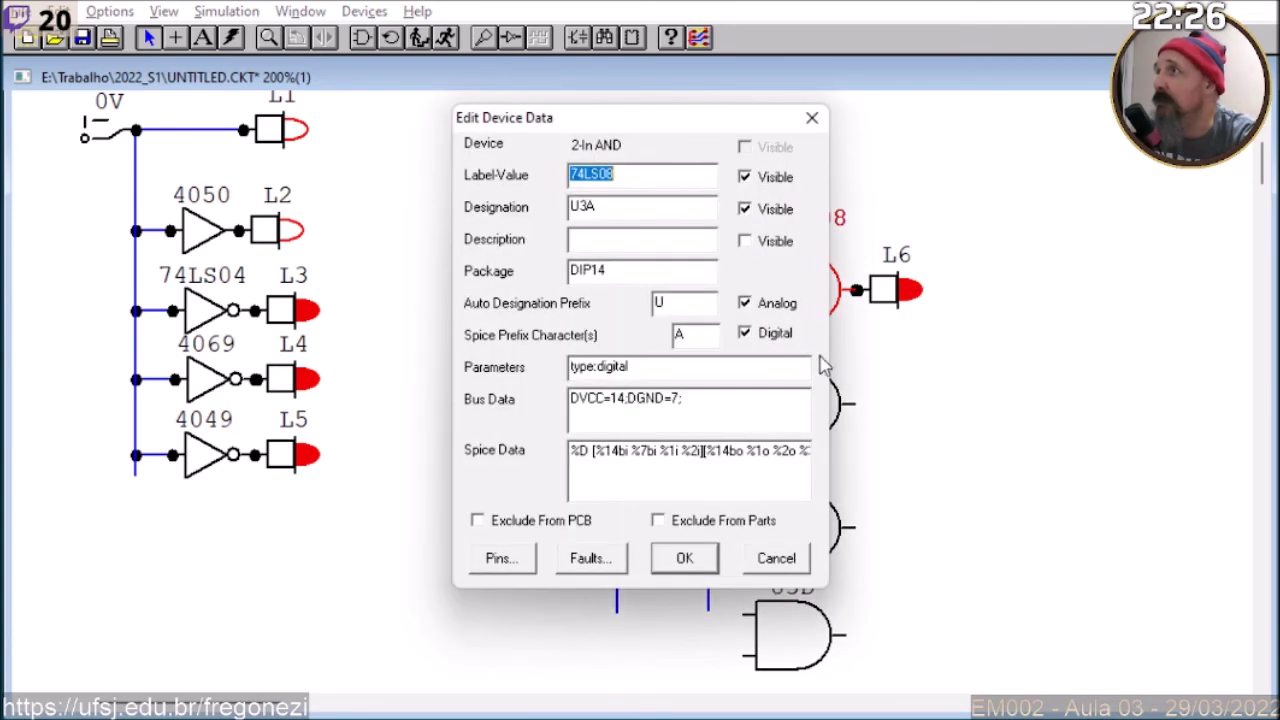
{"action": "left_click", "coordinate": [621, 264]}
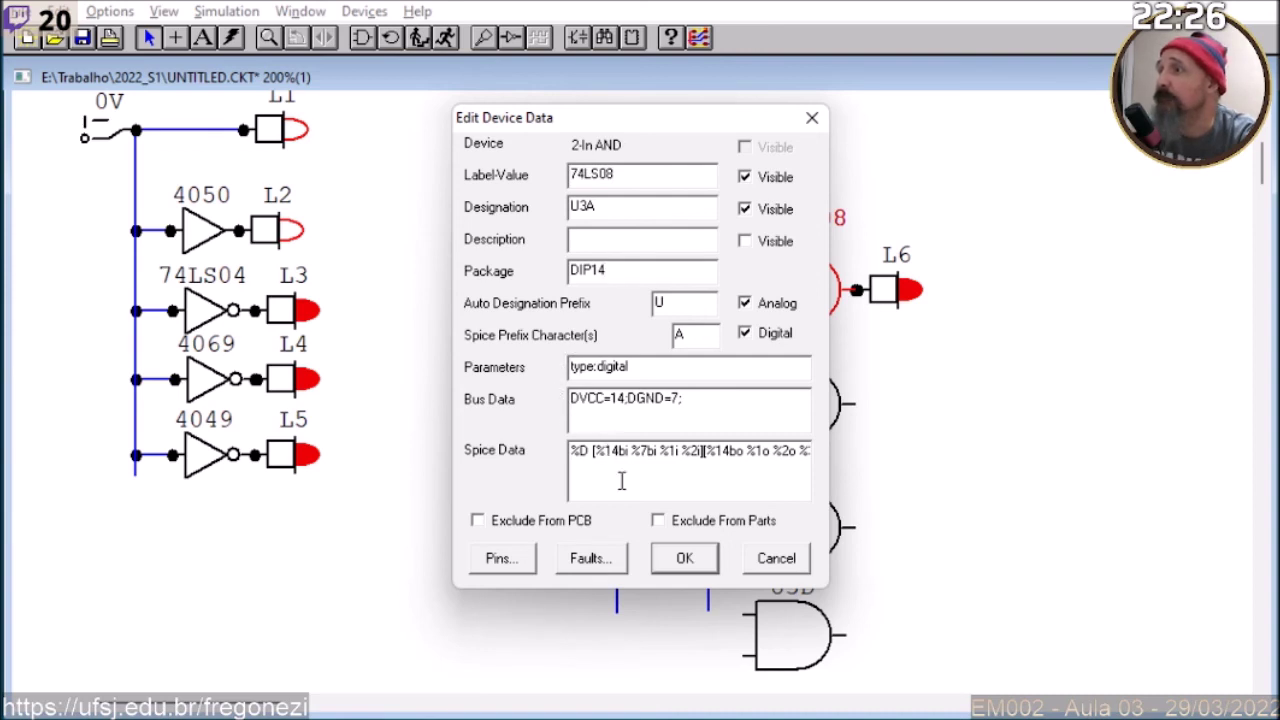
{"action": "left_click", "coordinate": [815, 117]}
Step: Show the pin designations of AND gate U3A on the schematic
{"action": "right_click", "coordinate": [792, 290]}
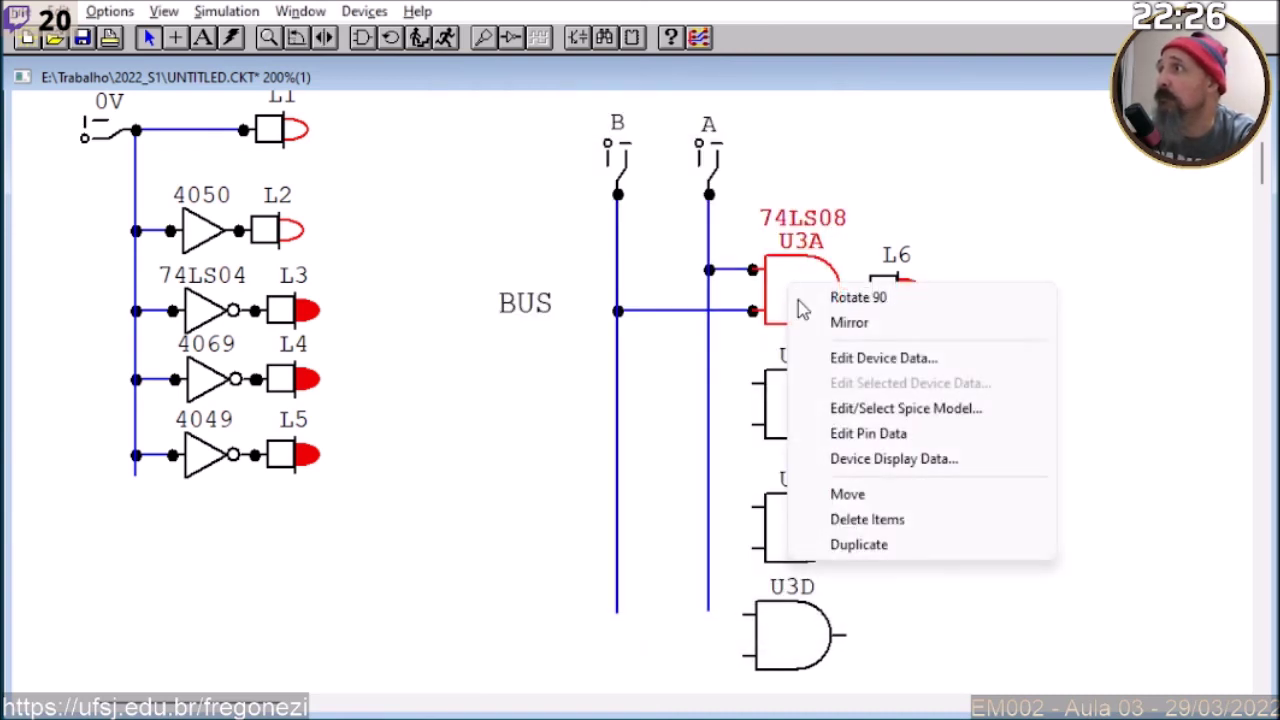
{"action": "left_click", "coordinate": [879, 440]}
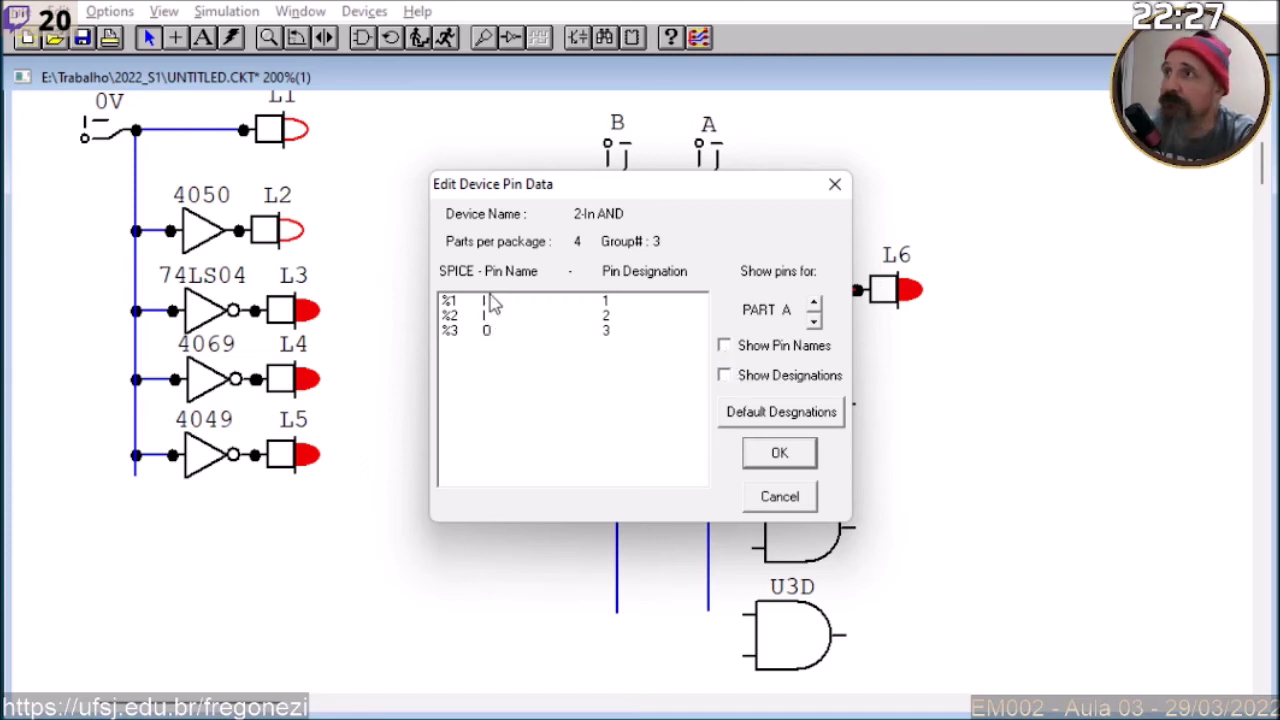
{"action": "left_click", "coordinate": [726, 377]}
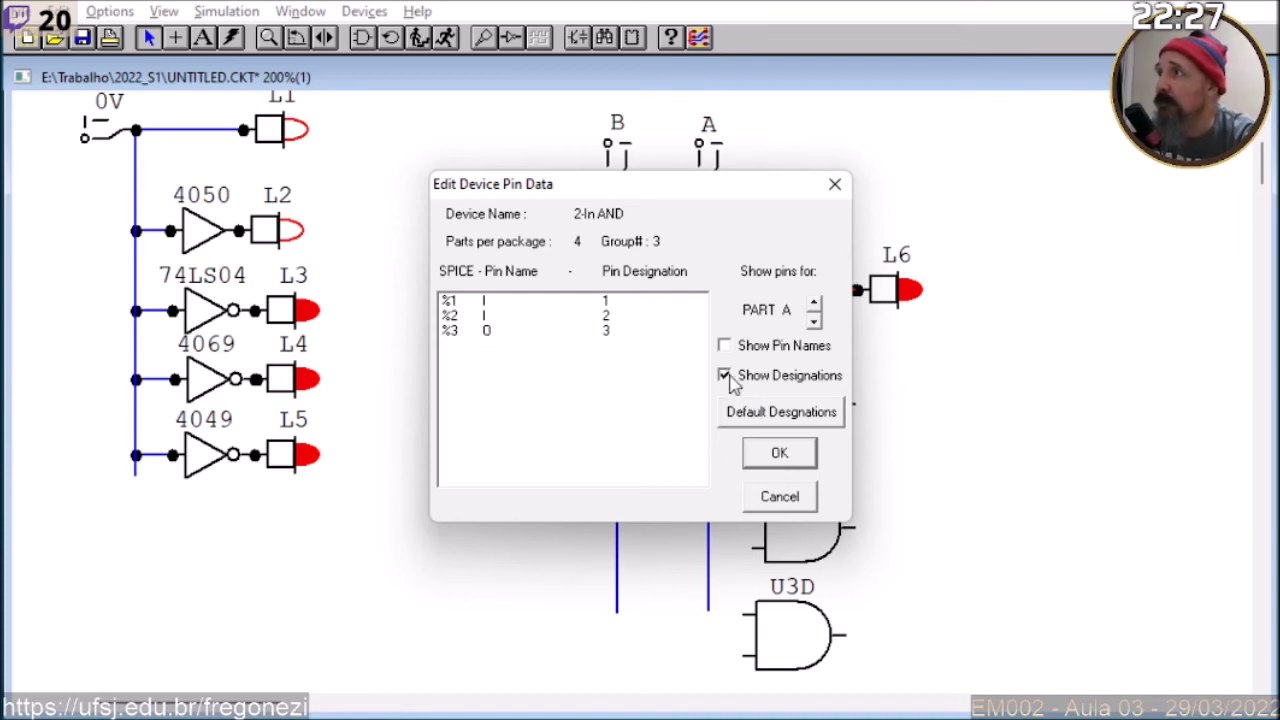
{"action": "left_click", "coordinate": [781, 455]}
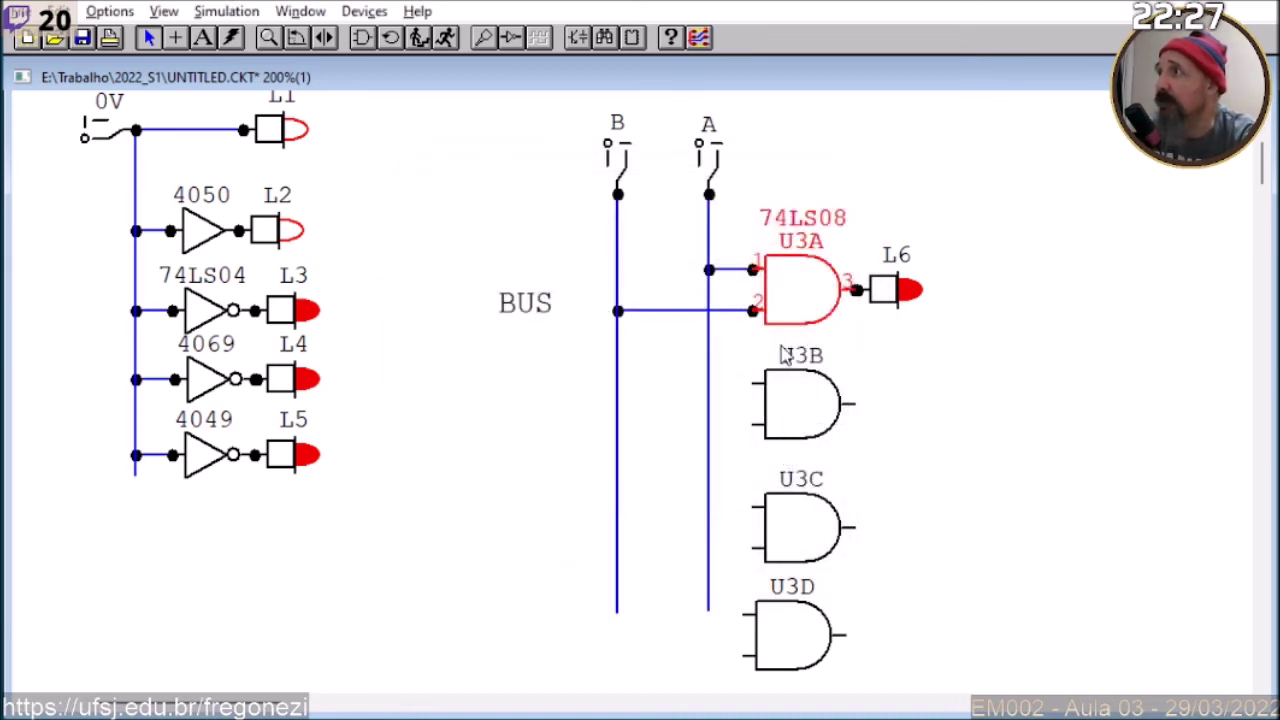
Step: Show the pin designations of AND gate U3B on the schematic
{"action": "right_click", "coordinate": [785, 428]}
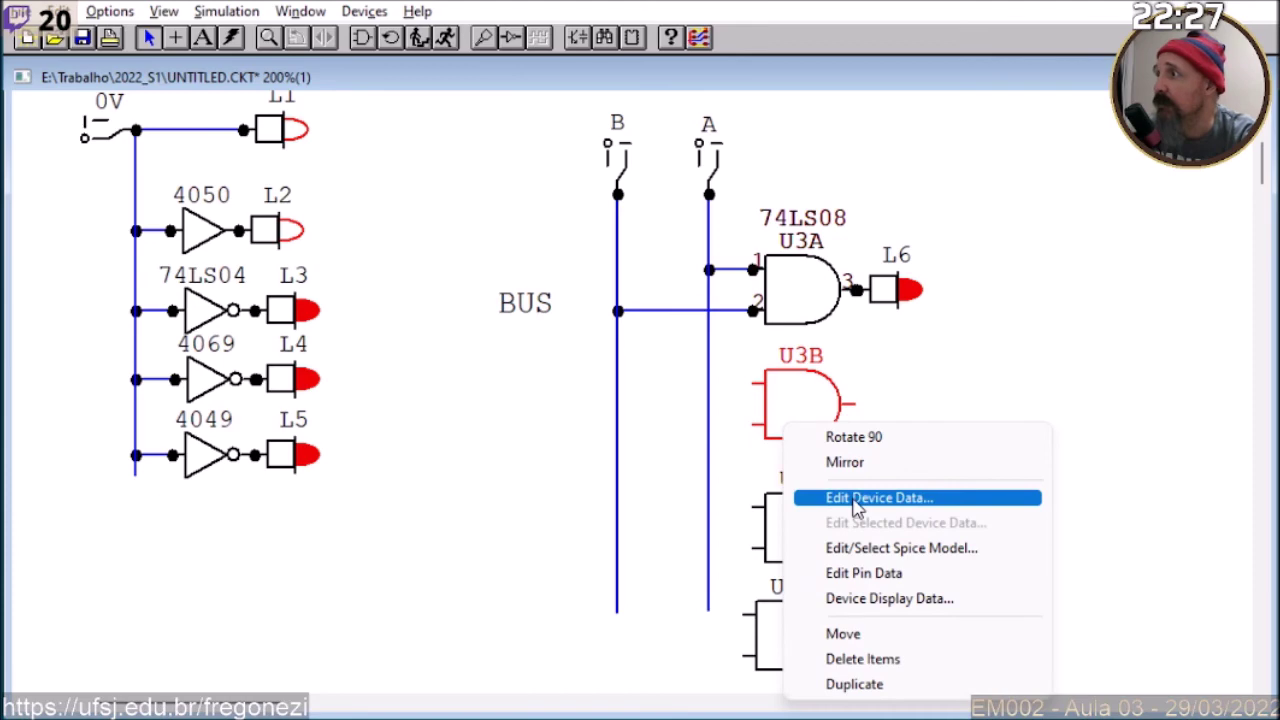
{"action": "left_click", "coordinate": [860, 572]}
{"action": "left_click", "coordinate": [726, 376]}
{"action": "left_click", "coordinate": [787, 508]}
Step: Show the pin designations of AND gate U3C on the schematic
{"action": "right_click", "coordinate": [803, 537]}
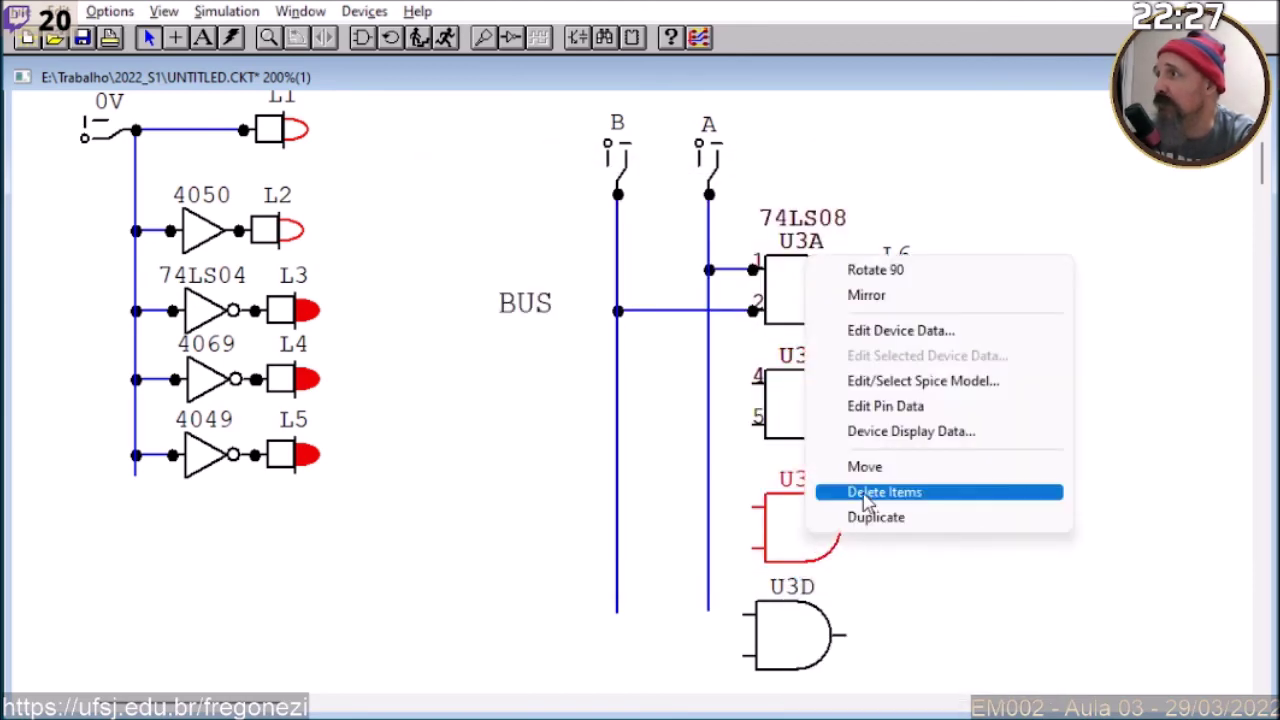
{"action": "left_click", "coordinate": [885, 406]}
{"action": "left_click", "coordinate": [726, 376]}
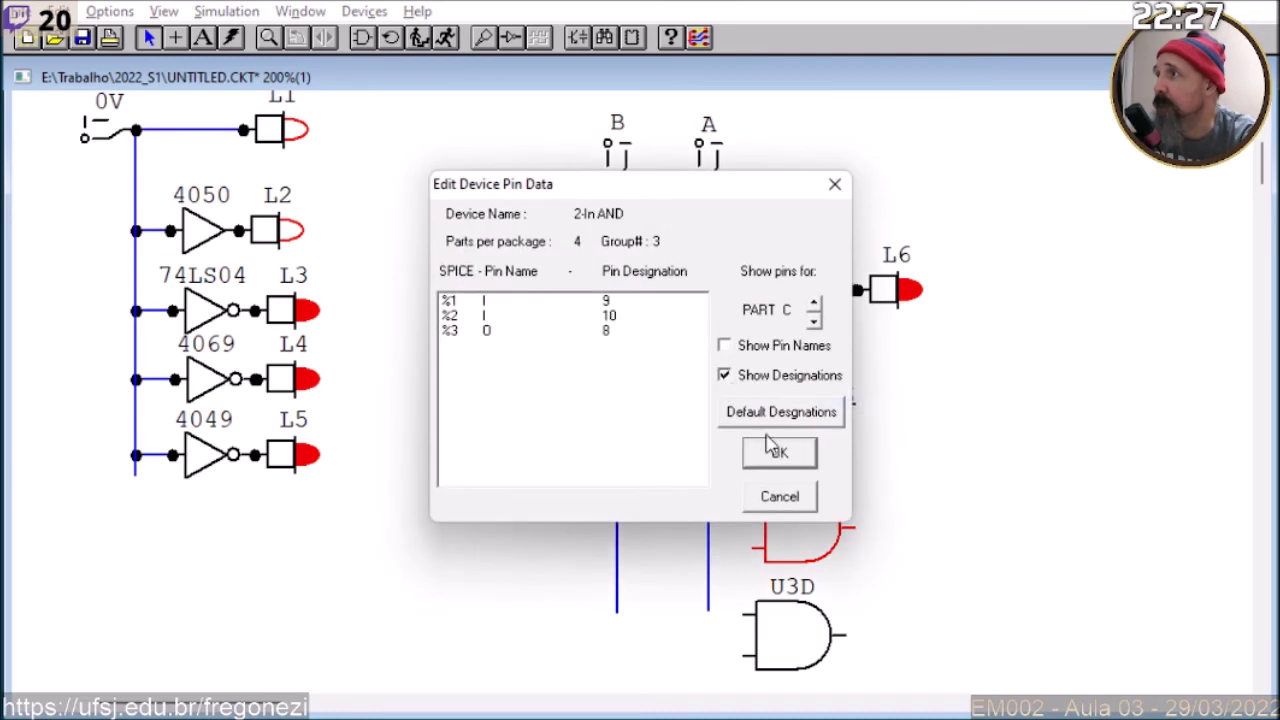
{"action": "left_click", "coordinate": [770, 452]}
Step: Show the pin designations of AND gate U3D and shift the gate into line with the gates above it
{"action": "right_click", "coordinate": [791, 626]}
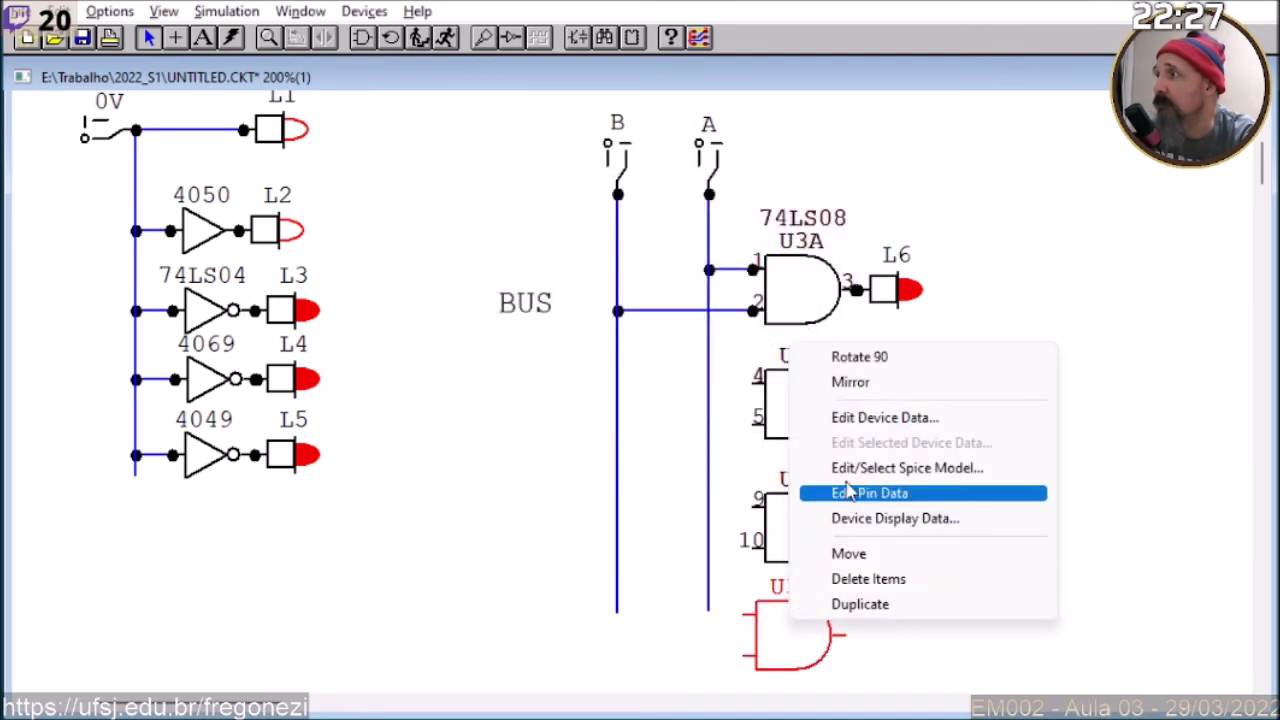
{"action": "left_click", "coordinate": [860, 493]}
{"action": "left_click", "coordinate": [724, 375]}
{"action": "left_click", "coordinate": [776, 460]}
{"action": "left_click", "coordinate": [962, 450]}
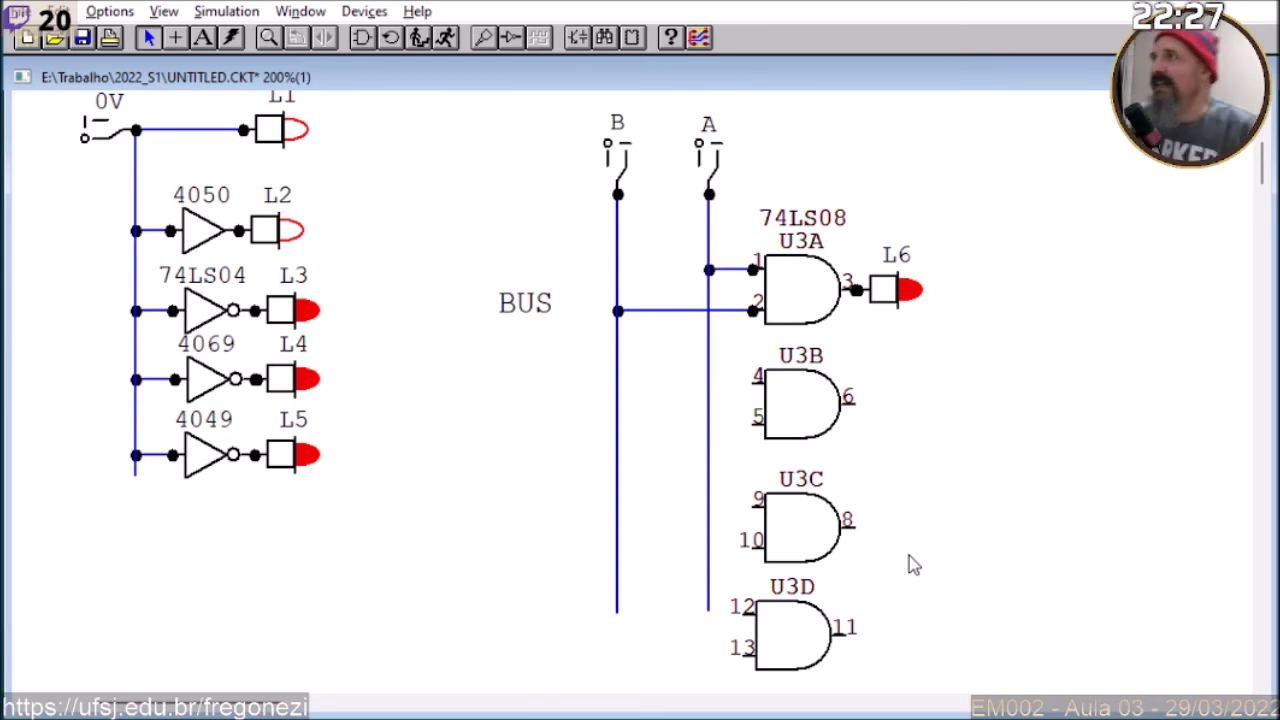
{"action": "mouse_move", "coordinate": [791, 651]}
{"action": "left_mouse_down"}
{"action": "mouse_move", "coordinate": [803, 651]}
{"action": "mouse_move", "coordinate": [794, 643]}
{"action": "left_mouse_up"}
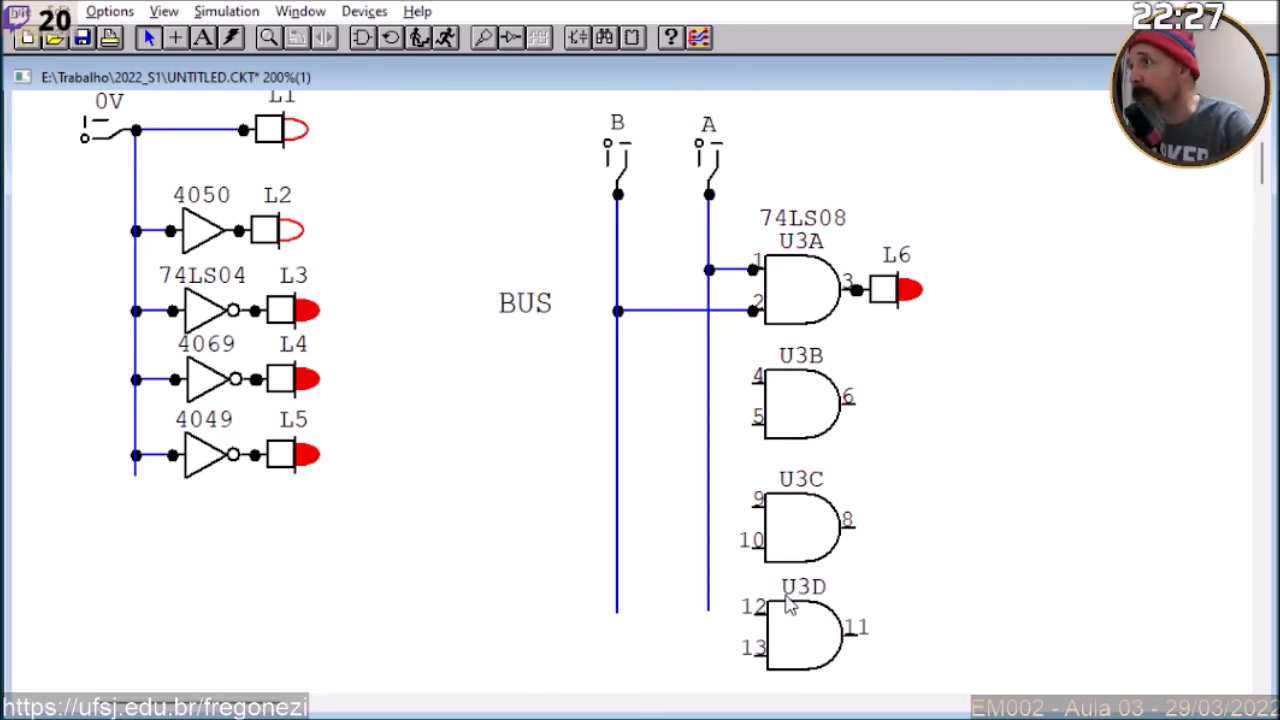
{"action": "left_click", "coordinate": [783, 628]}
{"action": "left_click", "coordinate": [784, 535], "text": "shift"}
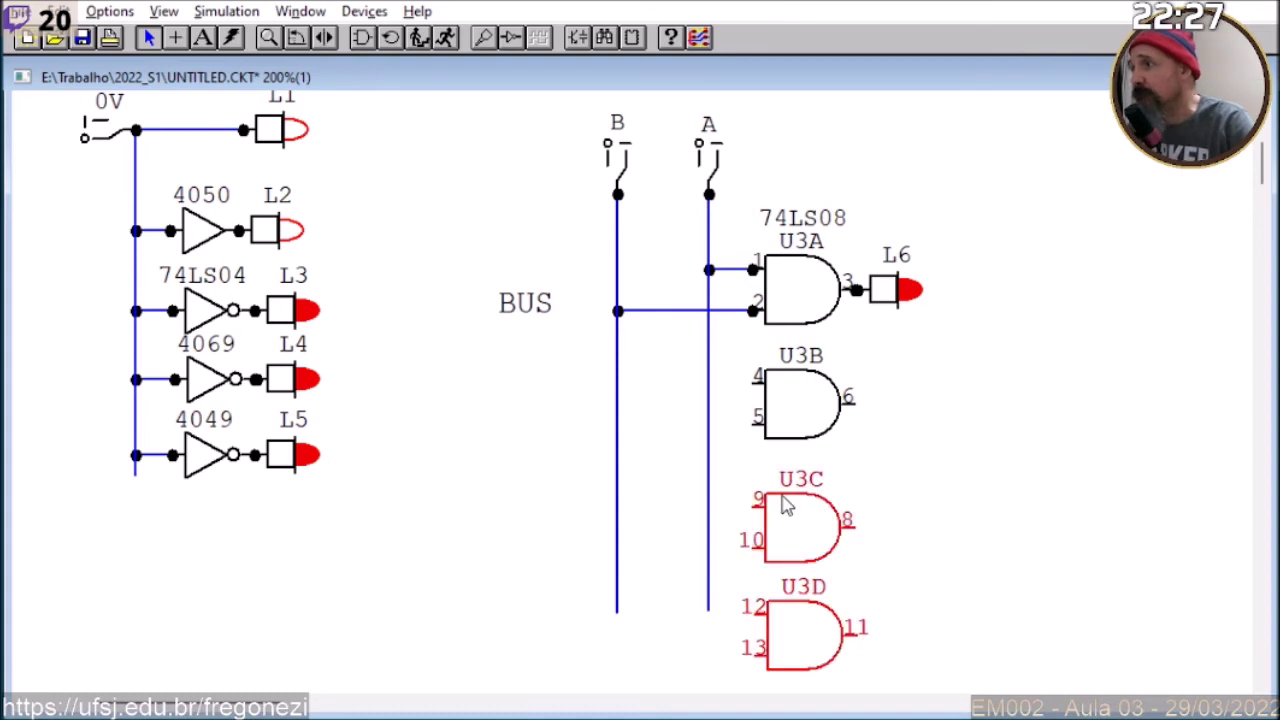
{"action": "left_click", "coordinate": [806, 440], "text": "shift"}
{"action": "left_click", "coordinate": [790, 306], "text": "shift"}
{"action": "right_click", "coordinate": [790, 306]}
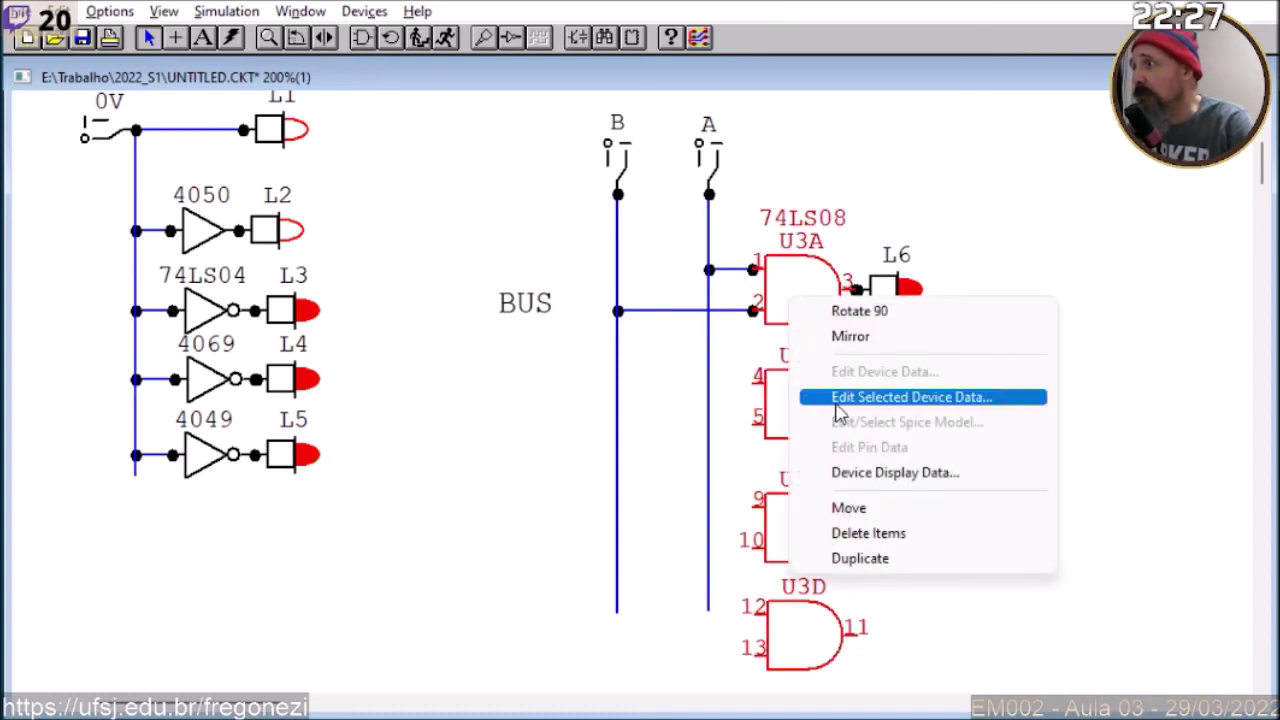
{"action": "left_click", "coordinate": [967, 190]}
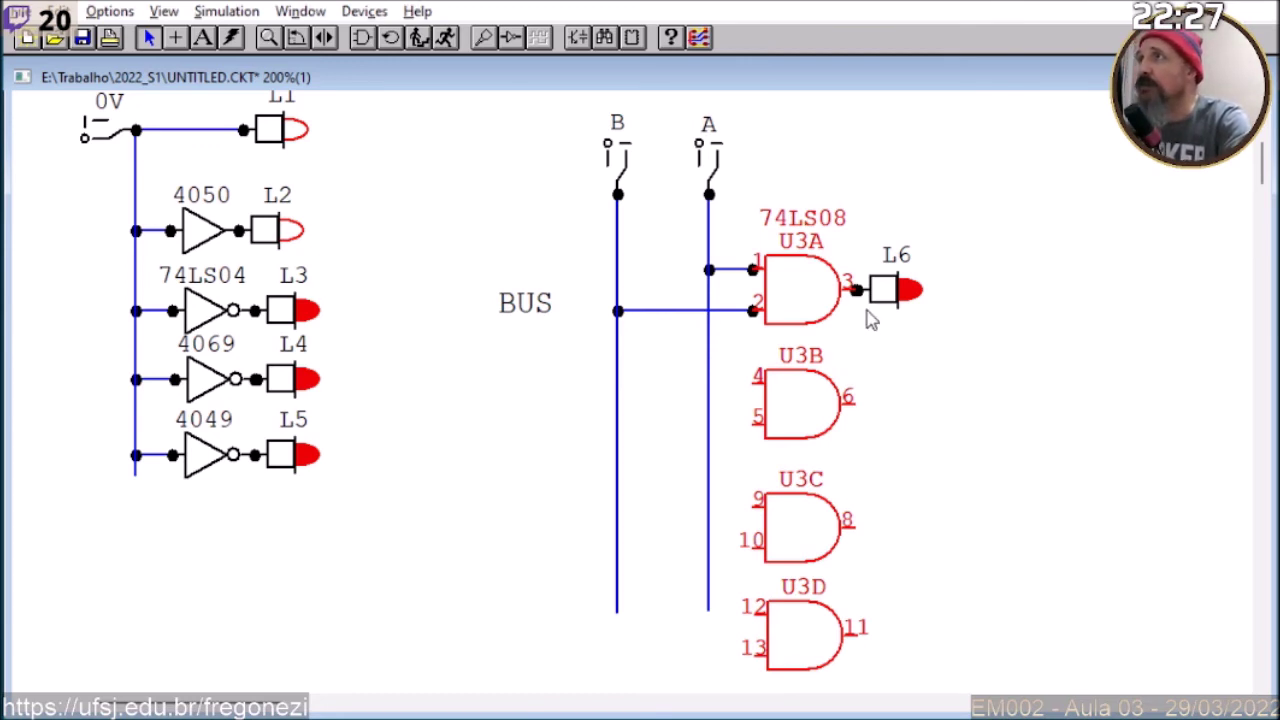
{"action": "left_click", "coordinate": [866, 162]}
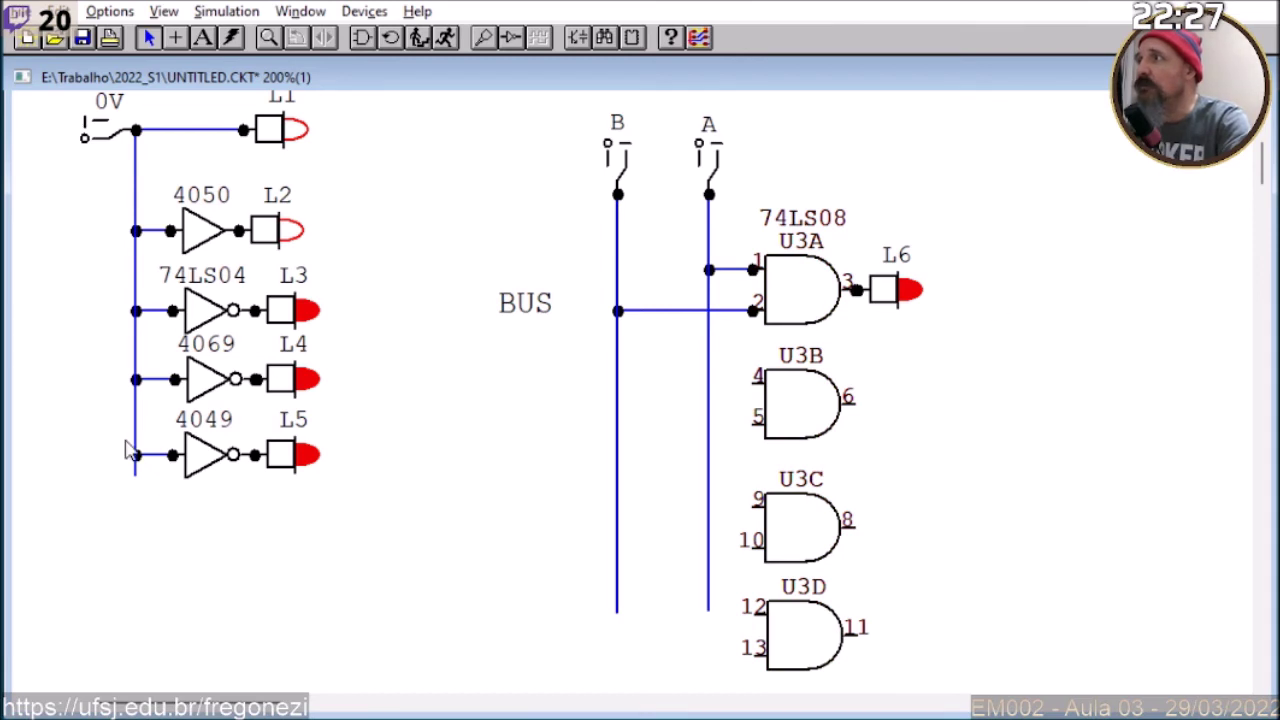
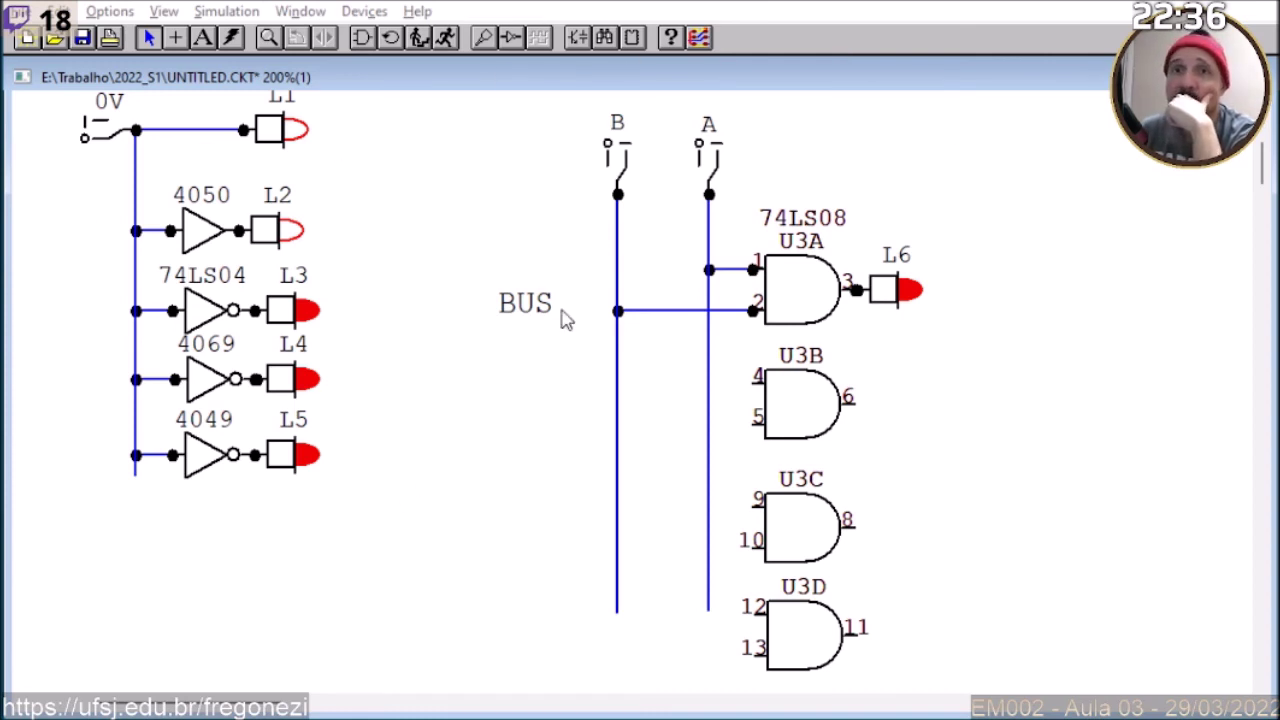
Step: Switch to Logisim, reposition its window on the desktop and place an AND gate on the empty circuit
{"action": "key", "text": "super+d"}
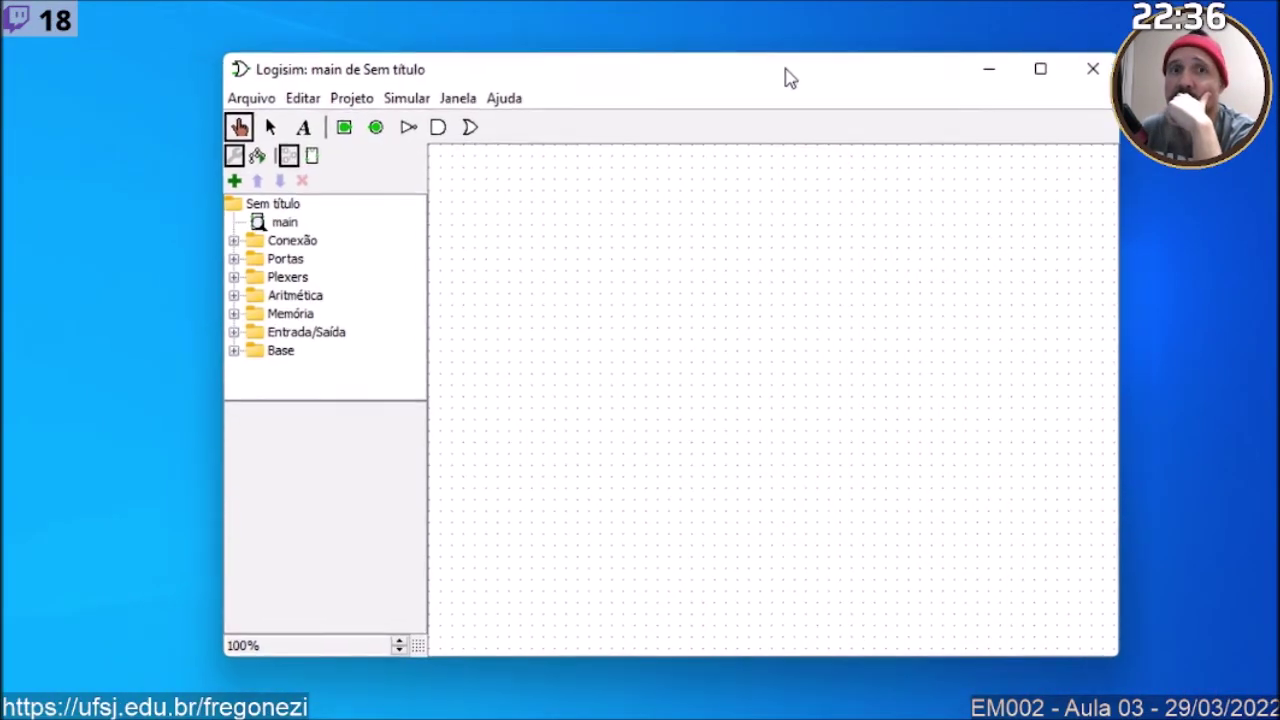
{"action": "left_click_drag", "start_coordinate": [786, 77], "coordinate": [737, 67]}
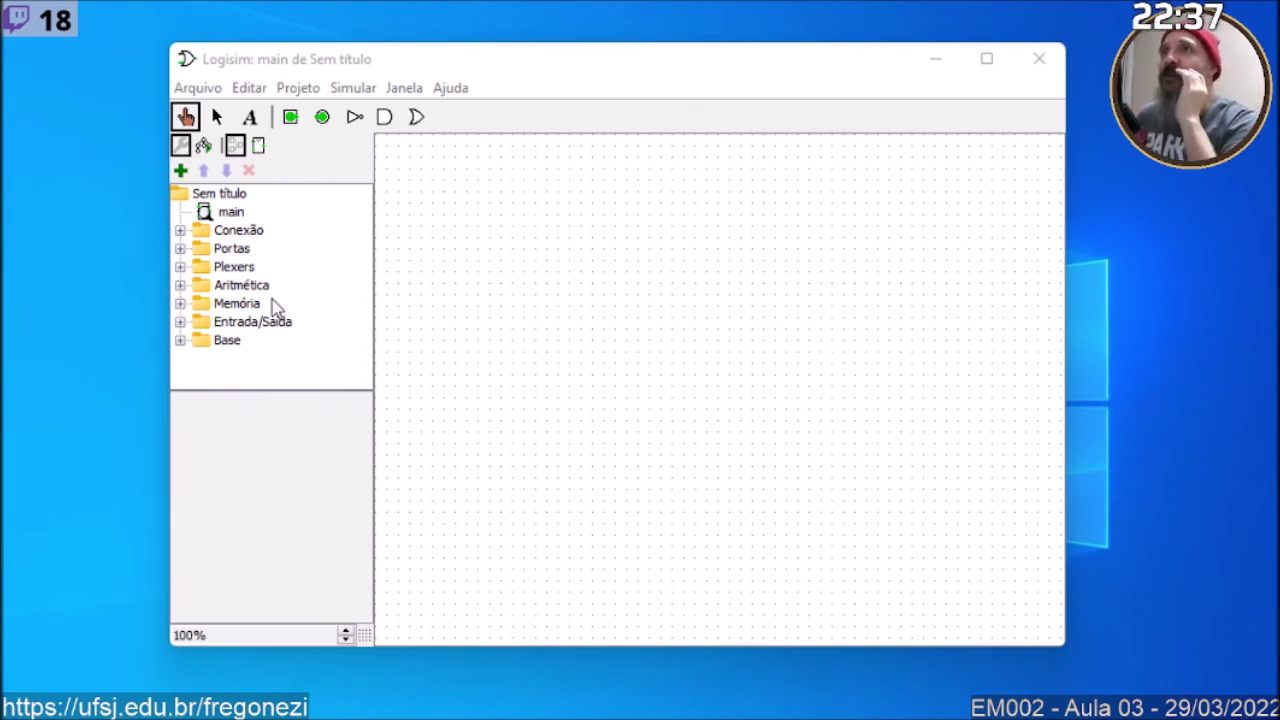
{"action": "left_click", "coordinate": [384, 116]}
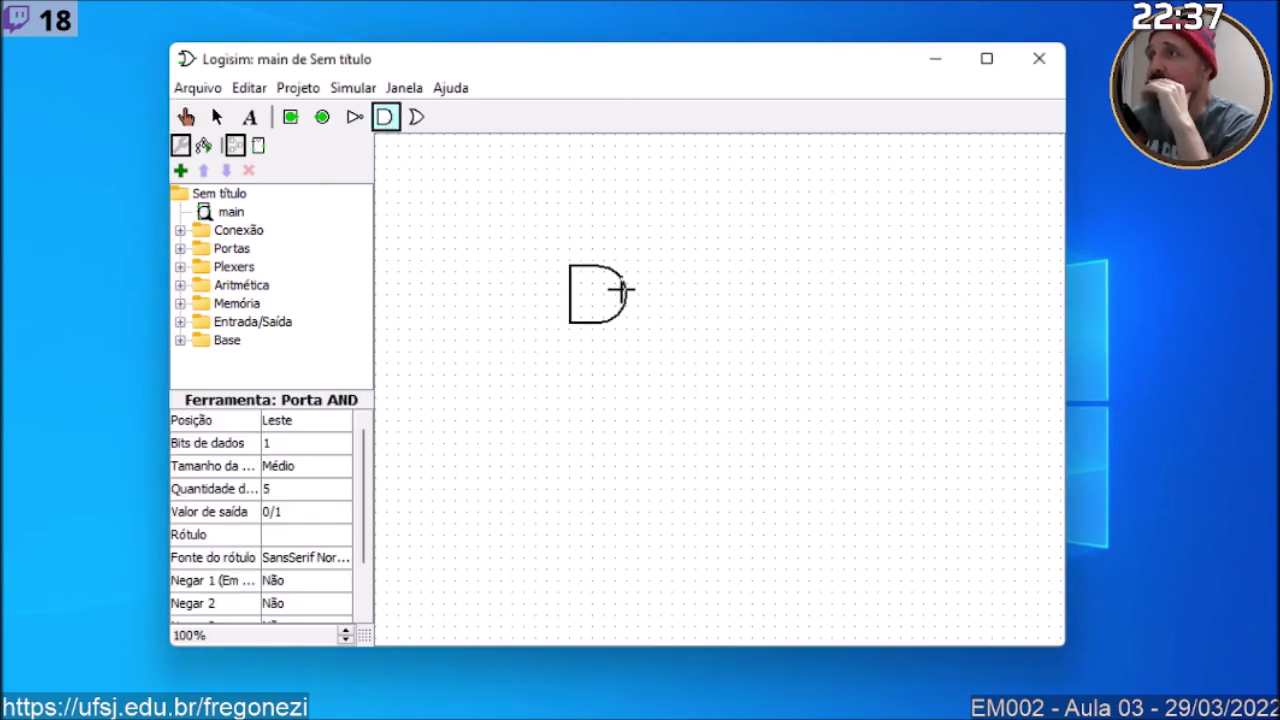
{"action": "left_click", "coordinate": [621, 290]}
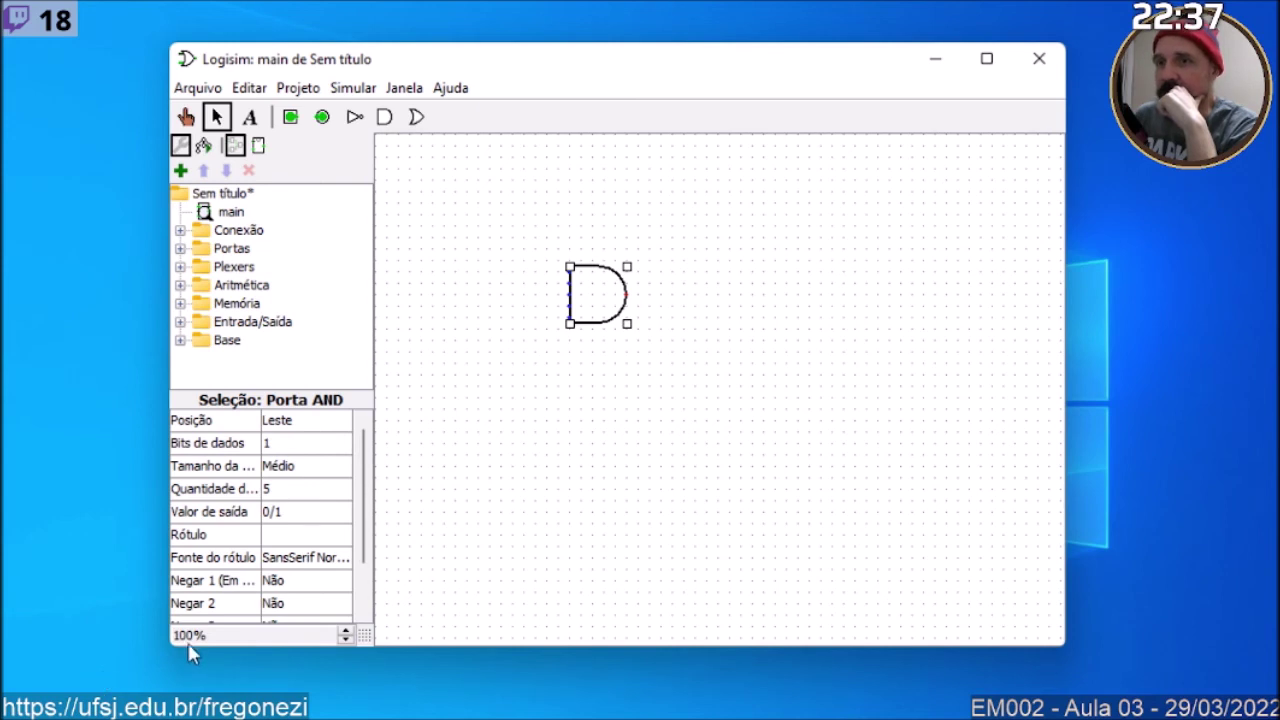
Step: Enlarge the Logisim window and widen the attribute area so the full attribute names of the AND gate fit
{"action": "left_click_drag", "start_coordinate": [164, 652], "coordinate": [125, 675]}
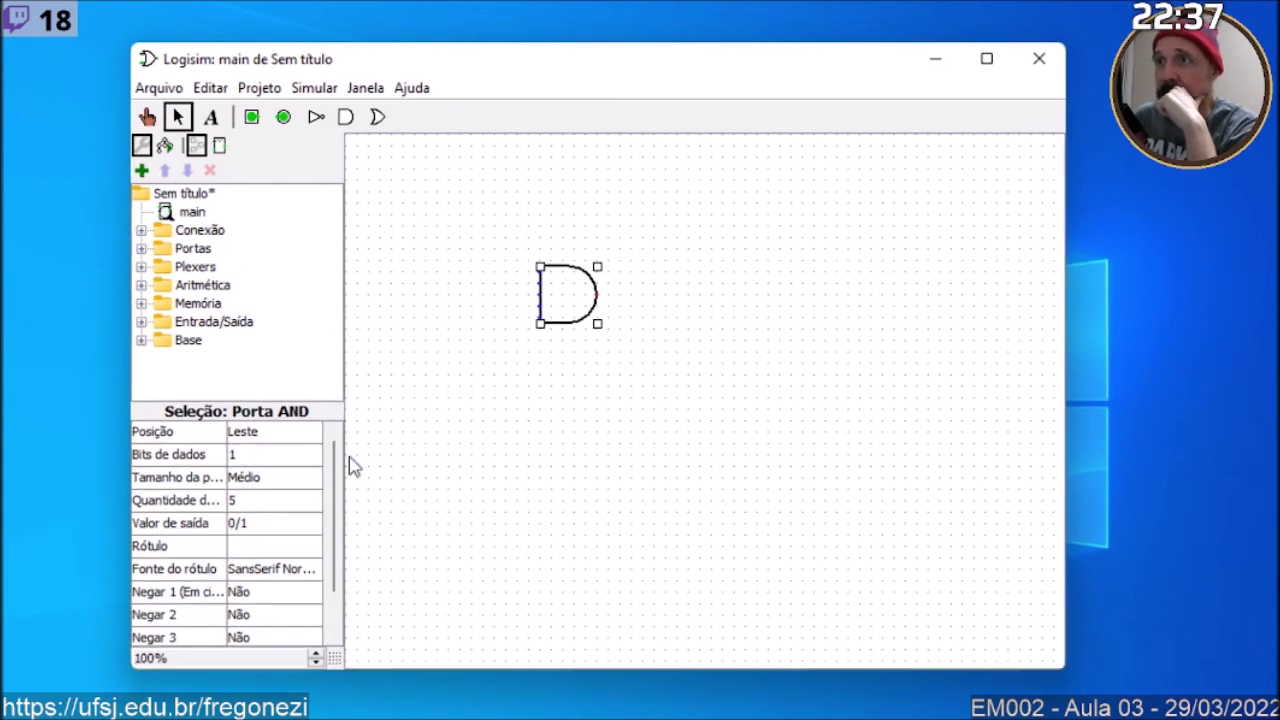
{"action": "left_click_drag", "start_coordinate": [345, 370], "coordinate": [452, 365]}
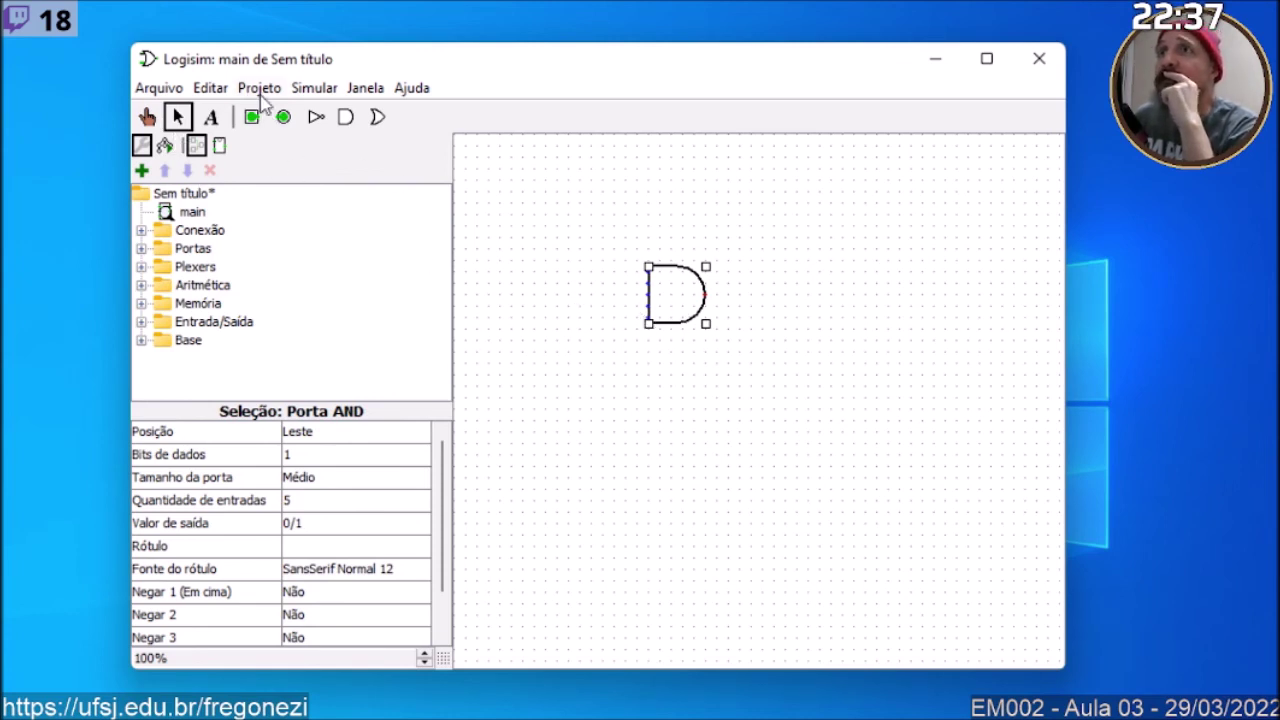
{"action": "left_click", "coordinate": [370, 90]}
{"action": "mouse_move", "coordinate": [323, 97]}
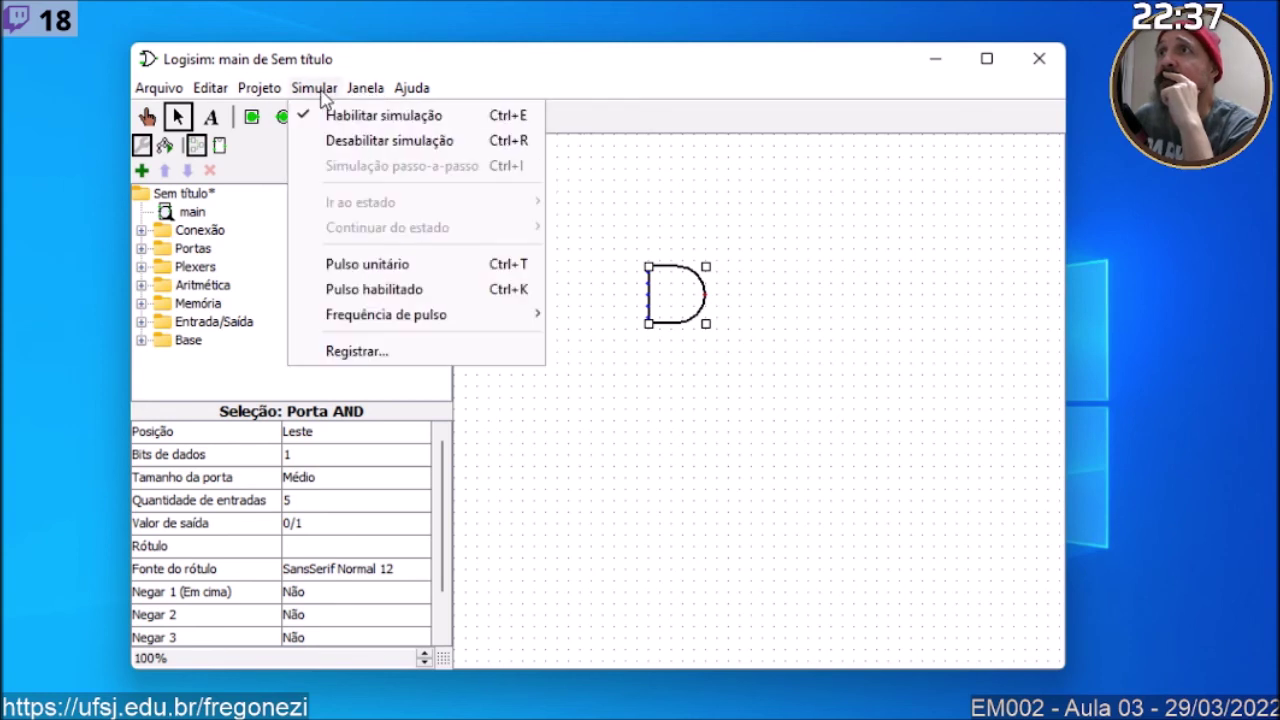
{"action": "mouse_move", "coordinate": [280, 97]}
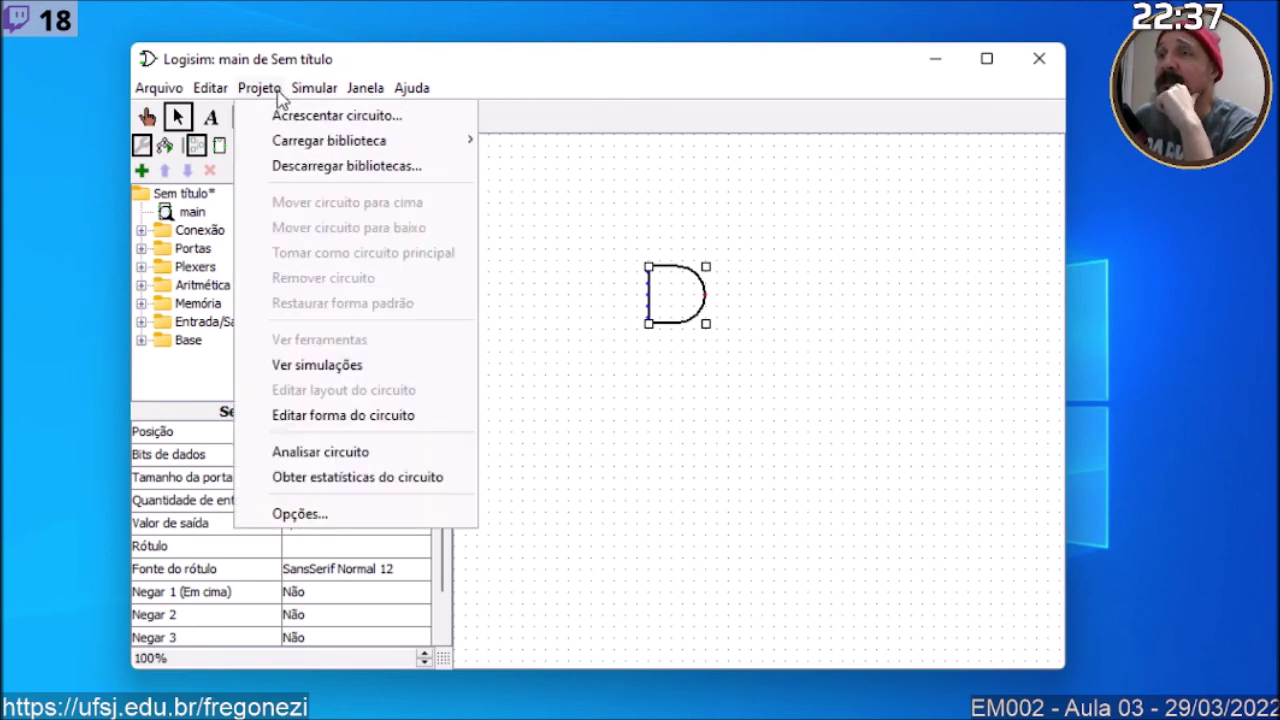
{"action": "mouse_move", "coordinate": [213, 98]}
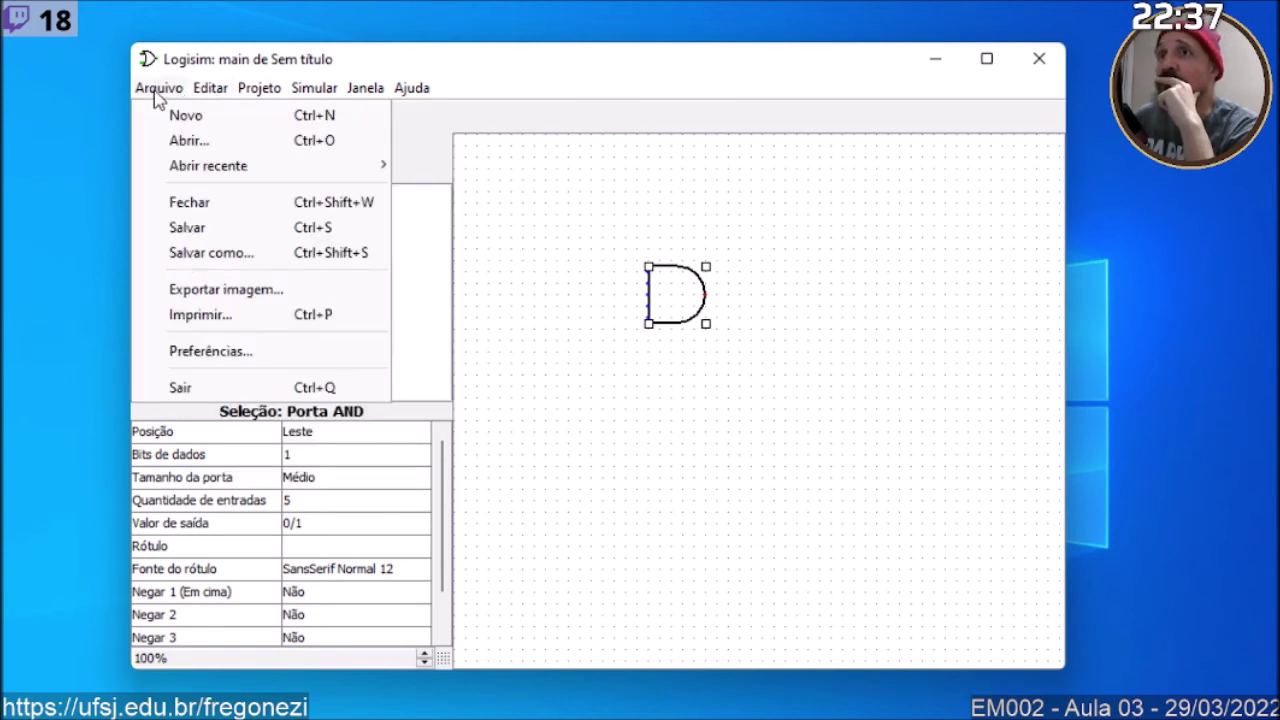
{"action": "left_click", "coordinate": [512, 60]}
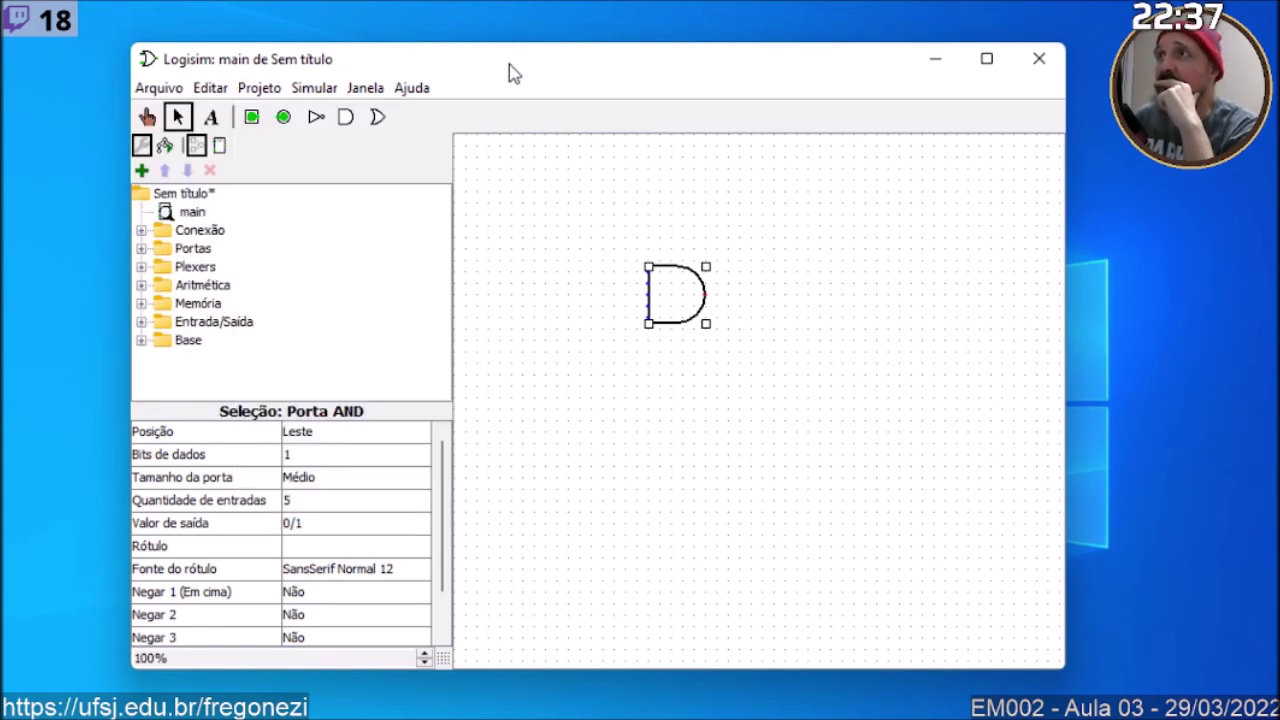
Step: Set the AND gate's number of inputs to 2
{"action": "left_click", "coordinate": [245, 503]}
{"action": "left_click", "coordinate": [306, 506]}
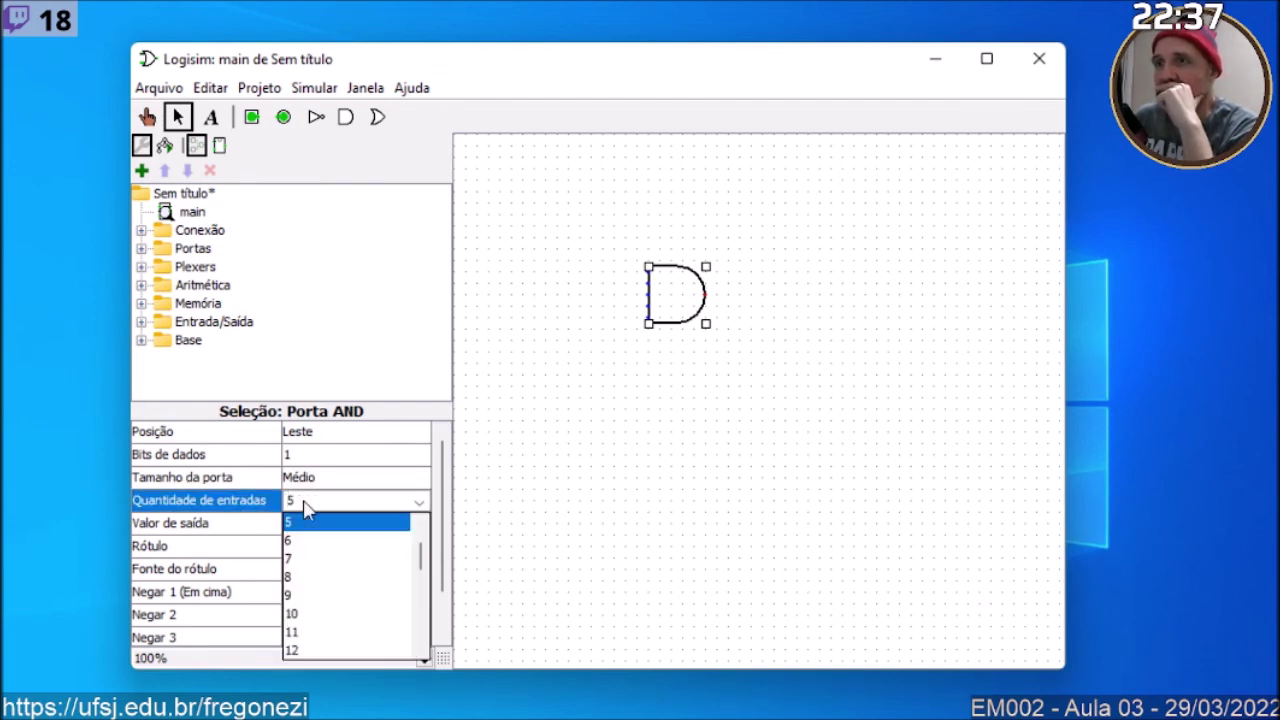
{"action": "scroll", "coordinate": [329, 566], "scroll_direction": "up", "scroll_amount": 1}
{"action": "left_click", "coordinate": [303, 526]}
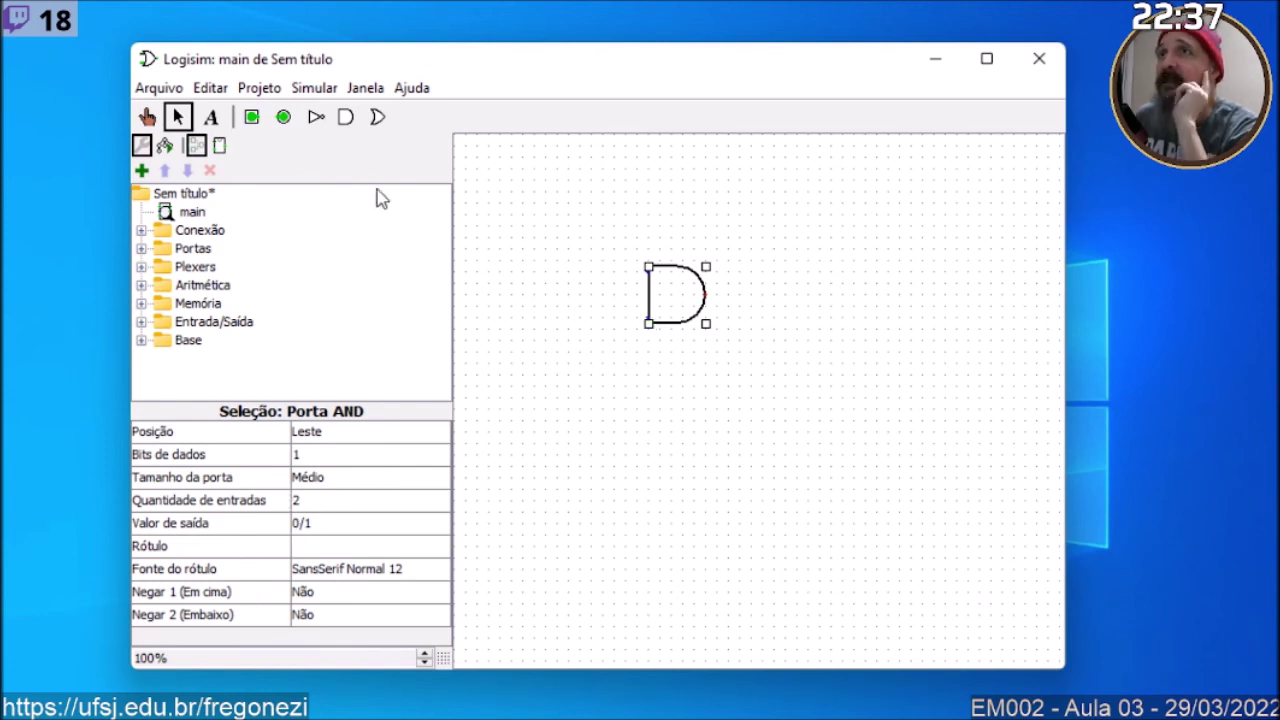
Step: Place two input pins before the AND gate, one above and one below its centre line, and an output pin level with its output
{"action": "left_click", "coordinate": [251, 117]}
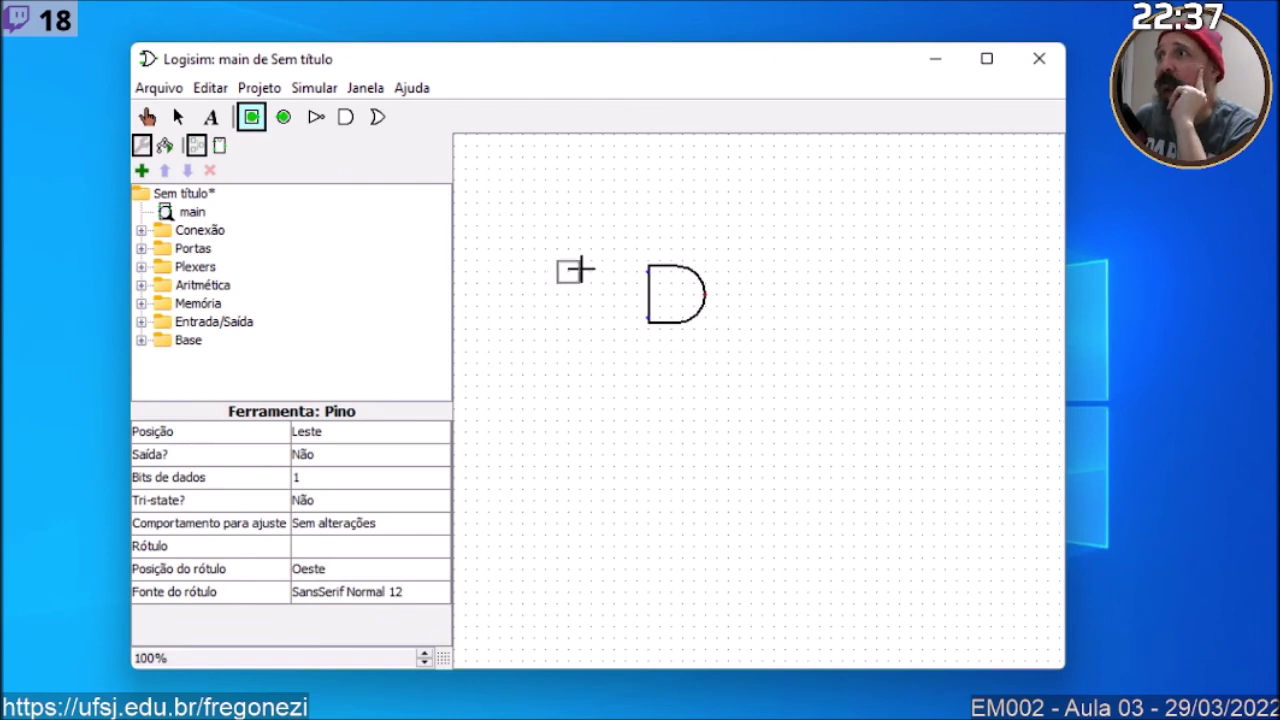
{"action": "left_click", "coordinate": [571, 226]}
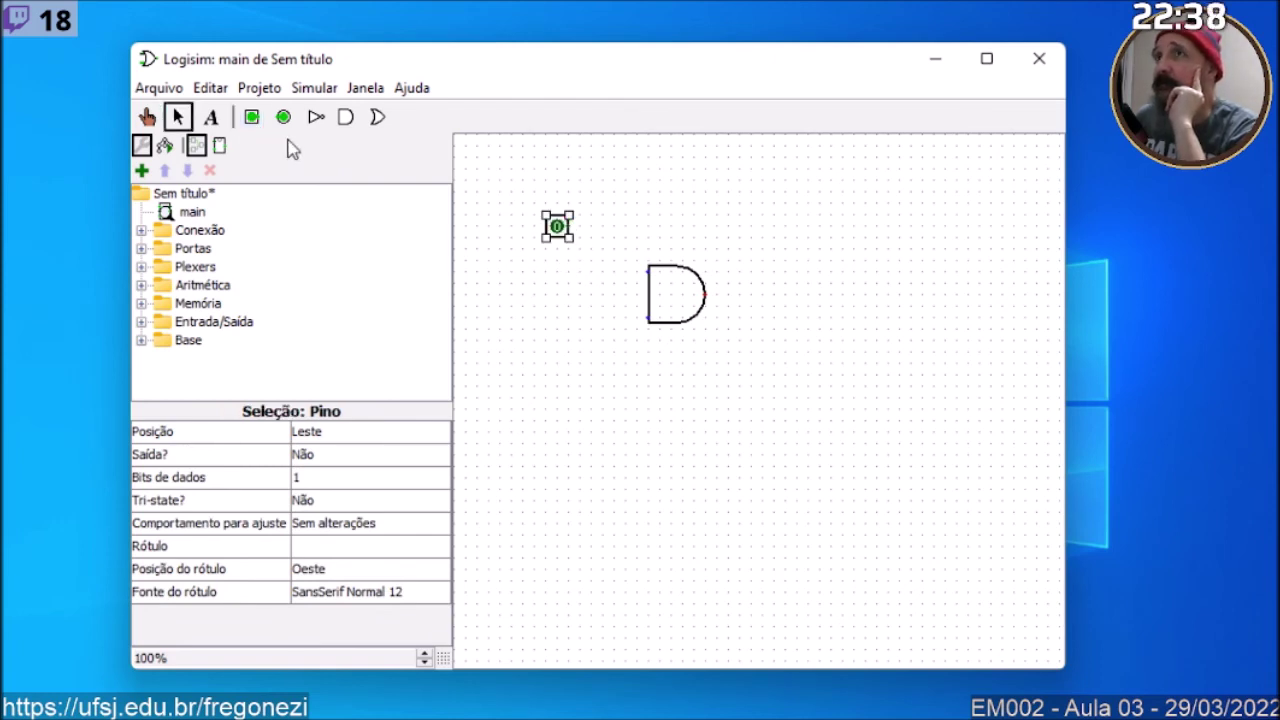
{"action": "left_click", "coordinate": [251, 117]}
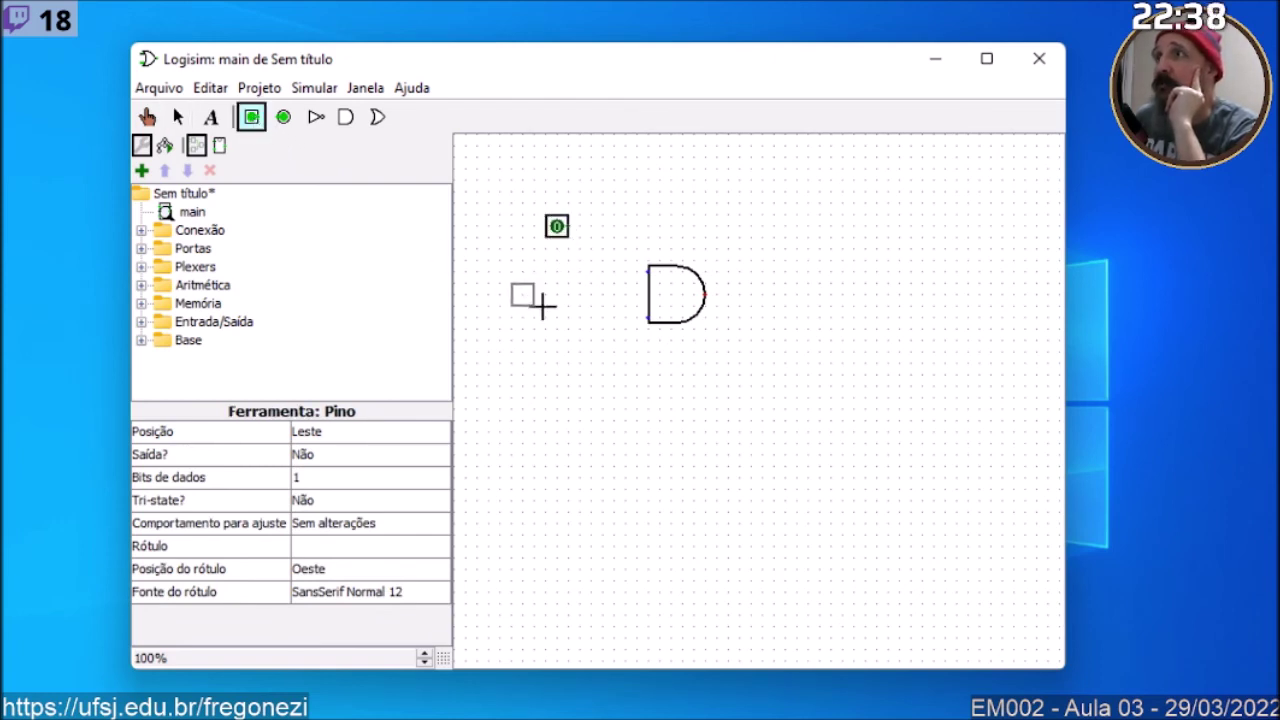
{"action": "left_click", "coordinate": [571, 340]}
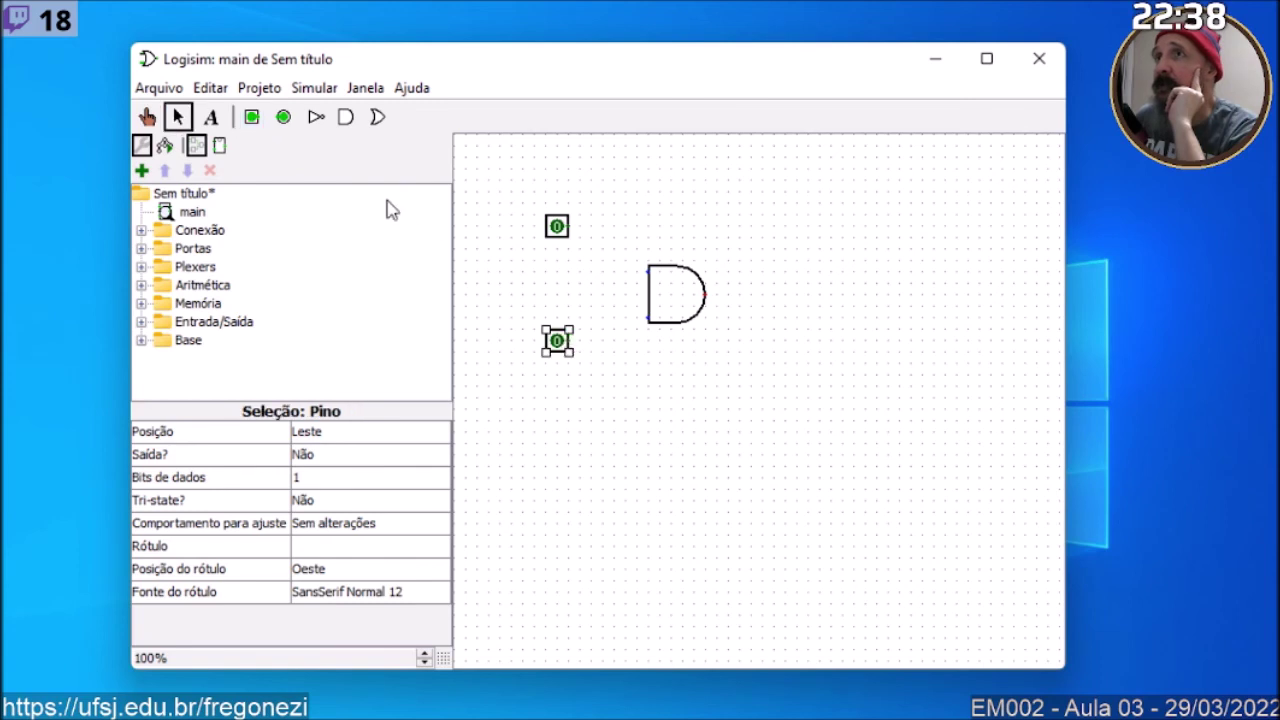
{"action": "left_click", "coordinate": [284, 118]}
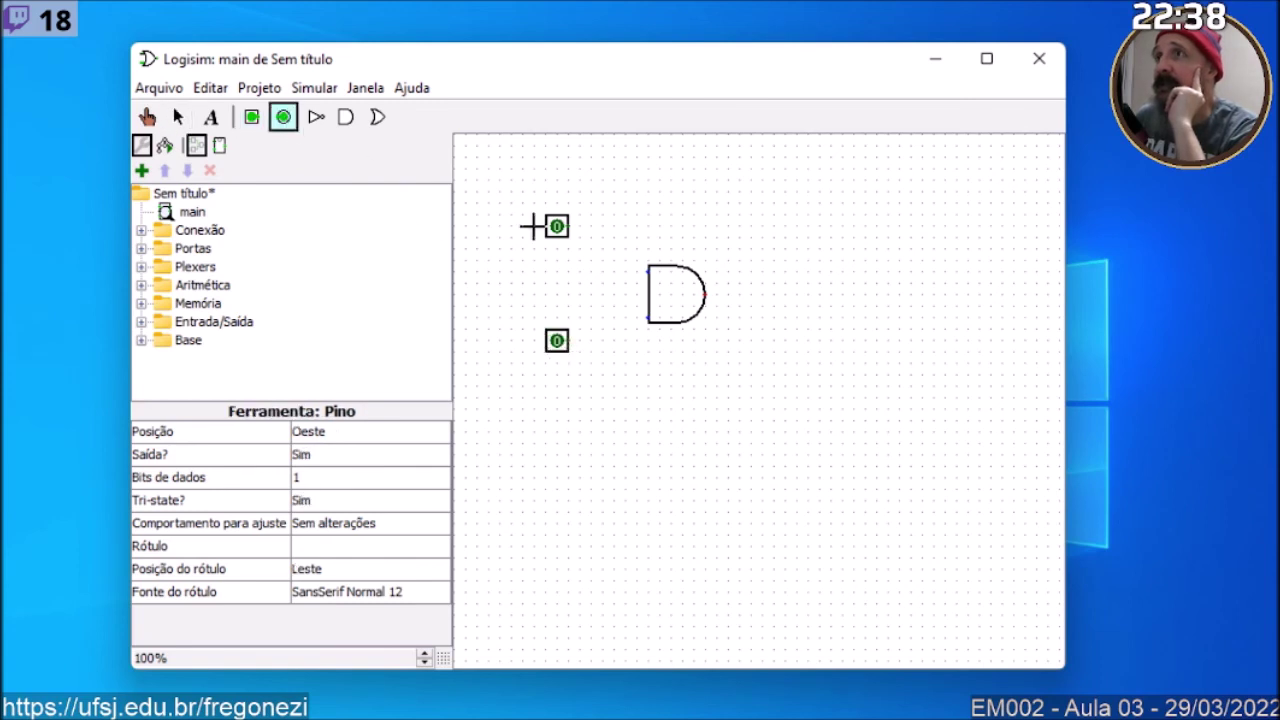
{"action": "left_click", "coordinate": [790, 294]}
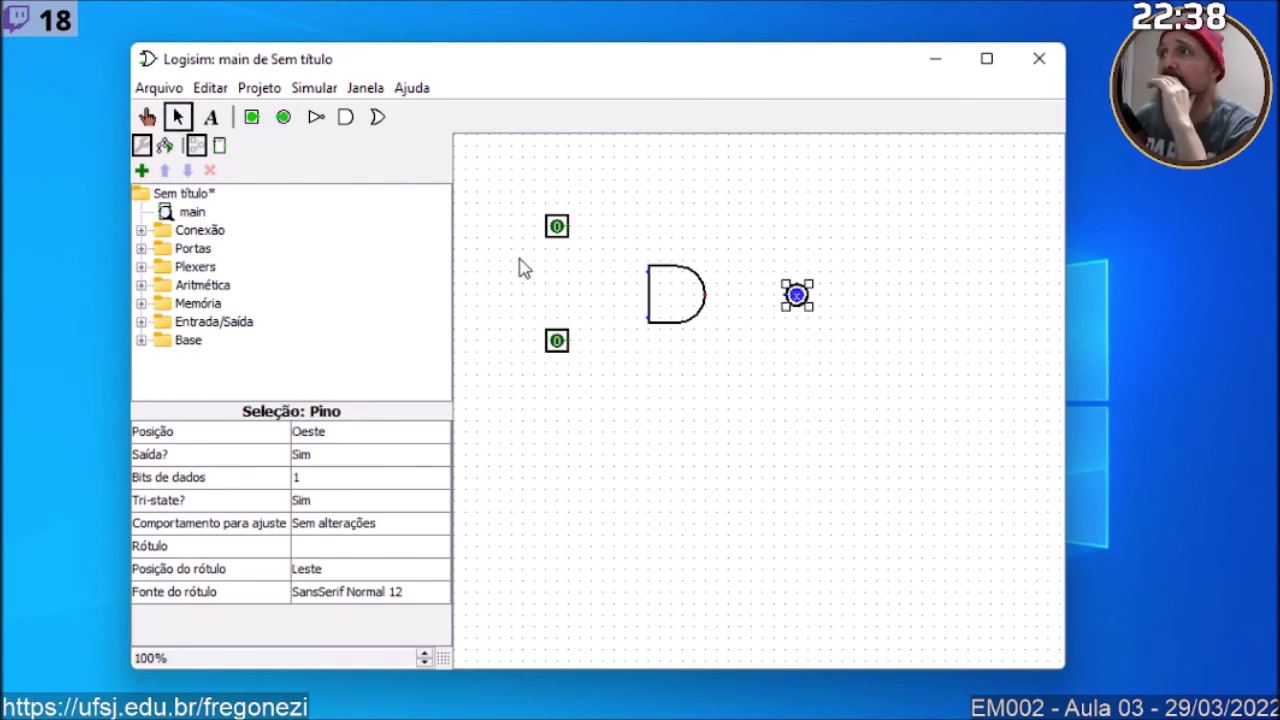
Step: Wire the two input pins to the AND gate's inputs and the gate's output to the output pin
{"action": "left_click_drag", "start_coordinate": [569, 226], "coordinate": [646, 284]}
{"action": "left_click_drag", "start_coordinate": [572, 341], "coordinate": [646, 320]}
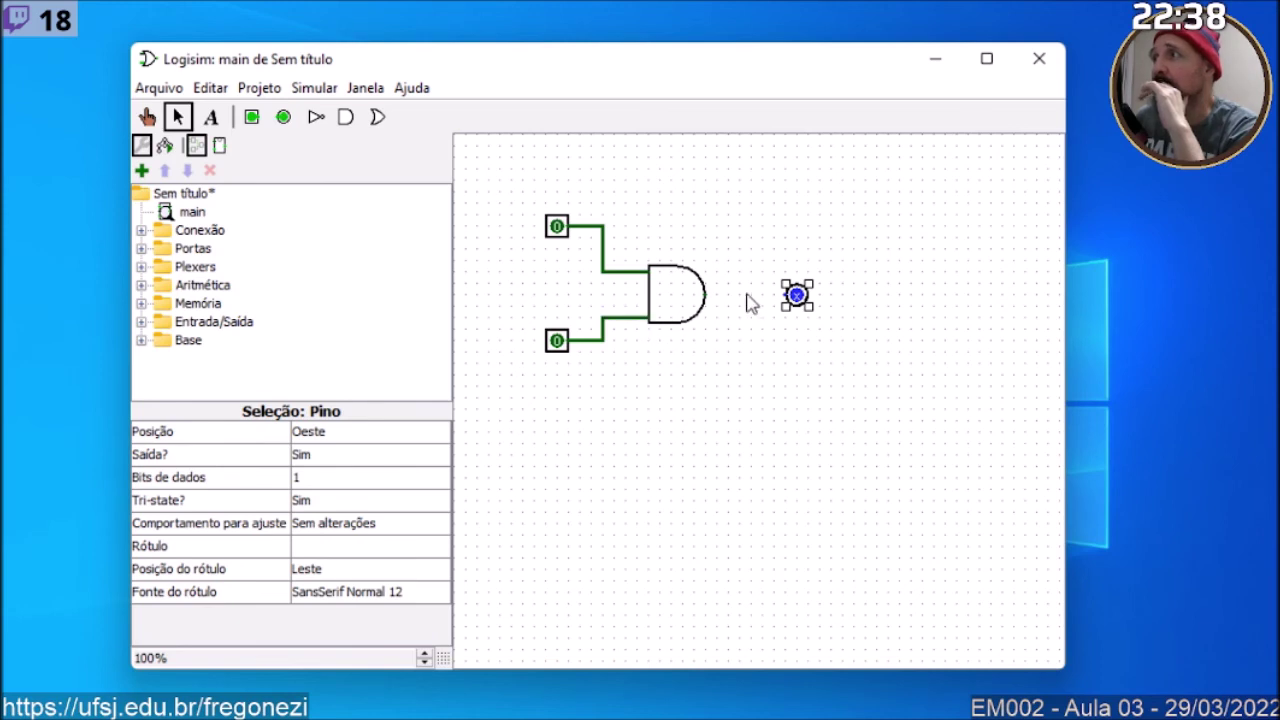
{"action": "left_click_drag", "start_coordinate": [788, 297], "coordinate": [707, 298]}
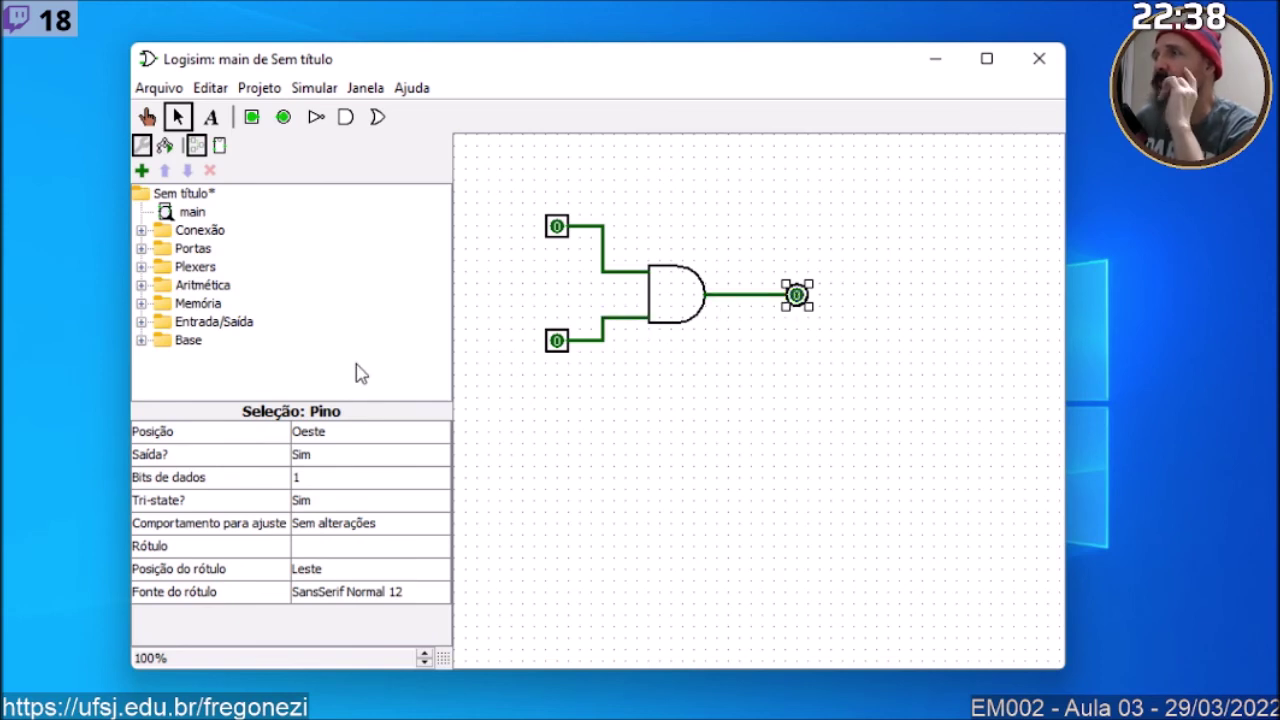
Step: Switch the project explorer from the tool view to the simulation view
{"action": "left_click", "coordinate": [318, 88]}
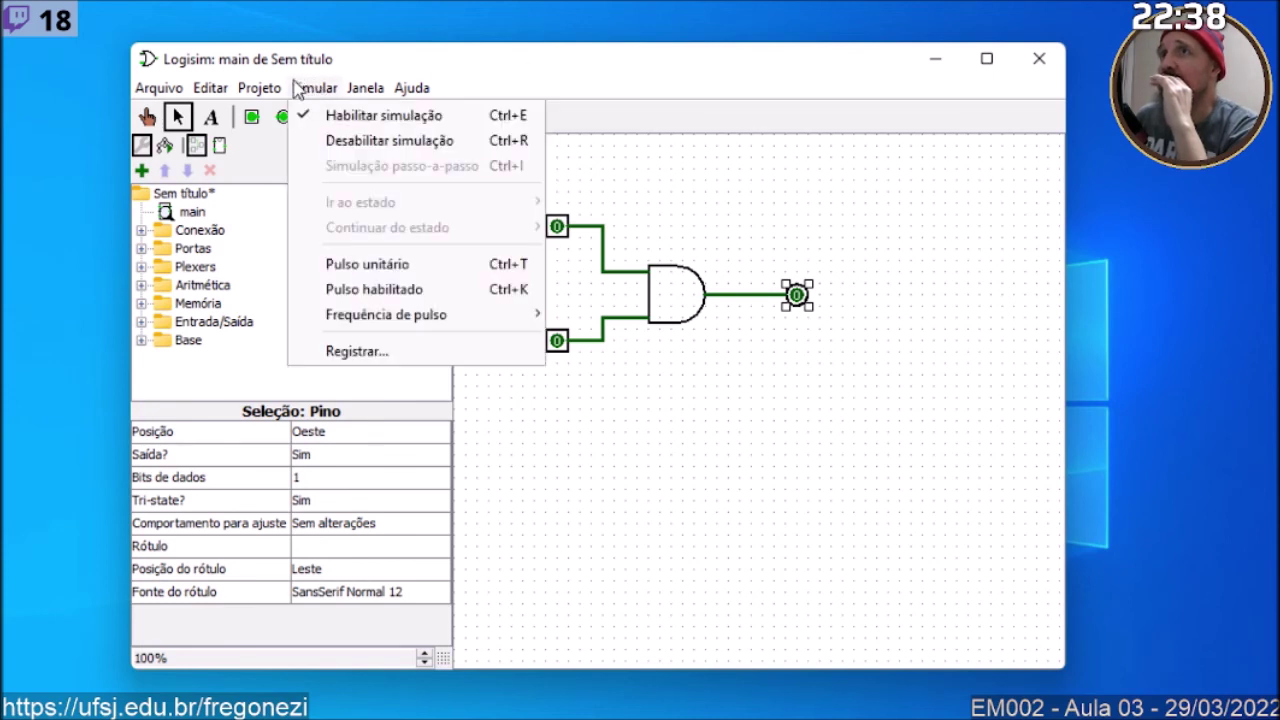
{"action": "mouse_move", "coordinate": [262, 88]}
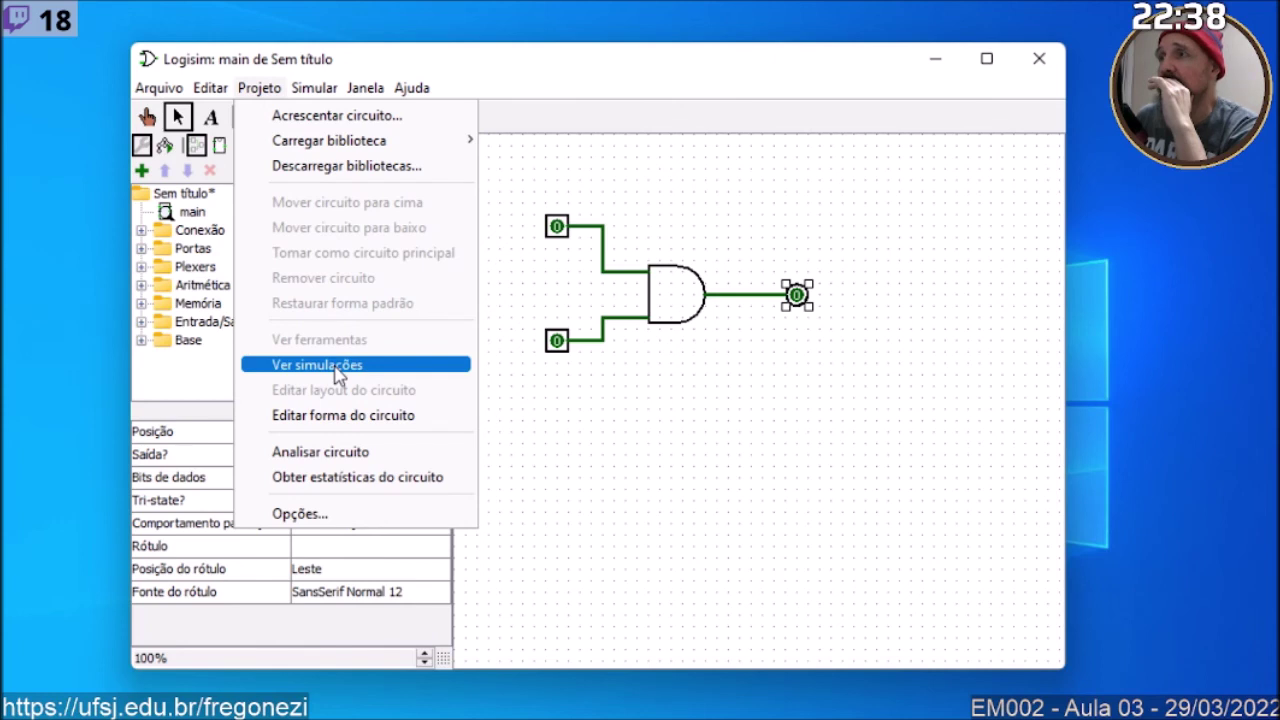
{"action": "left_click", "coordinate": [337, 367]}
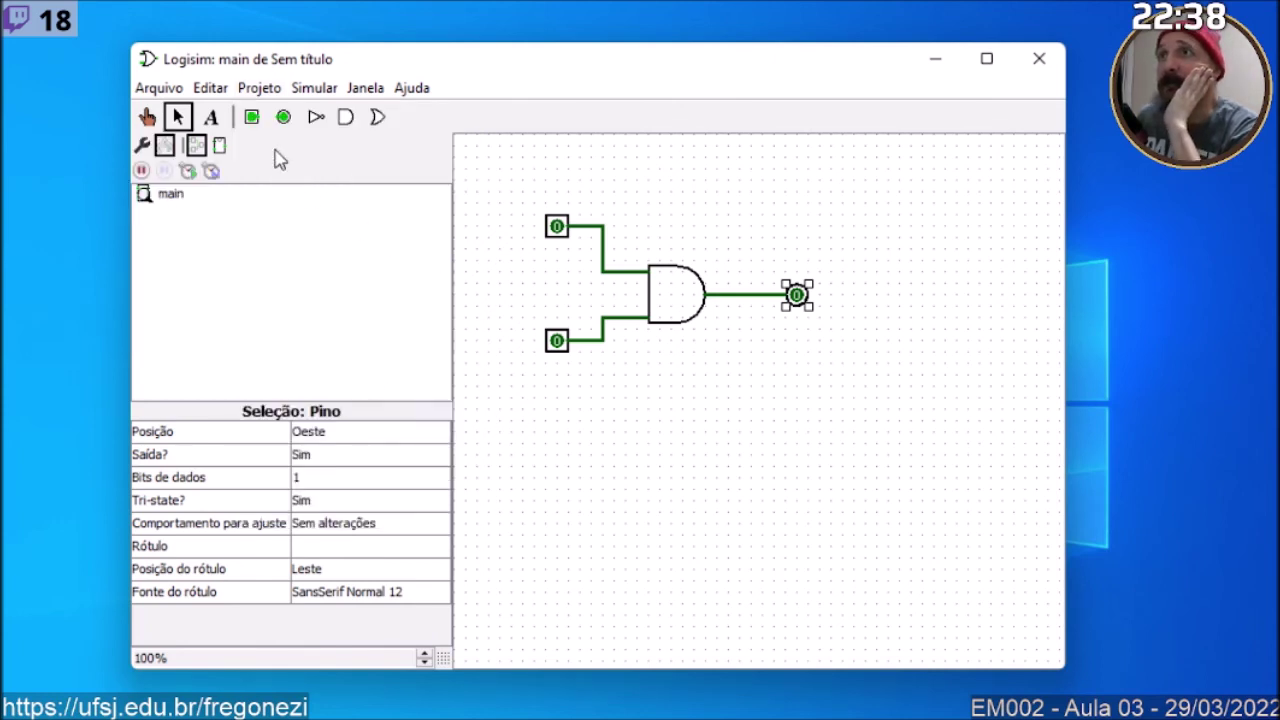
Step: Run the circuit analysis on the AND circuit and move the analysis window into view with its inputs listed
{"action": "left_click", "coordinate": [265, 96]}
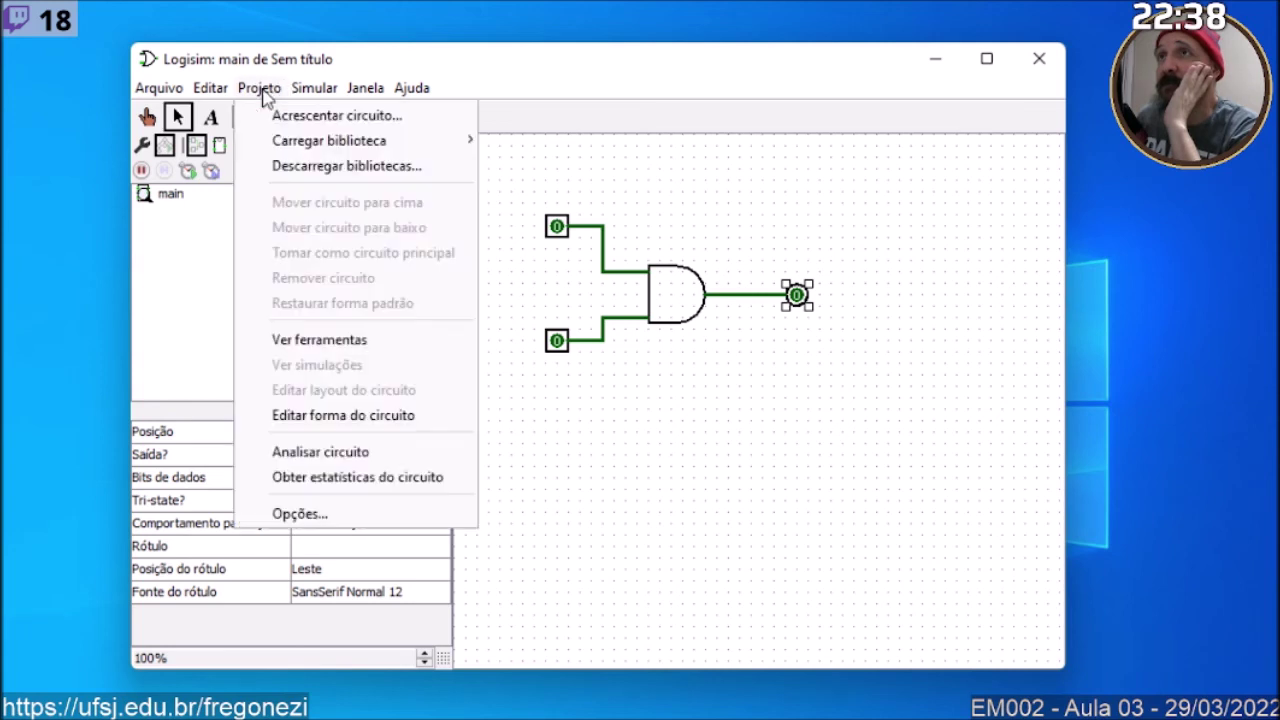
{"action": "left_click", "coordinate": [320, 452]}
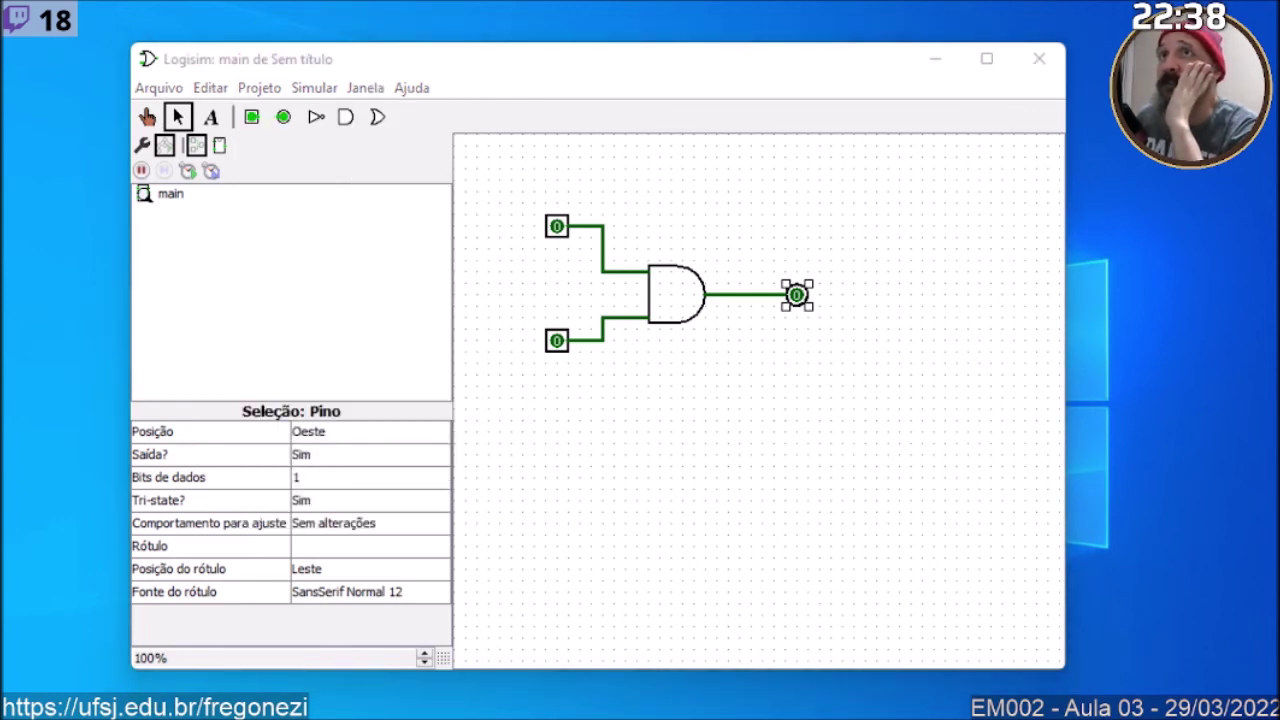
{"action": "left_click_drag", "start_coordinate": [83, 276], "coordinate": [237, 109]}
{"action": "left_click", "coordinate": [117, 164]}
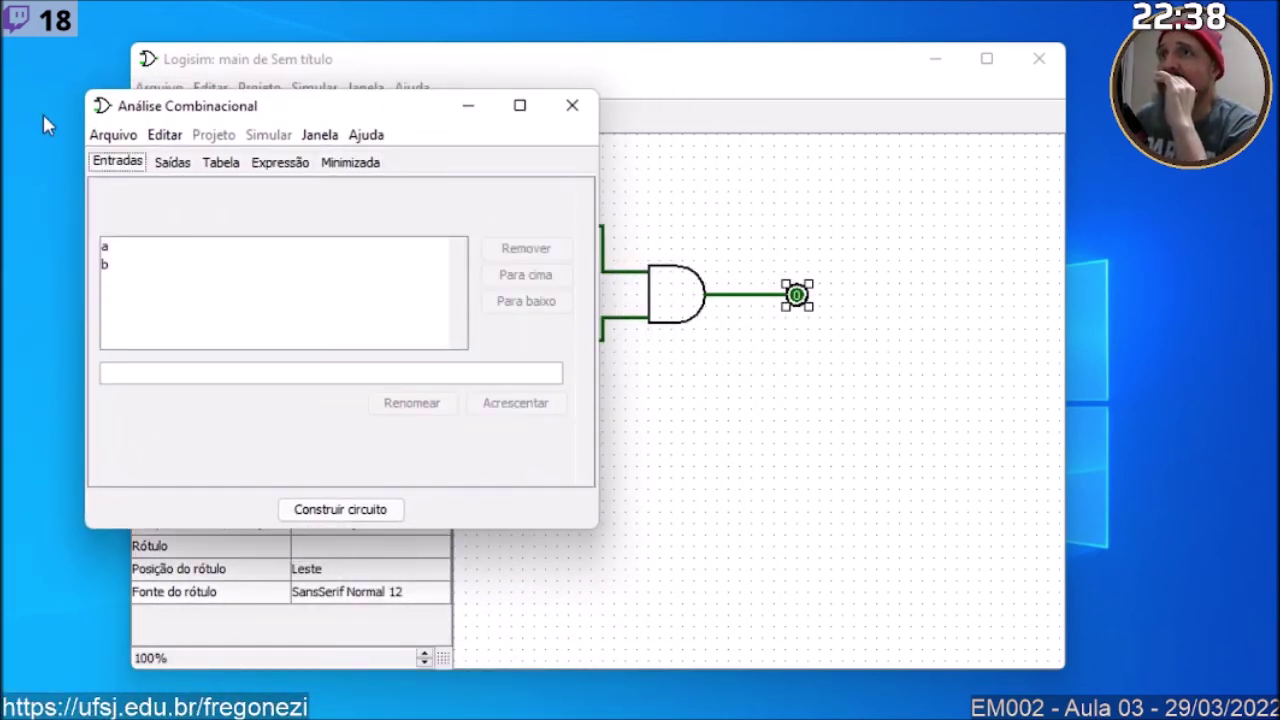
Step: Examine the analysed circuit's inputs a and b, its output x and the truth table
{"action": "left_click", "coordinate": [115, 266]}
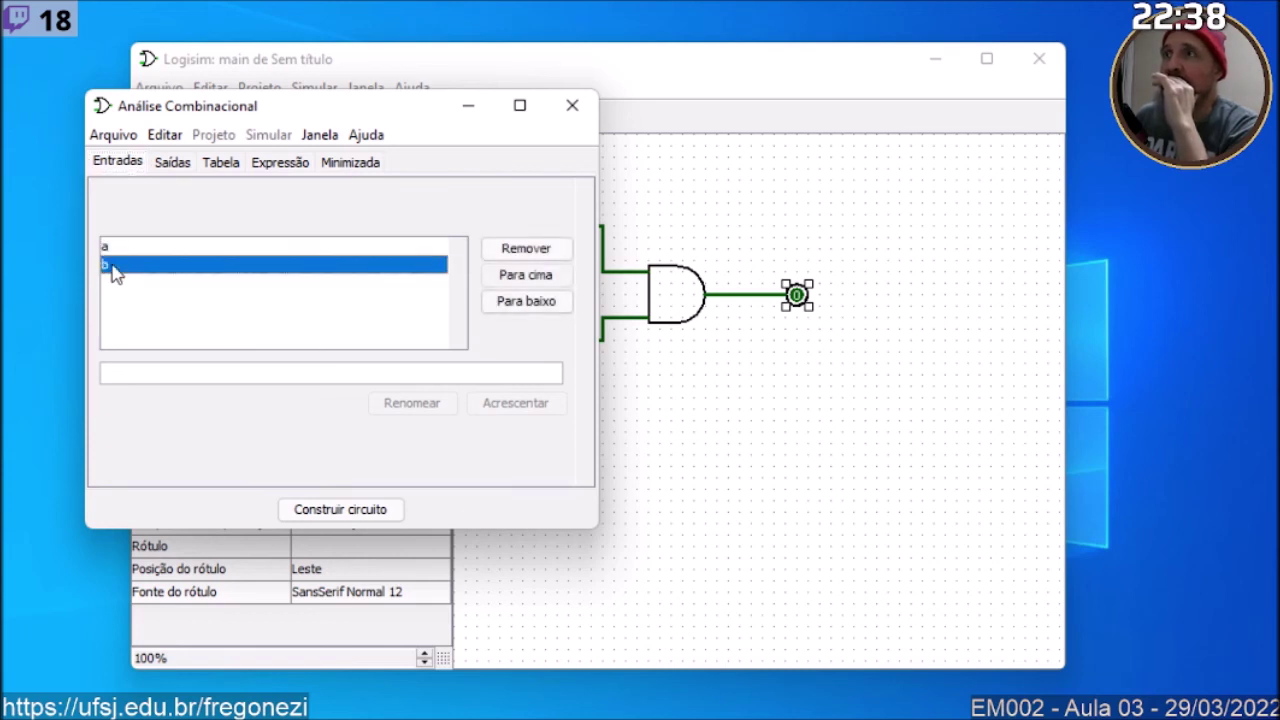
{"action": "left_click", "coordinate": [114, 248]}
{"action": "left_click", "coordinate": [170, 165]}
{"action": "left_click", "coordinate": [118, 250]}
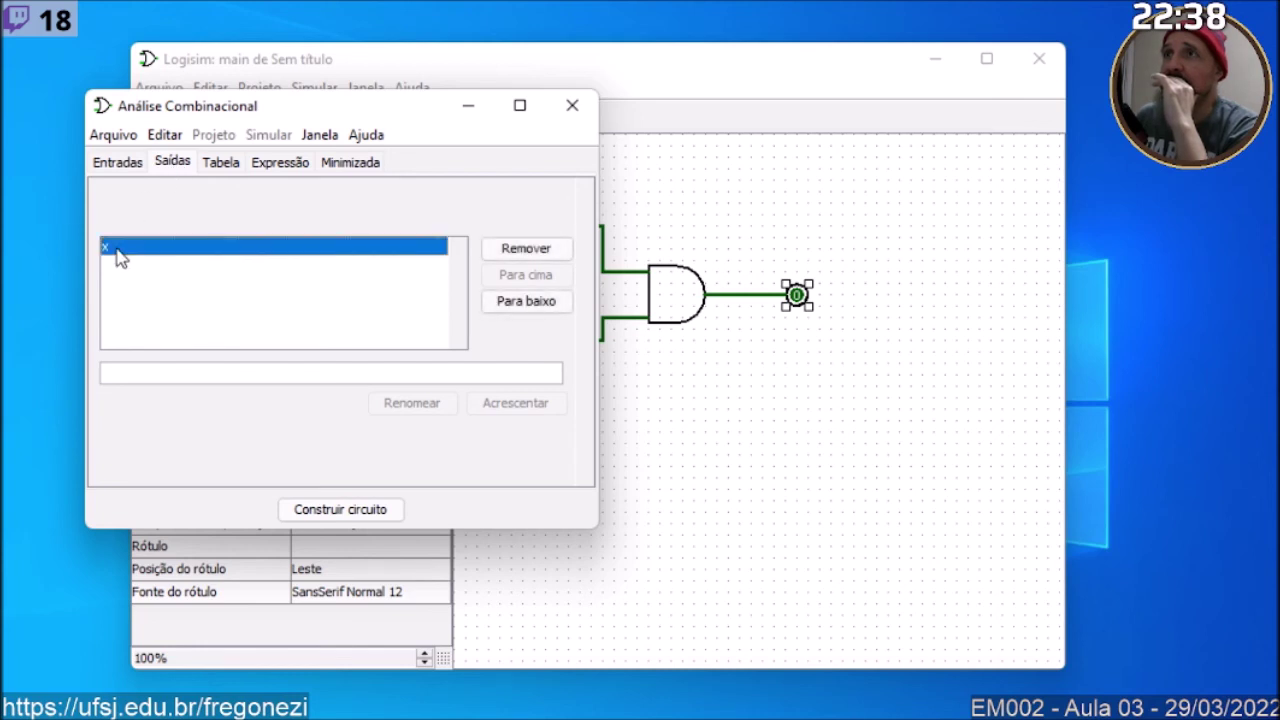
{"action": "left_click", "coordinate": [222, 170]}
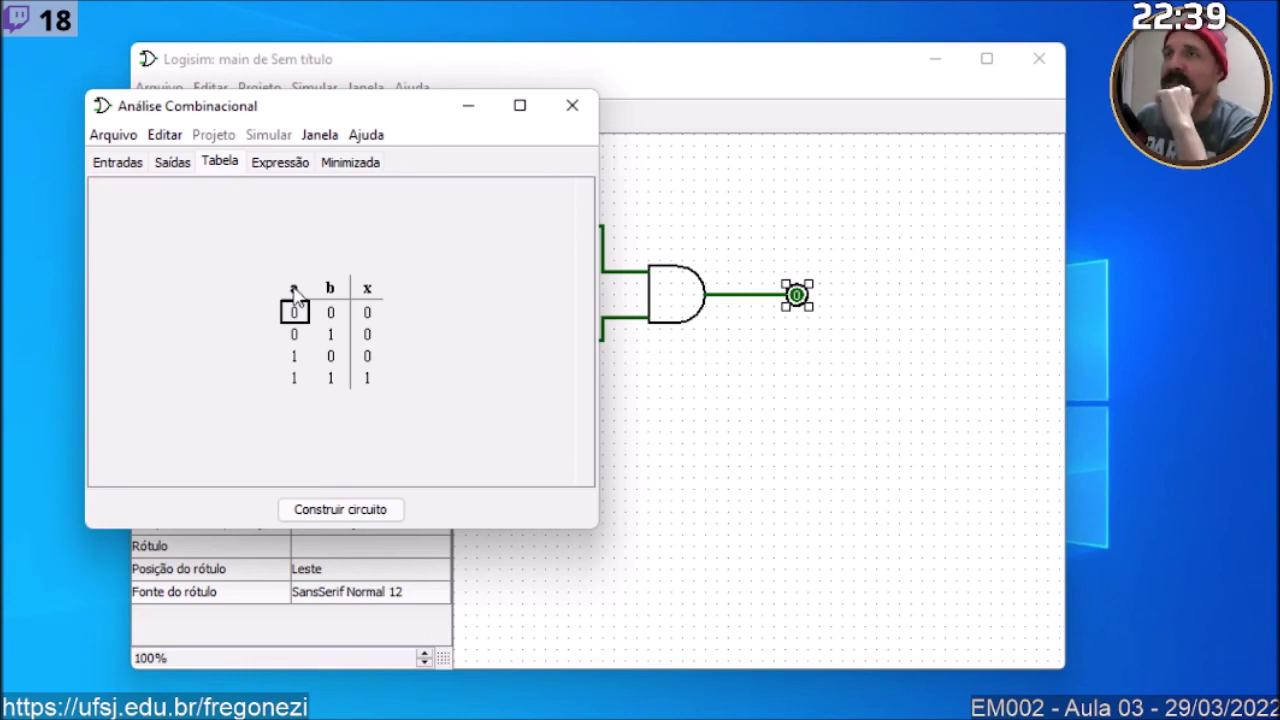
Step: Move input a below input b in the analysis and display the reordered truth table
{"action": "left_click", "coordinate": [120, 167]}
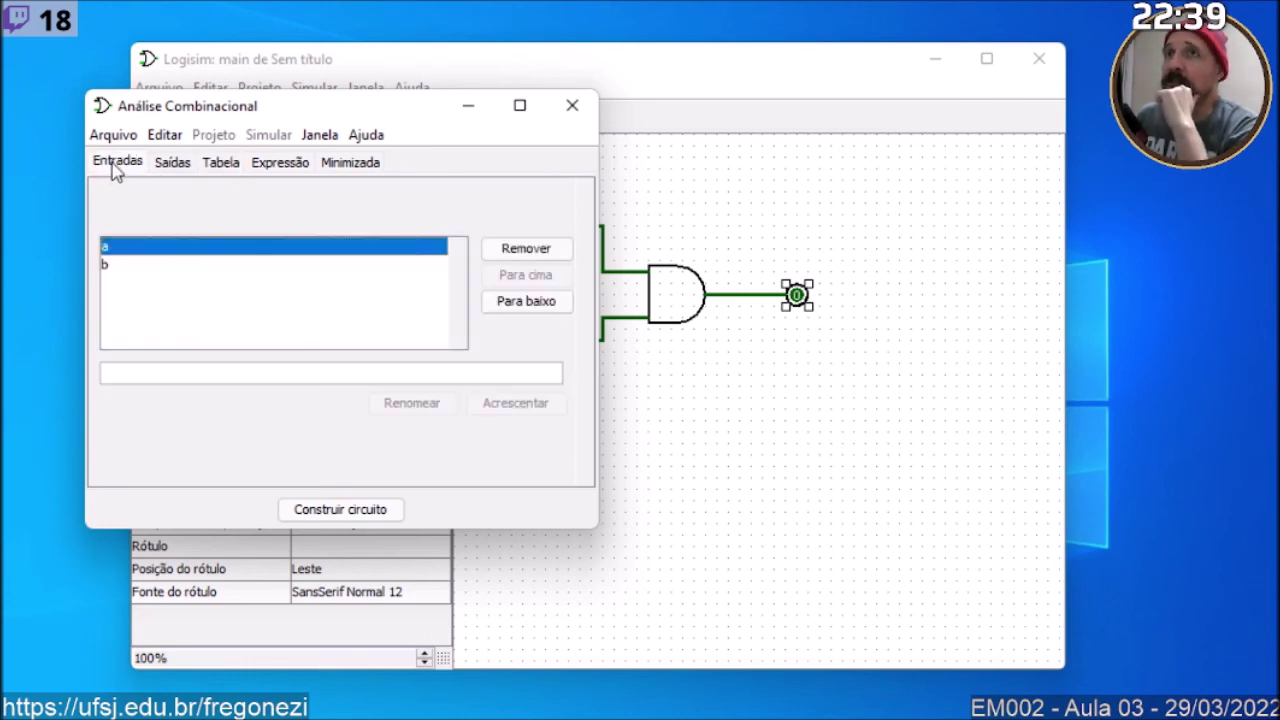
{"action": "left_click", "coordinate": [514, 306]}
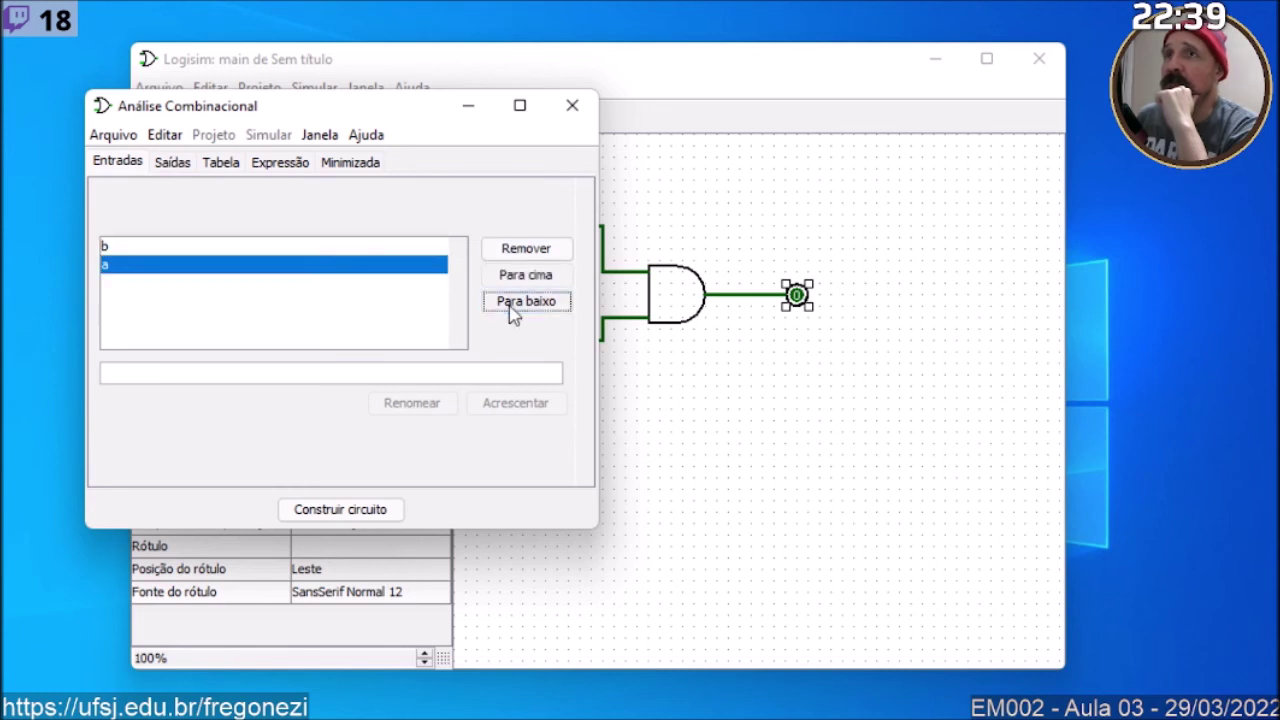
{"action": "left_click", "coordinate": [214, 165]}
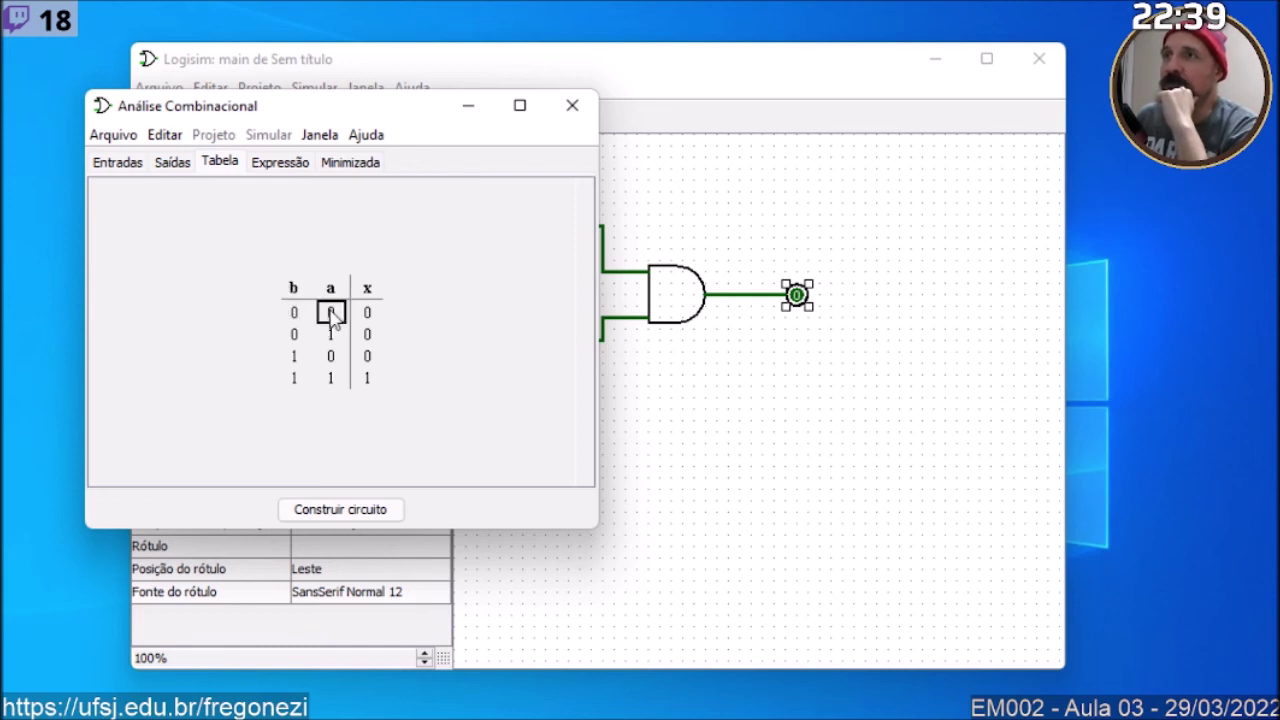
Step: Try toggling the output x values in the first two rows of the truth table
{"action": "left_click", "coordinate": [367, 313]}
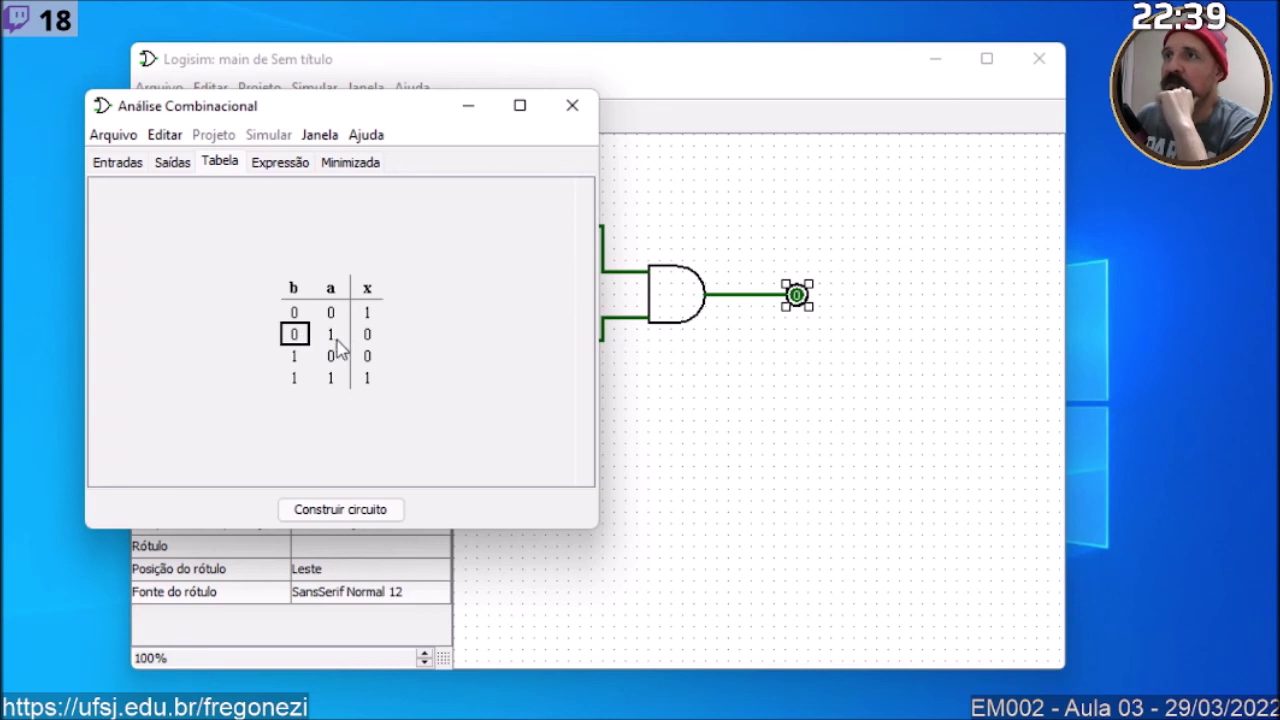
{"action": "left_click", "coordinate": [367, 334]}
{"action": "left_click", "coordinate": [367, 335]}
{"action": "left_click", "coordinate": [369, 316]}
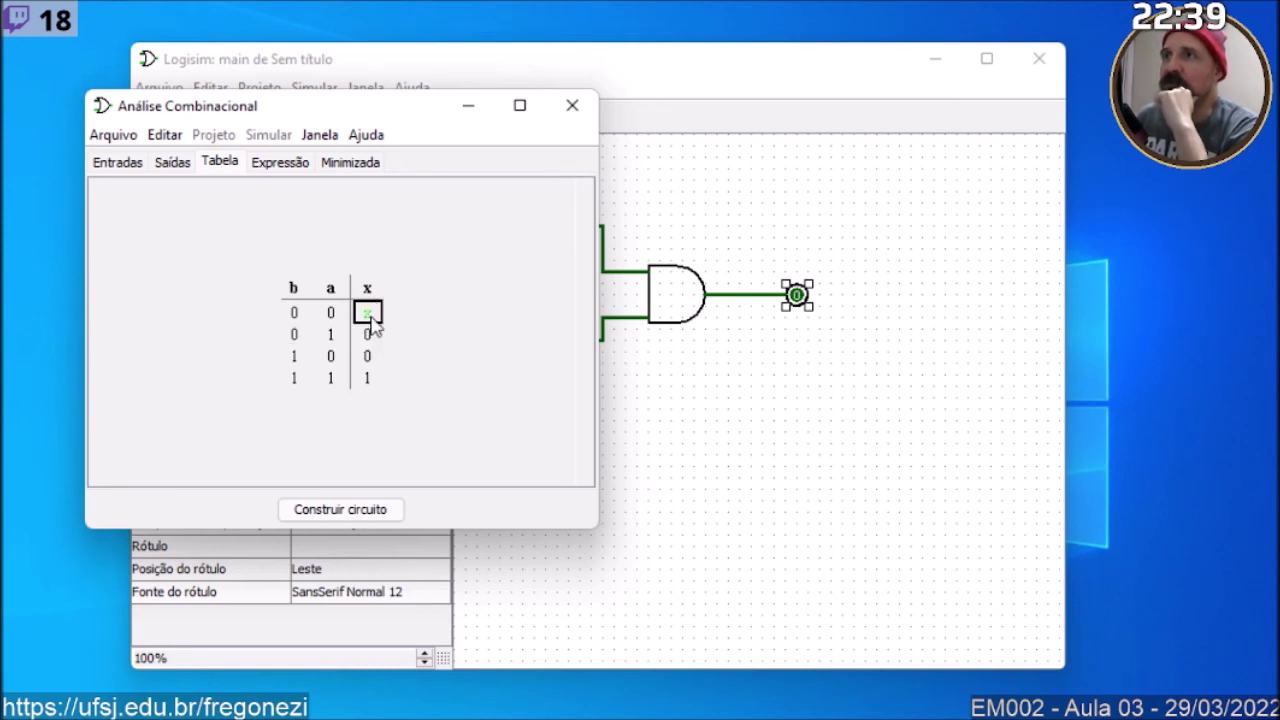
Step: Go through the last two truth table rows and toggle output x in the row where both inputs are 1
{"action": "left_click", "coordinate": [295, 360]}
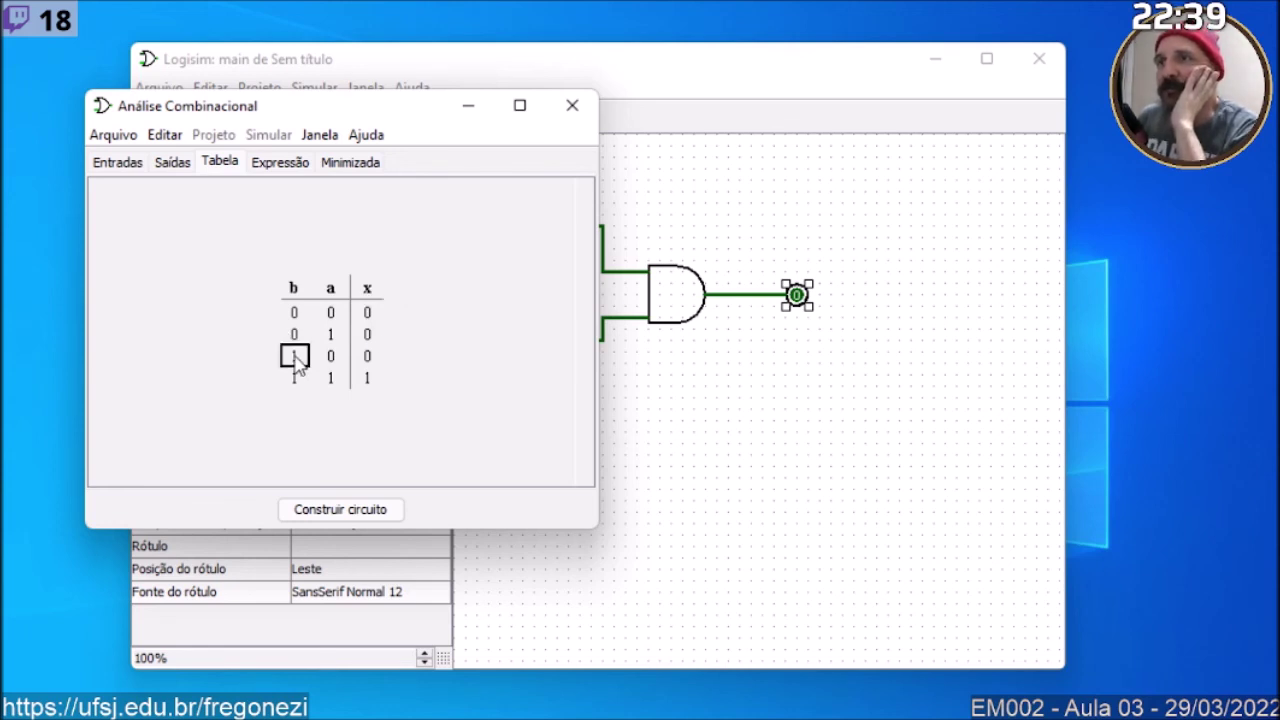
{"action": "left_click", "coordinate": [337, 364]}
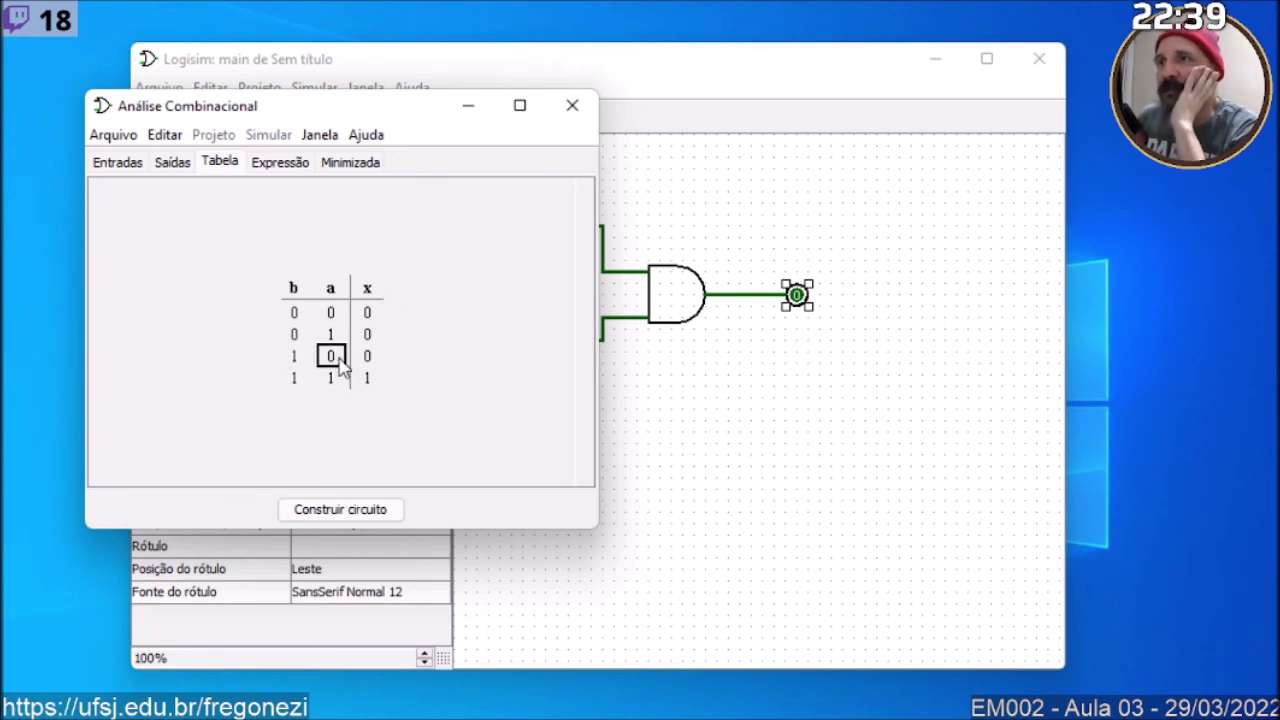
{"action": "left_click", "coordinate": [295, 380]}
{"action": "left_click", "coordinate": [331, 380]}
{"action": "left_click", "coordinate": [368, 380]}
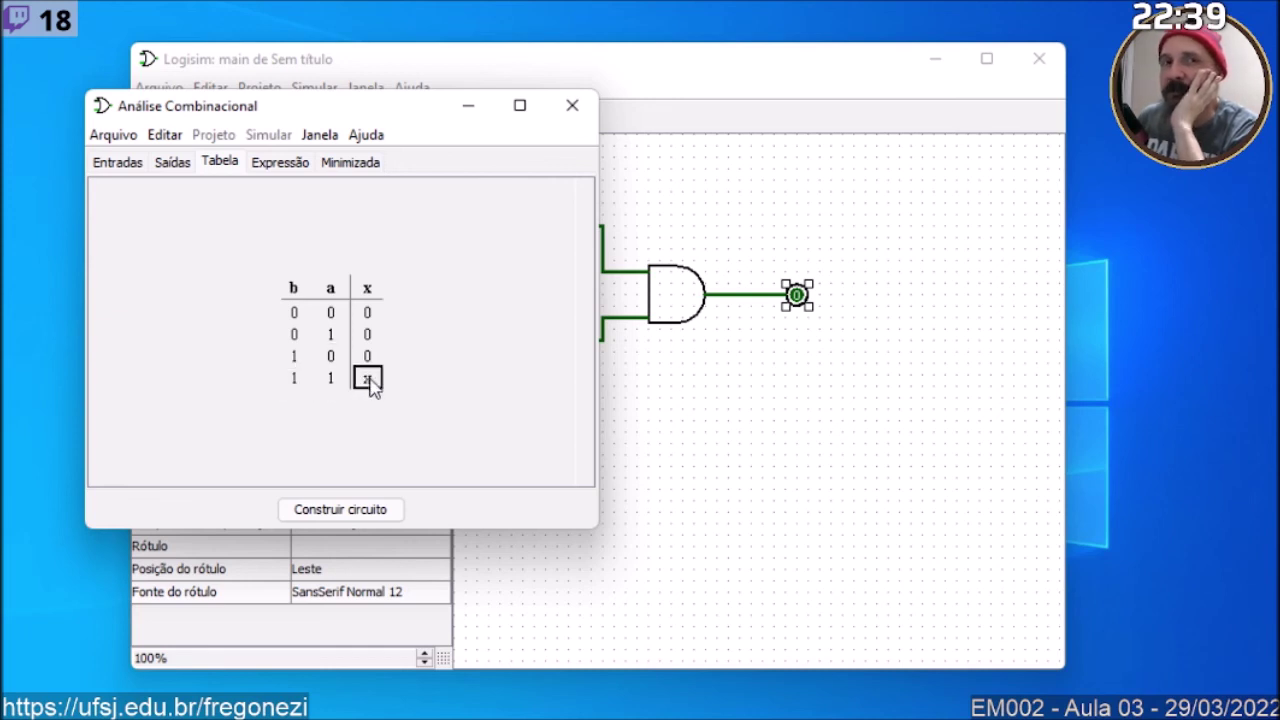